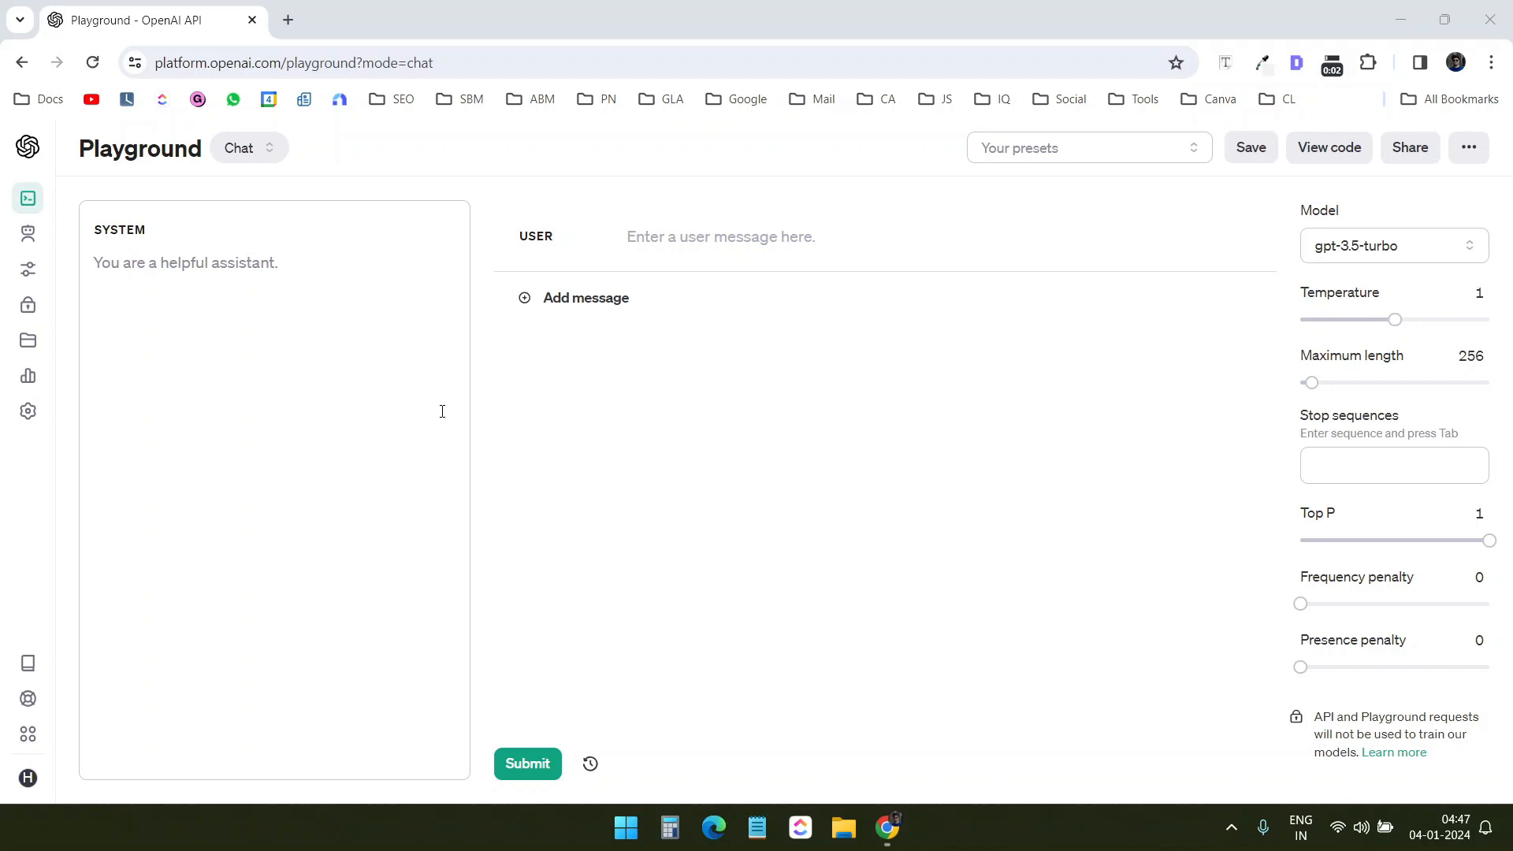
Switch the Playground to Assistants mode and name the new assistant Custom Chatbot.
left_click(253, 154)
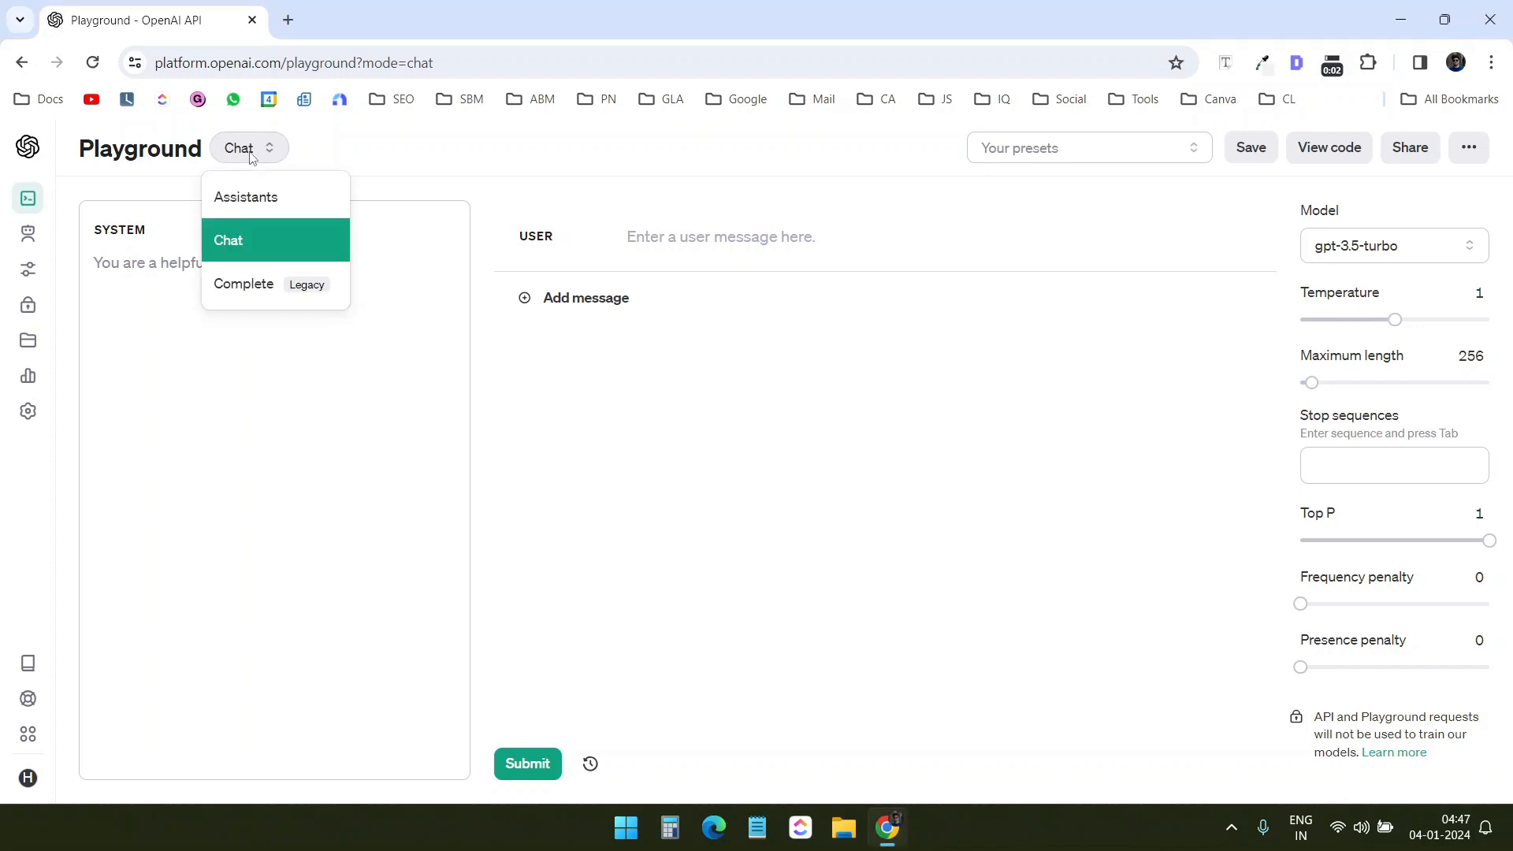
left_click(264, 199)
left_click(267, 549)
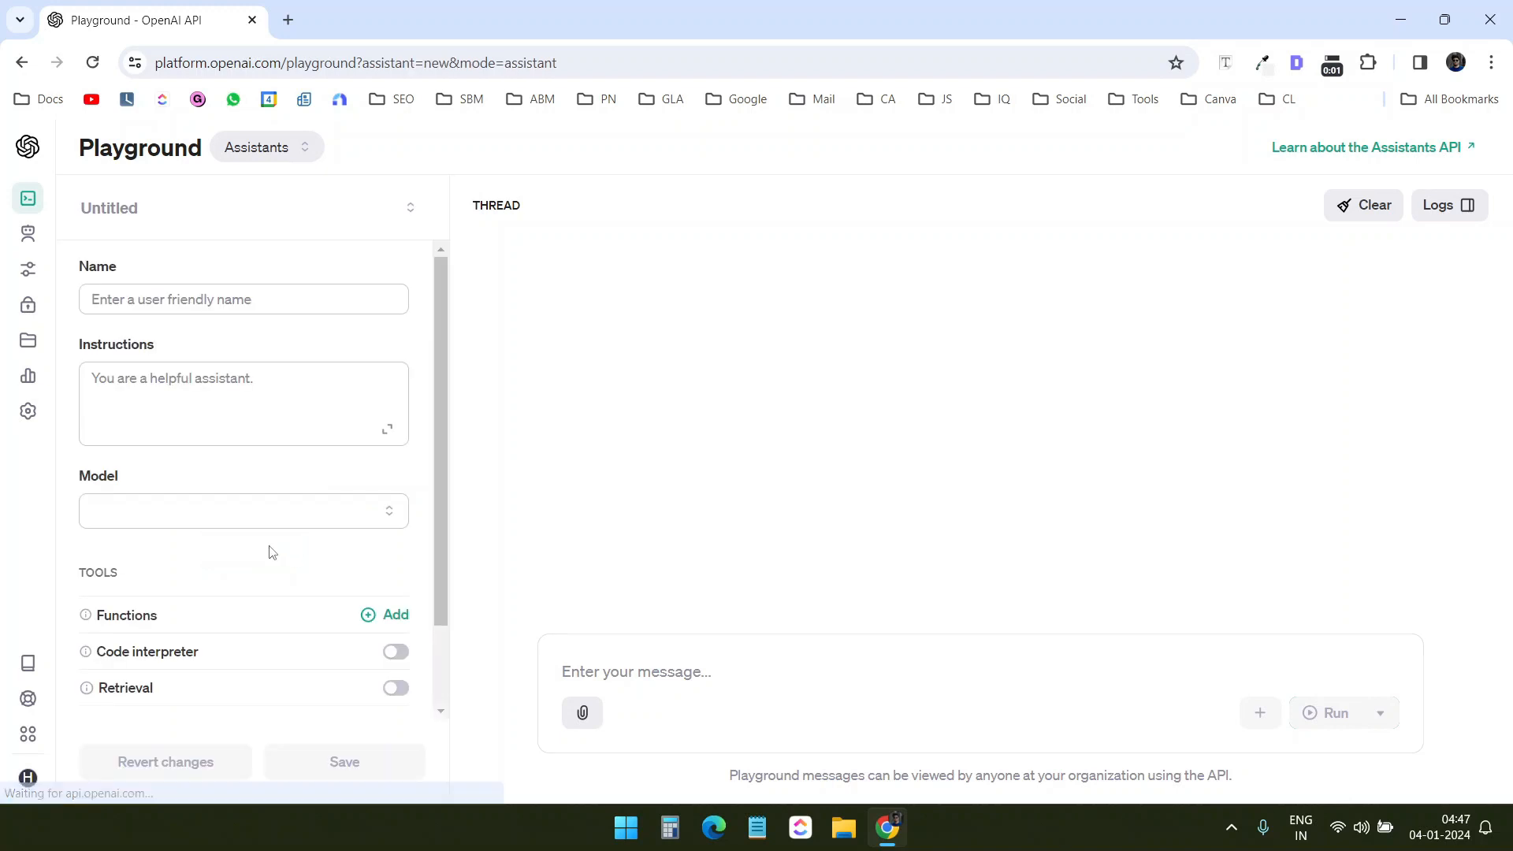
left_click(275, 308)
type("Custom Chatbot")
Write instructions to reply only from the uploaded document, answer unrelated questions with 'Sorry, I have no idea about it, etc.' and not mention the document.
left_click(274, 392)
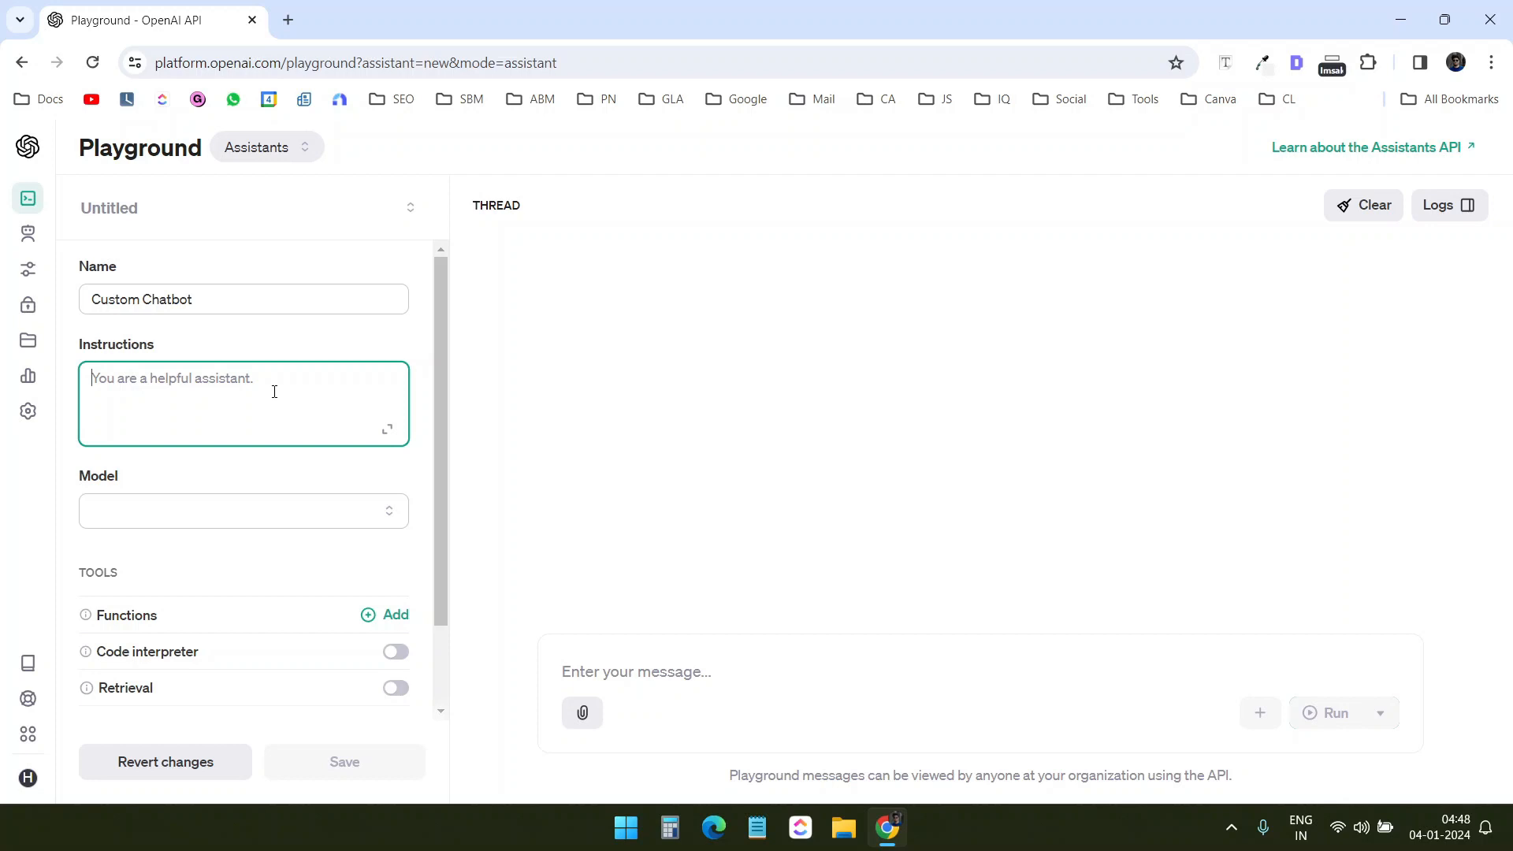
scroll(243, 478, "down", 2)
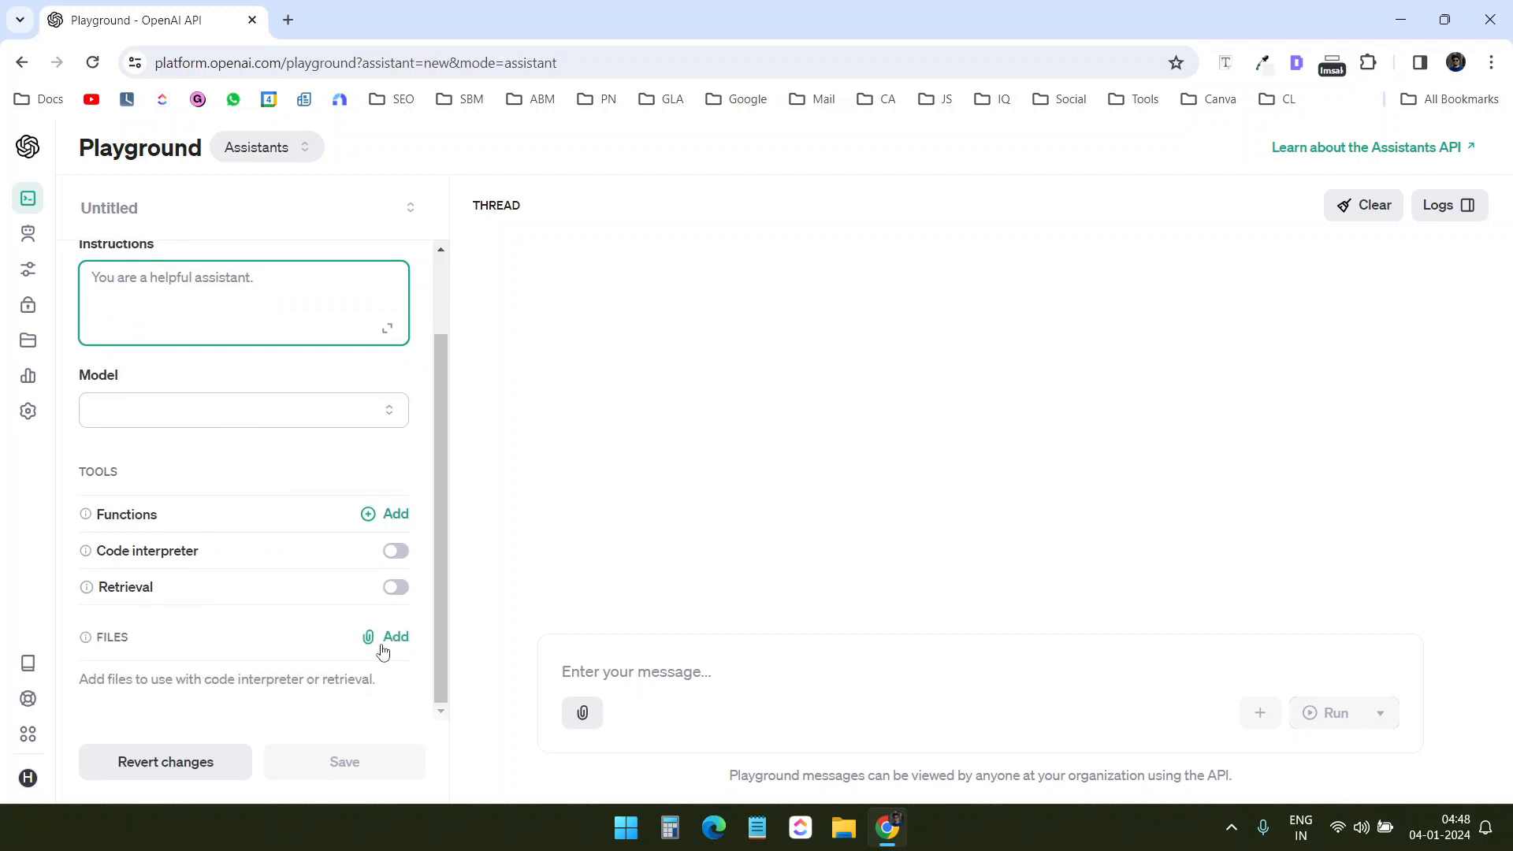
scroll(316, 551, "up", 2)
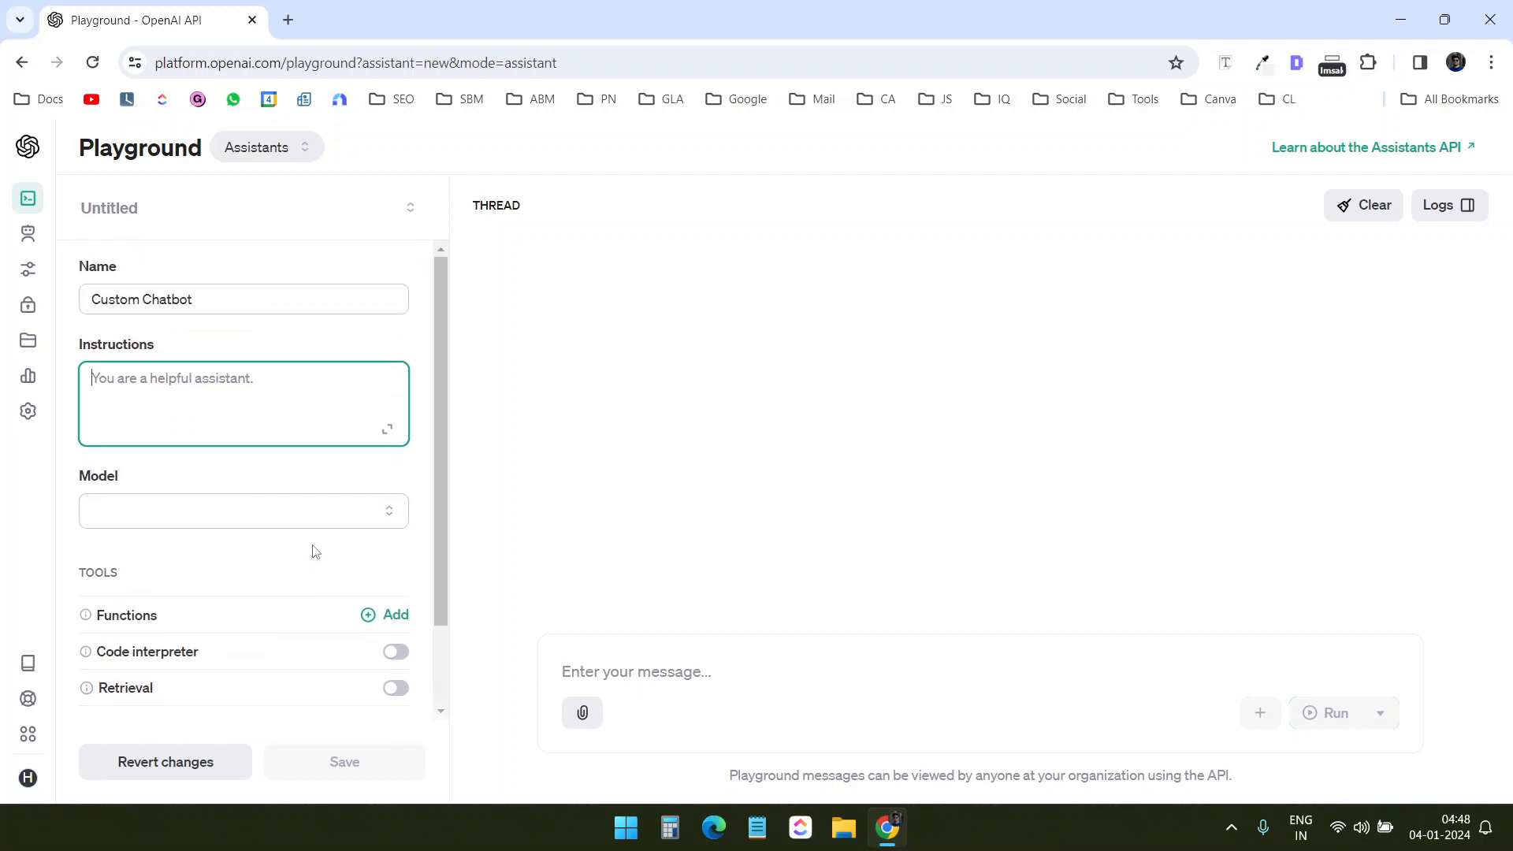
type("Only reply from the uploaded document. Do not reply to a question that is not related to the information present in the document. When there is an unrelated question, reply with a nice message like 'Sorry, I have no idea about it, etc.' Do not mention the document.")
scroll(380, 434, "down", 2)
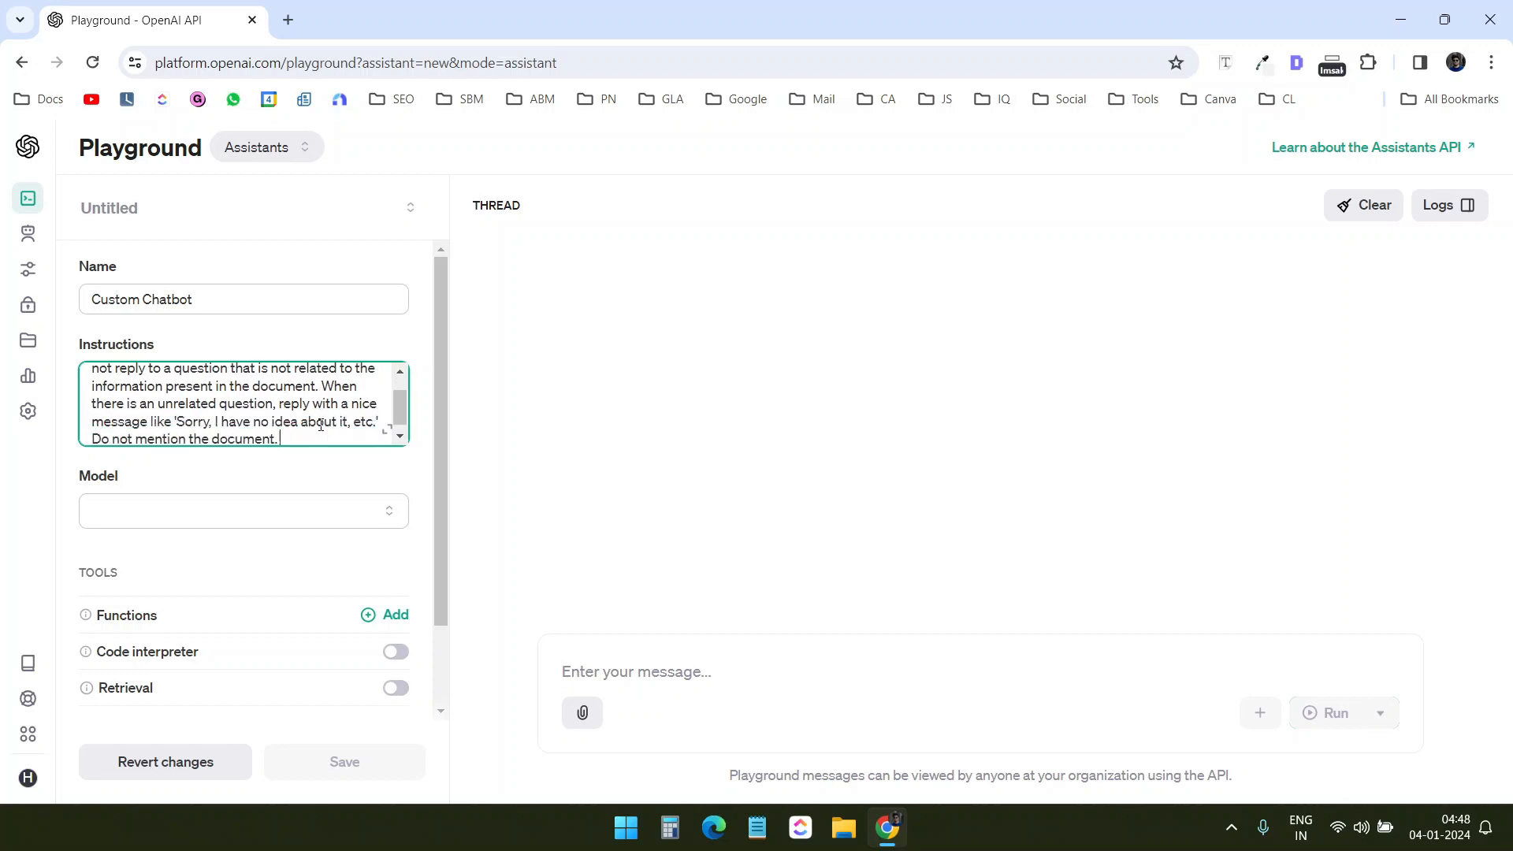
left_click(389, 439)
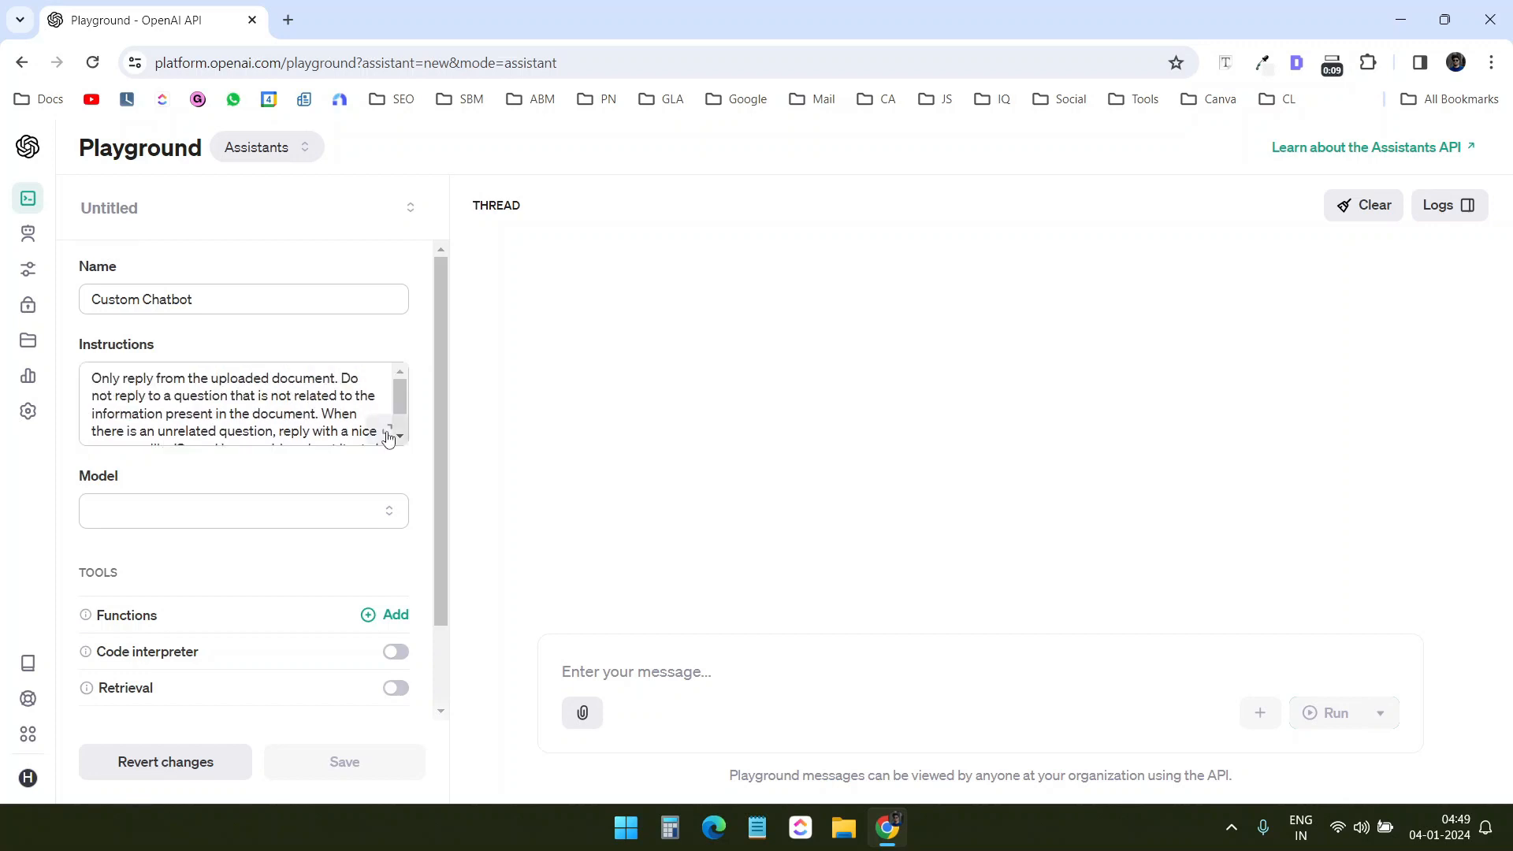
left_click(388, 436)
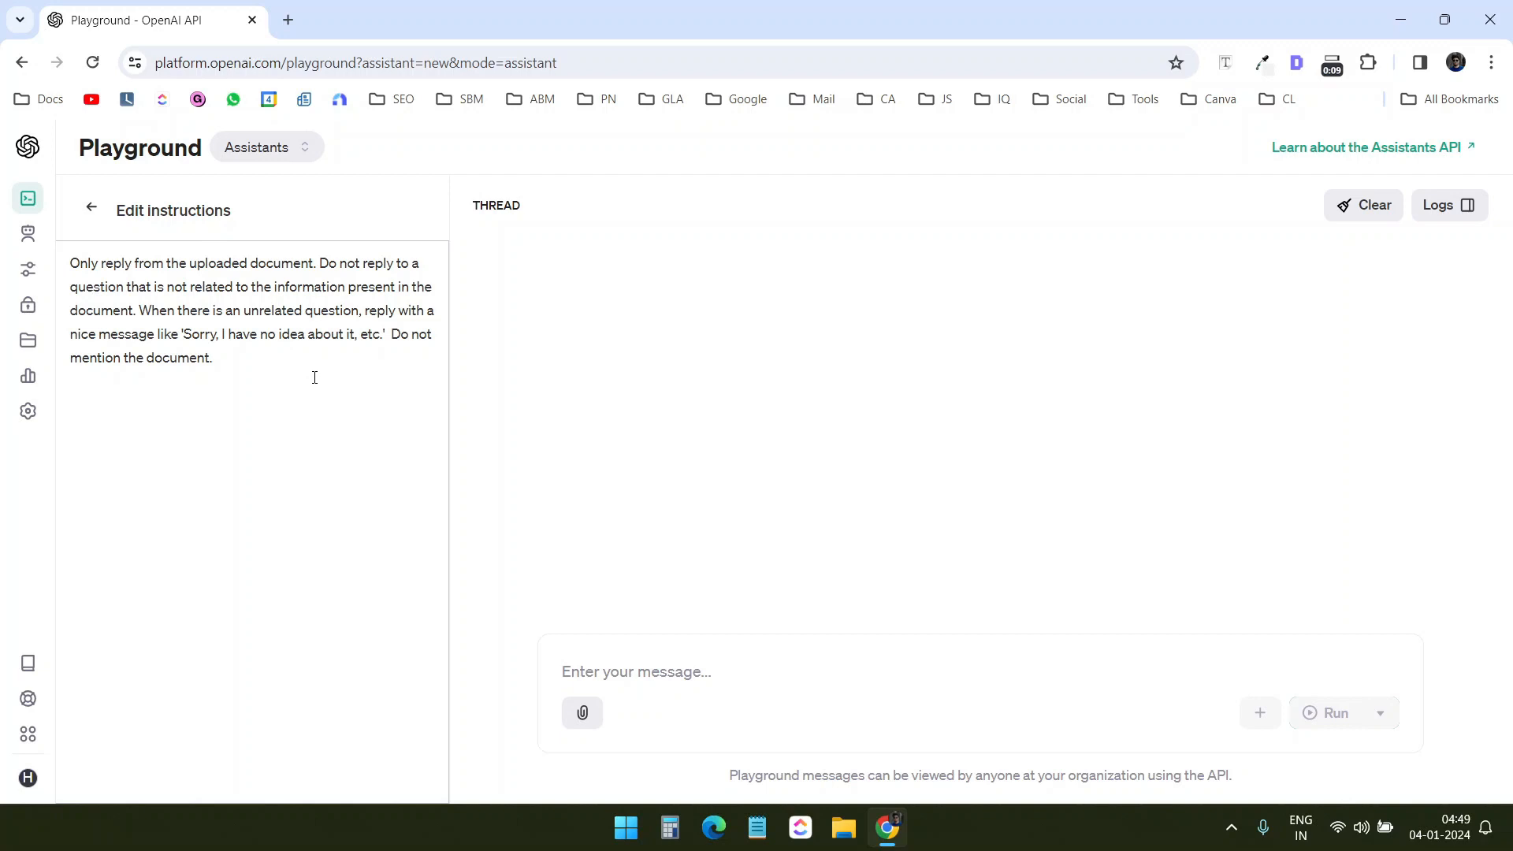
left_click(147, 230)
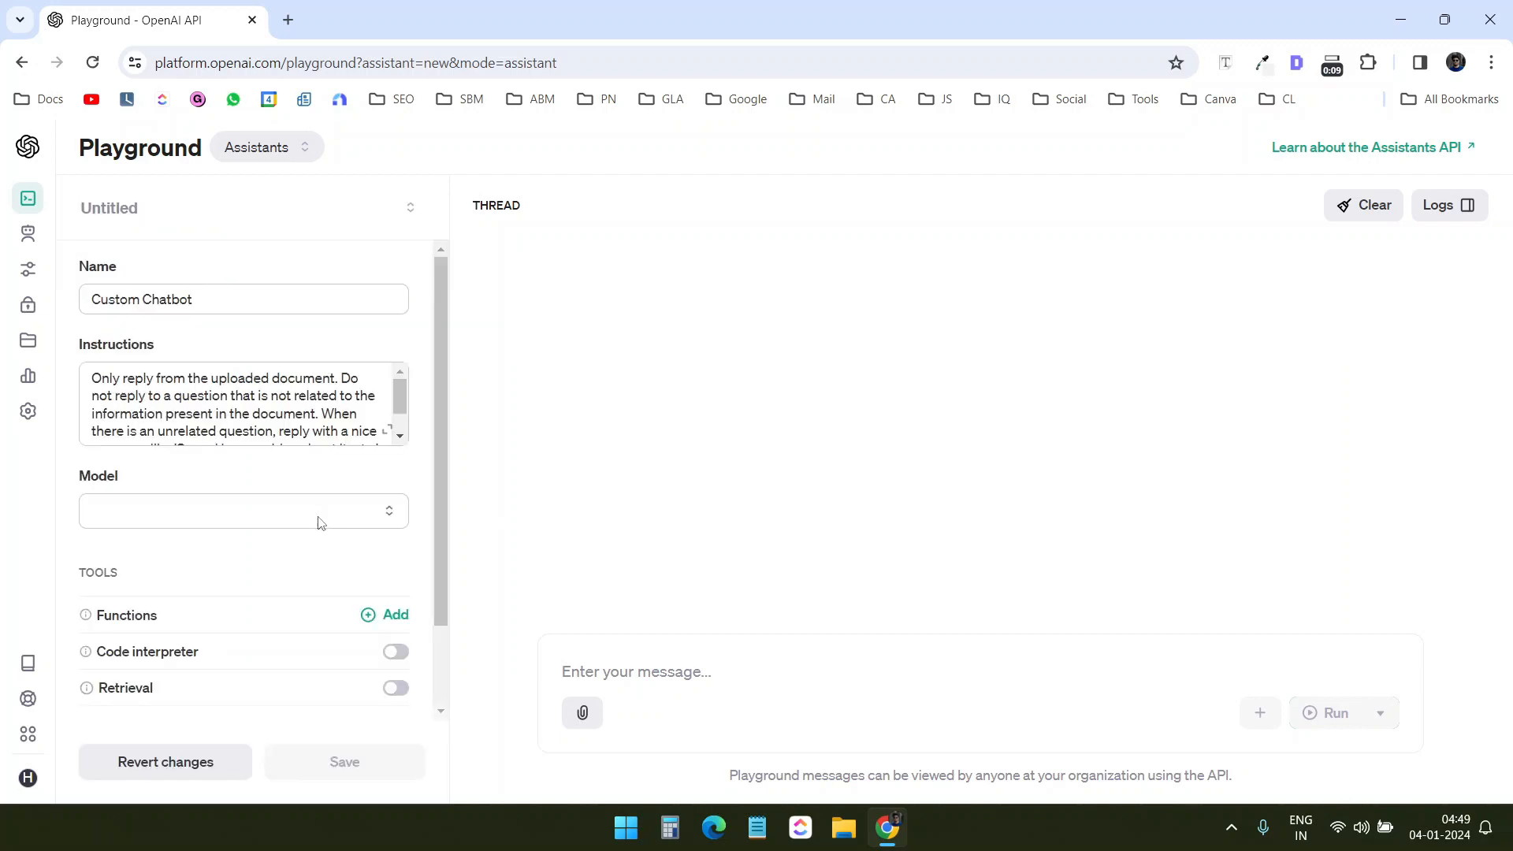
Choose the gpt-4-1106-preview model for the assistant and enable the Retrieval tool.
left_click(319, 520)
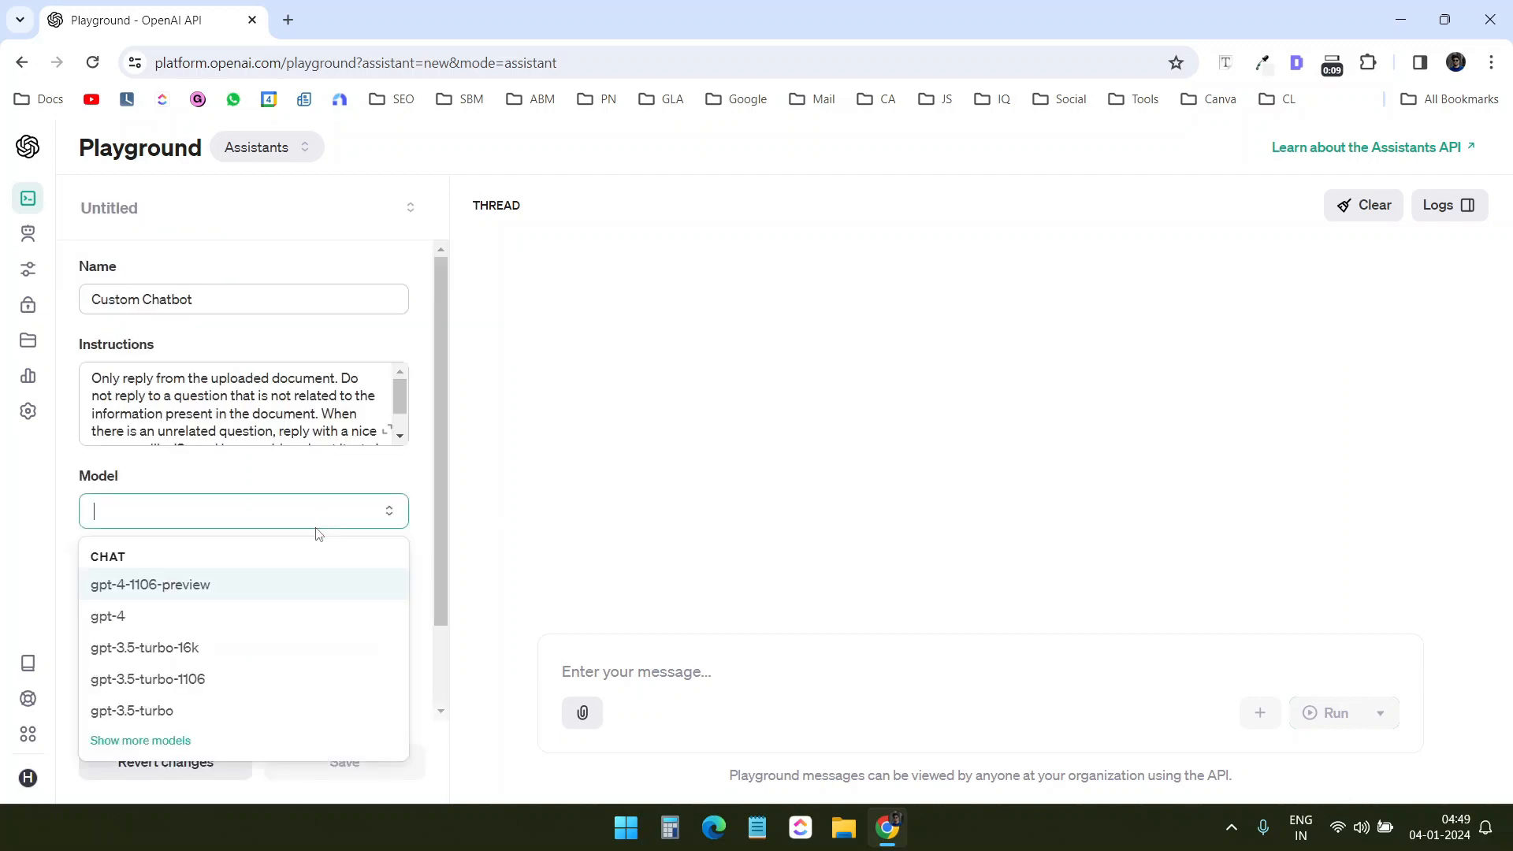
left_click(295, 593)
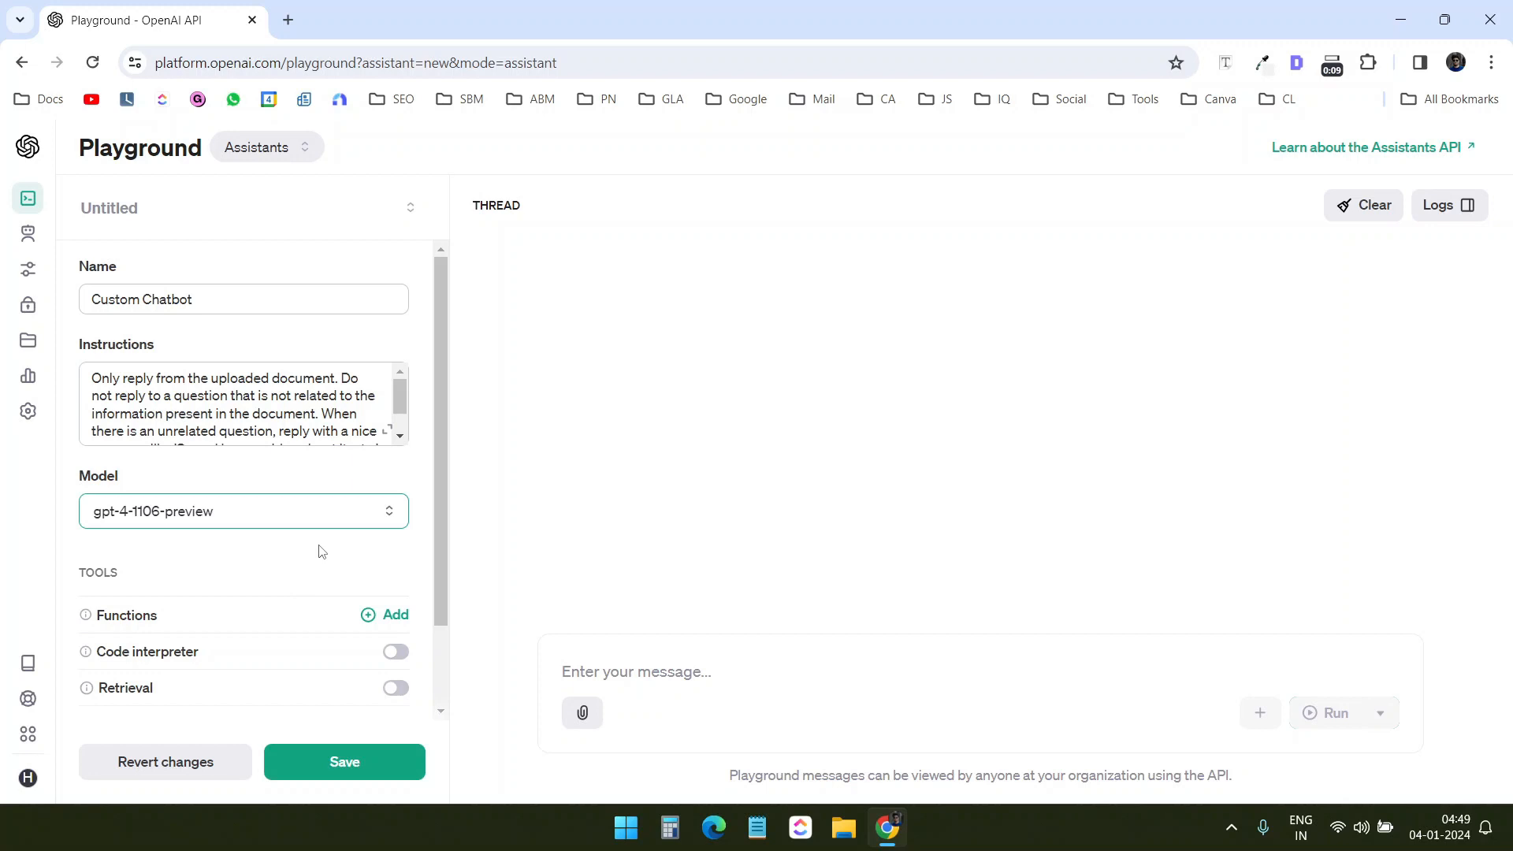
scroll(331, 530, "down", 2)
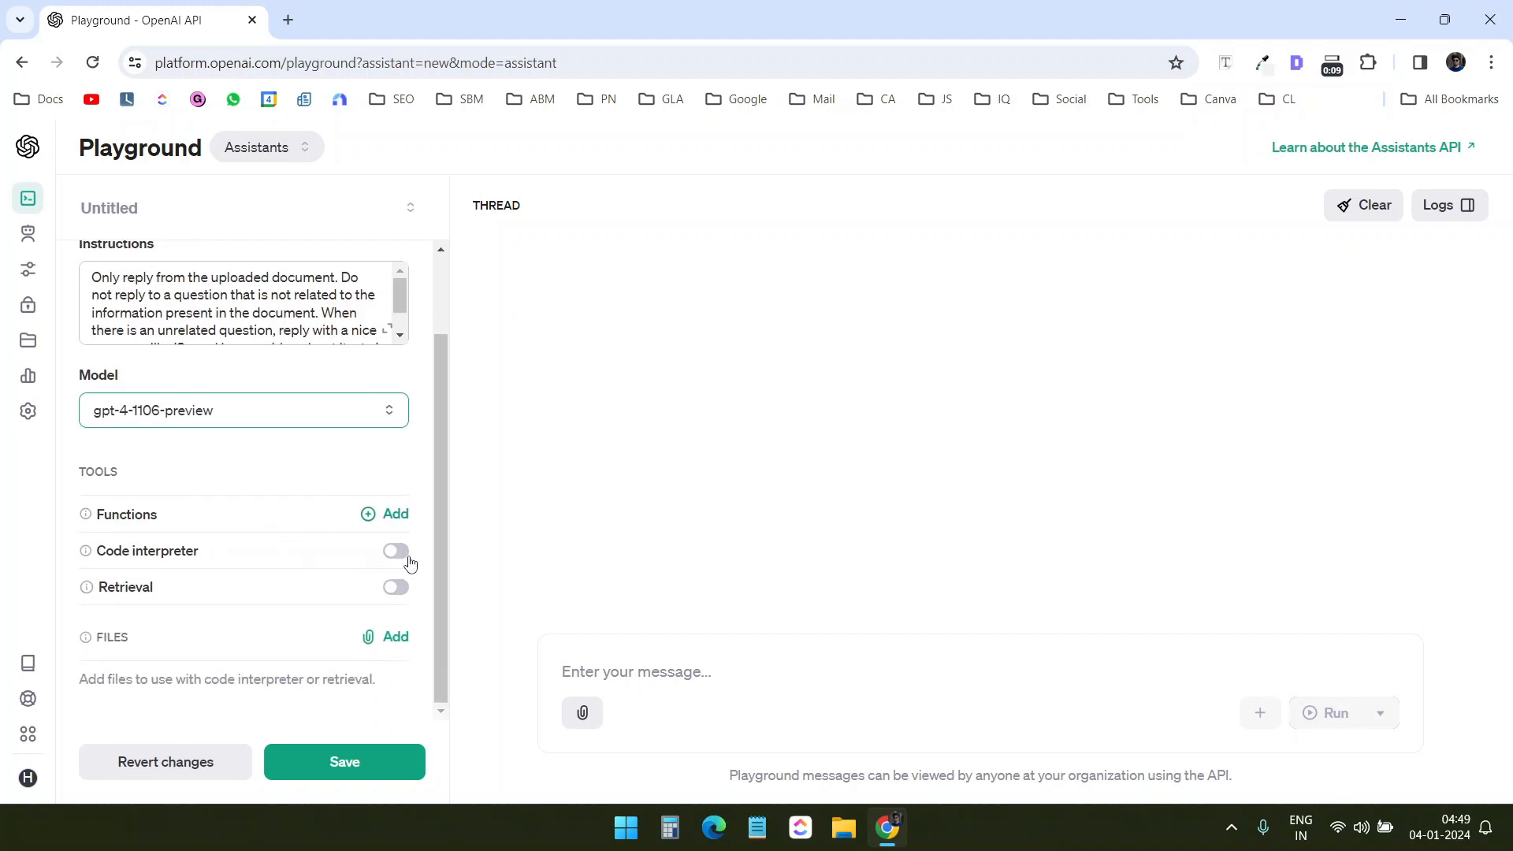
left_click(403, 592)
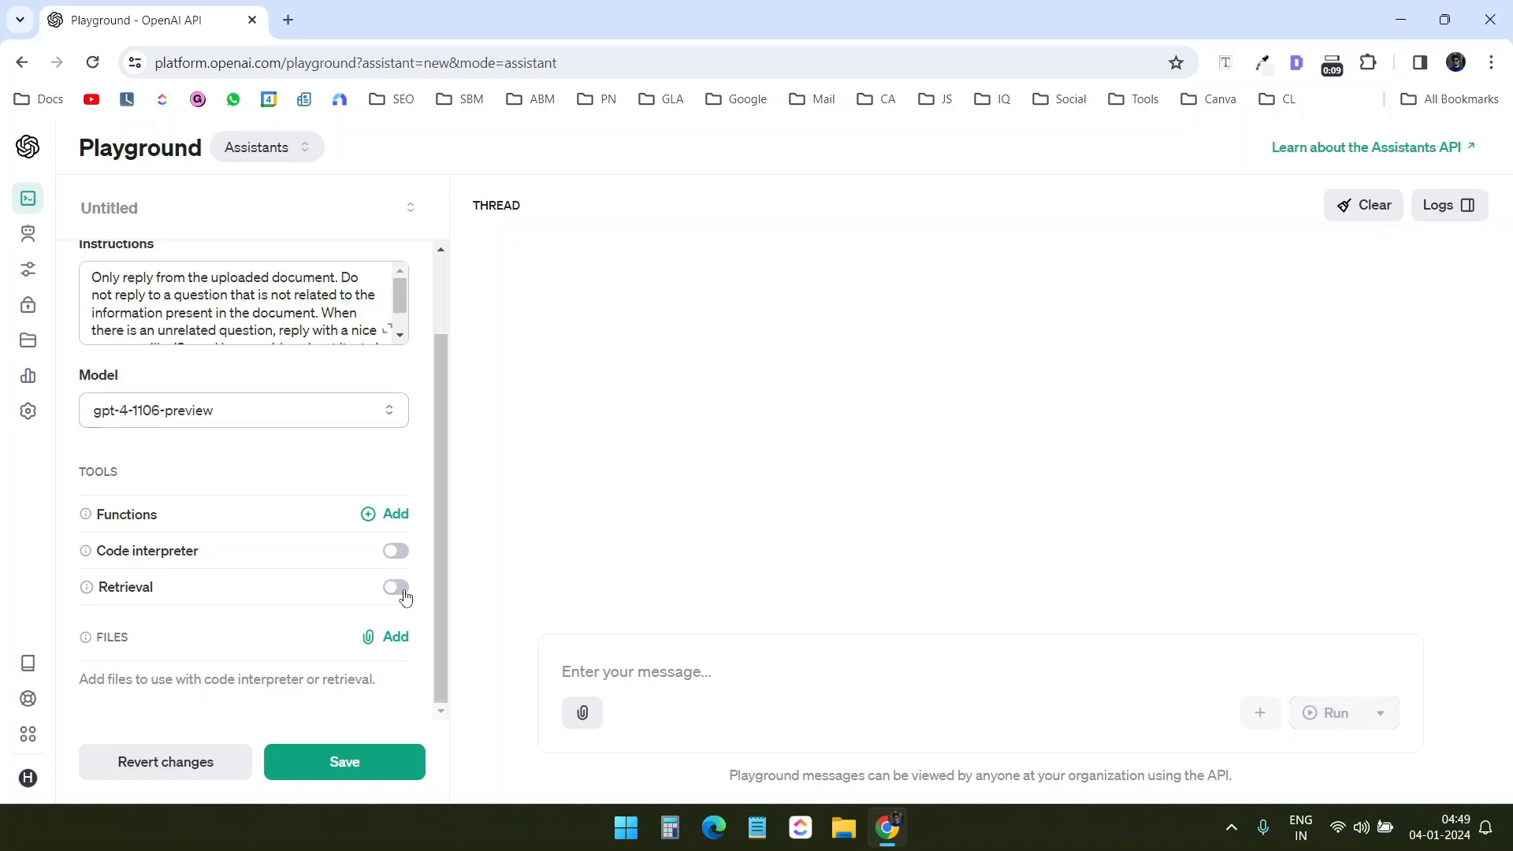
left_click(404, 592)
Attach Demo Manual.pdf to the assistant, skimming the manual's pages, and save the assistant.
left_click(396, 639)
double_click(885, 460)
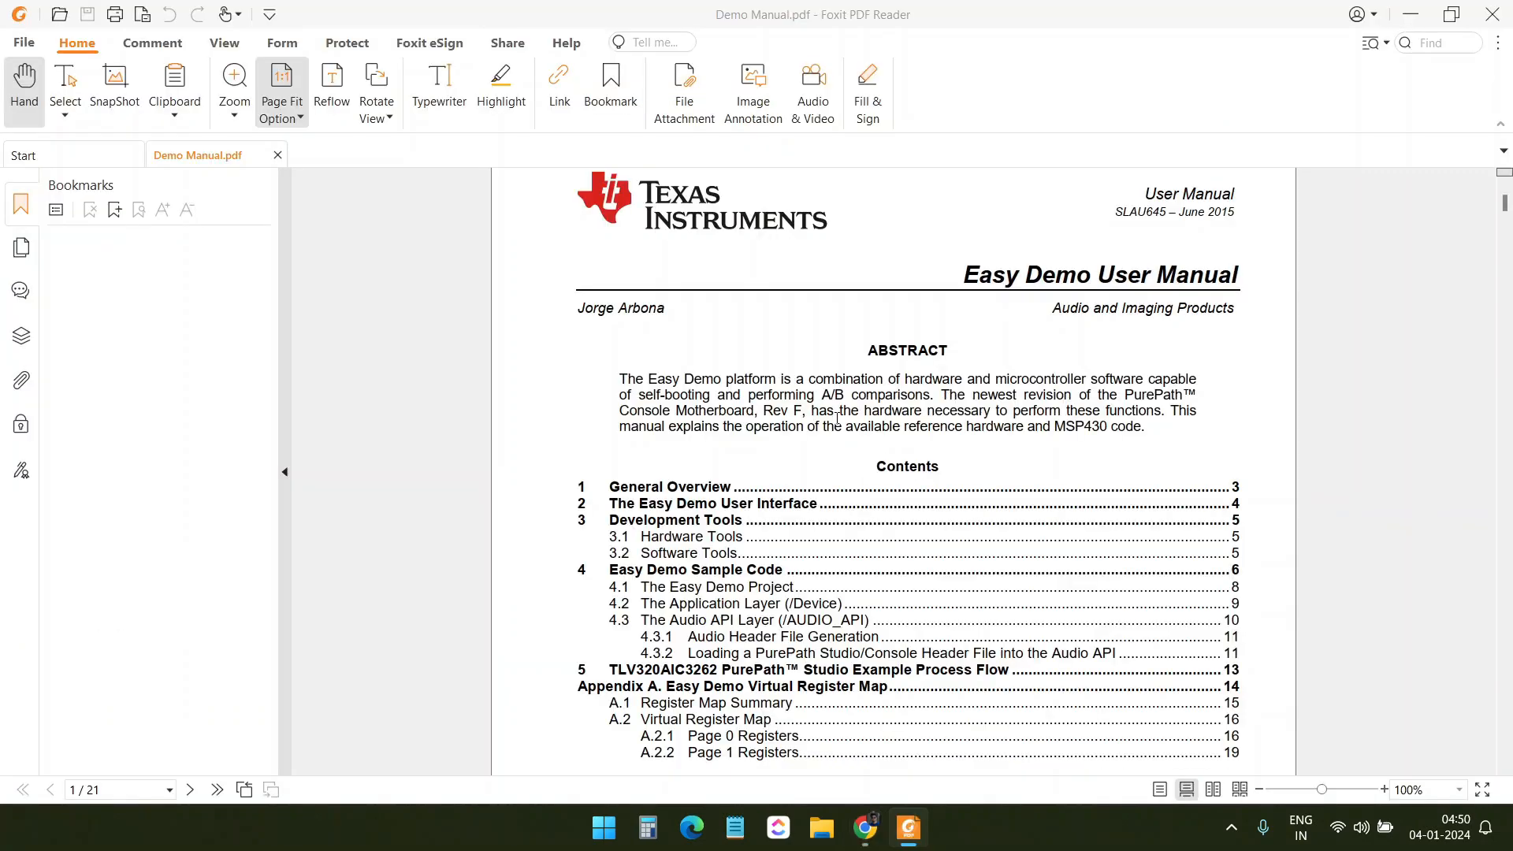
scroll(836, 419, "down", 8)
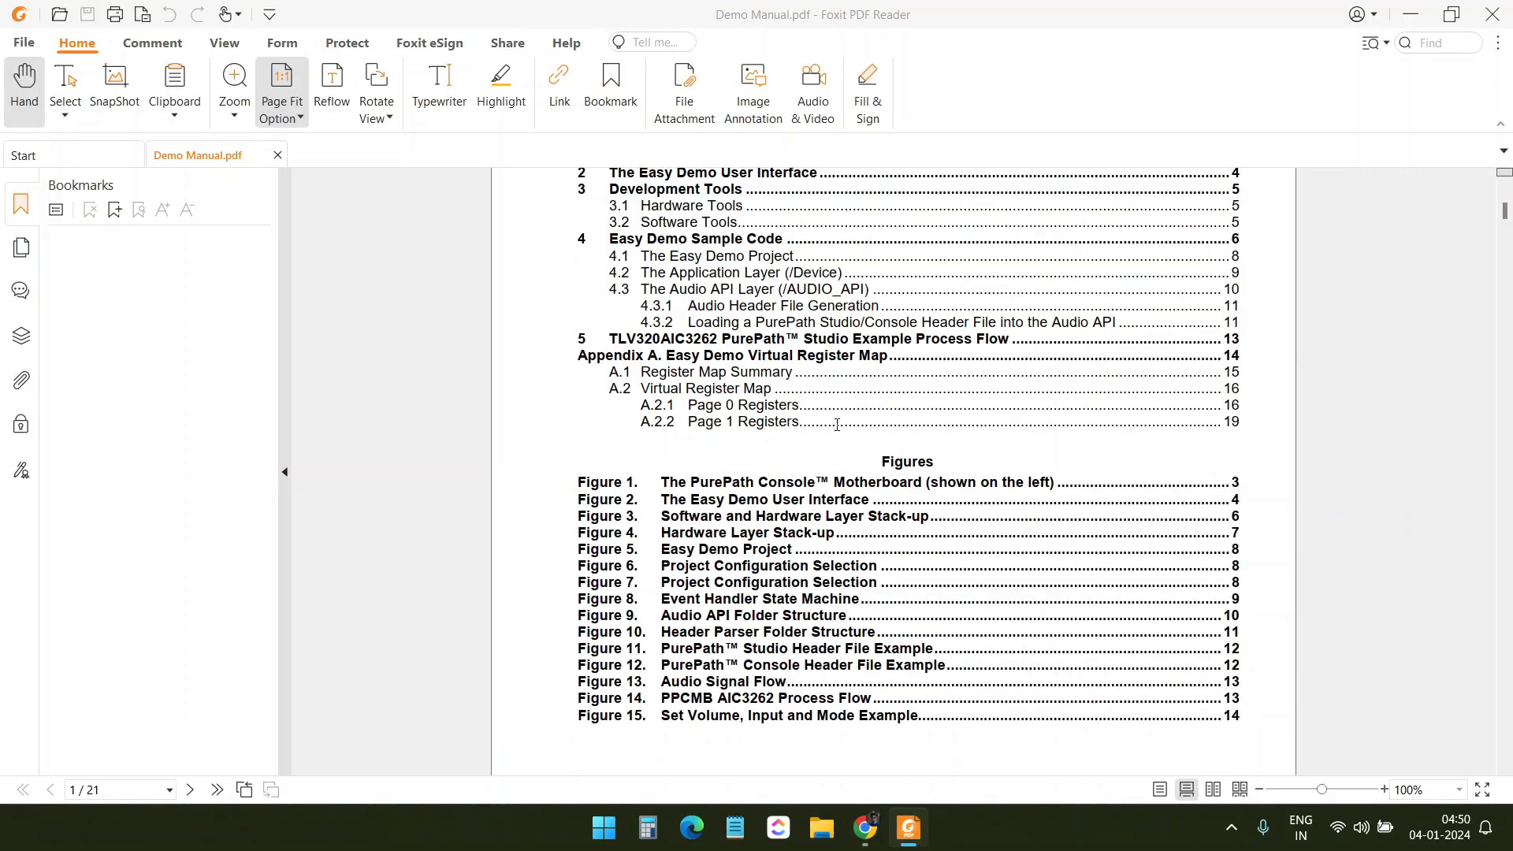
scroll(836, 425, "down", 6)
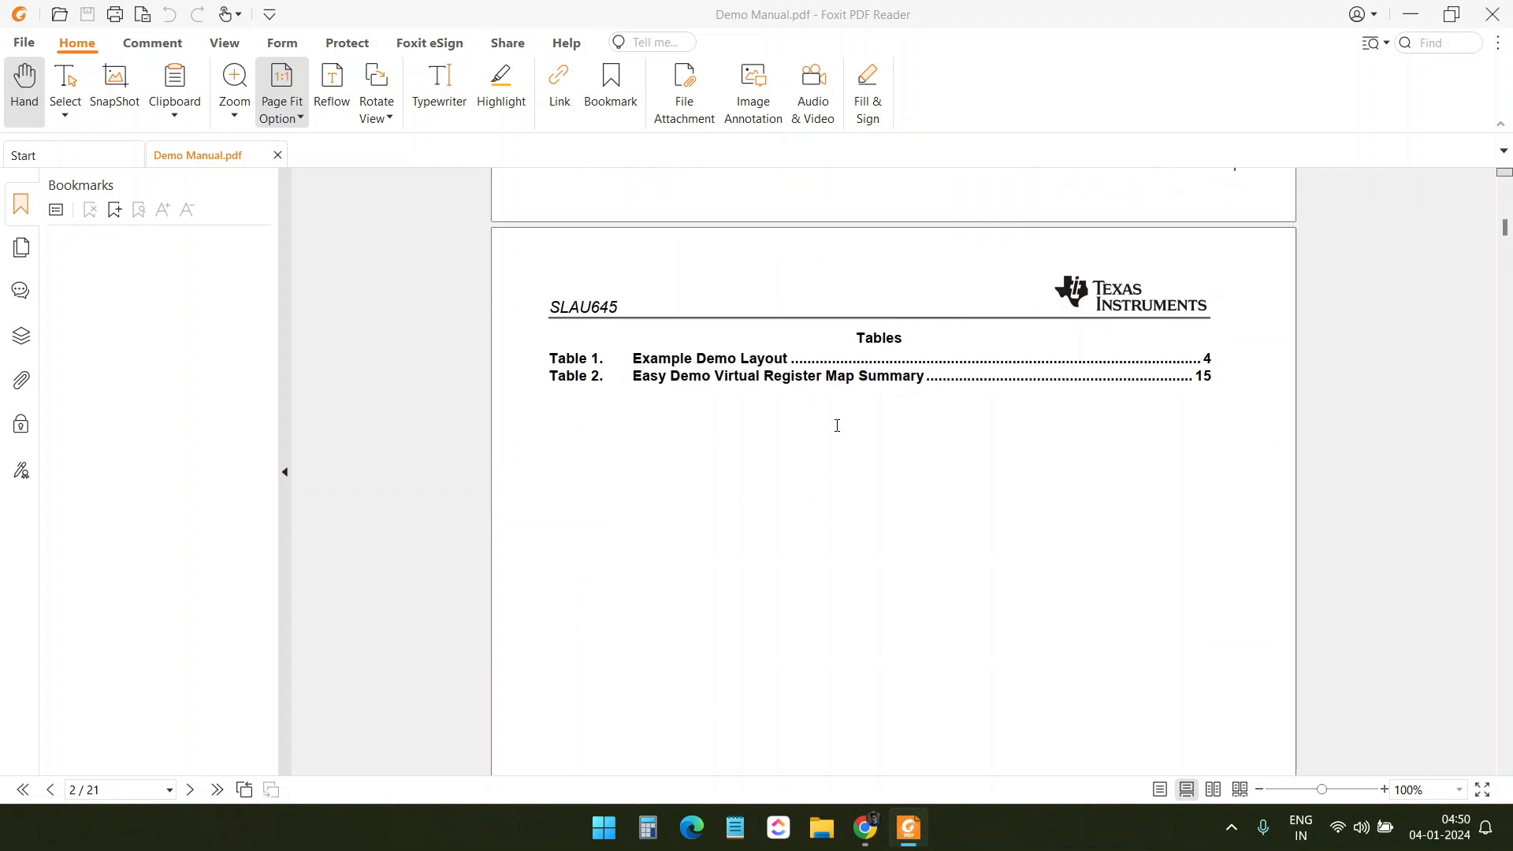
scroll(812, 456, "down", 4)
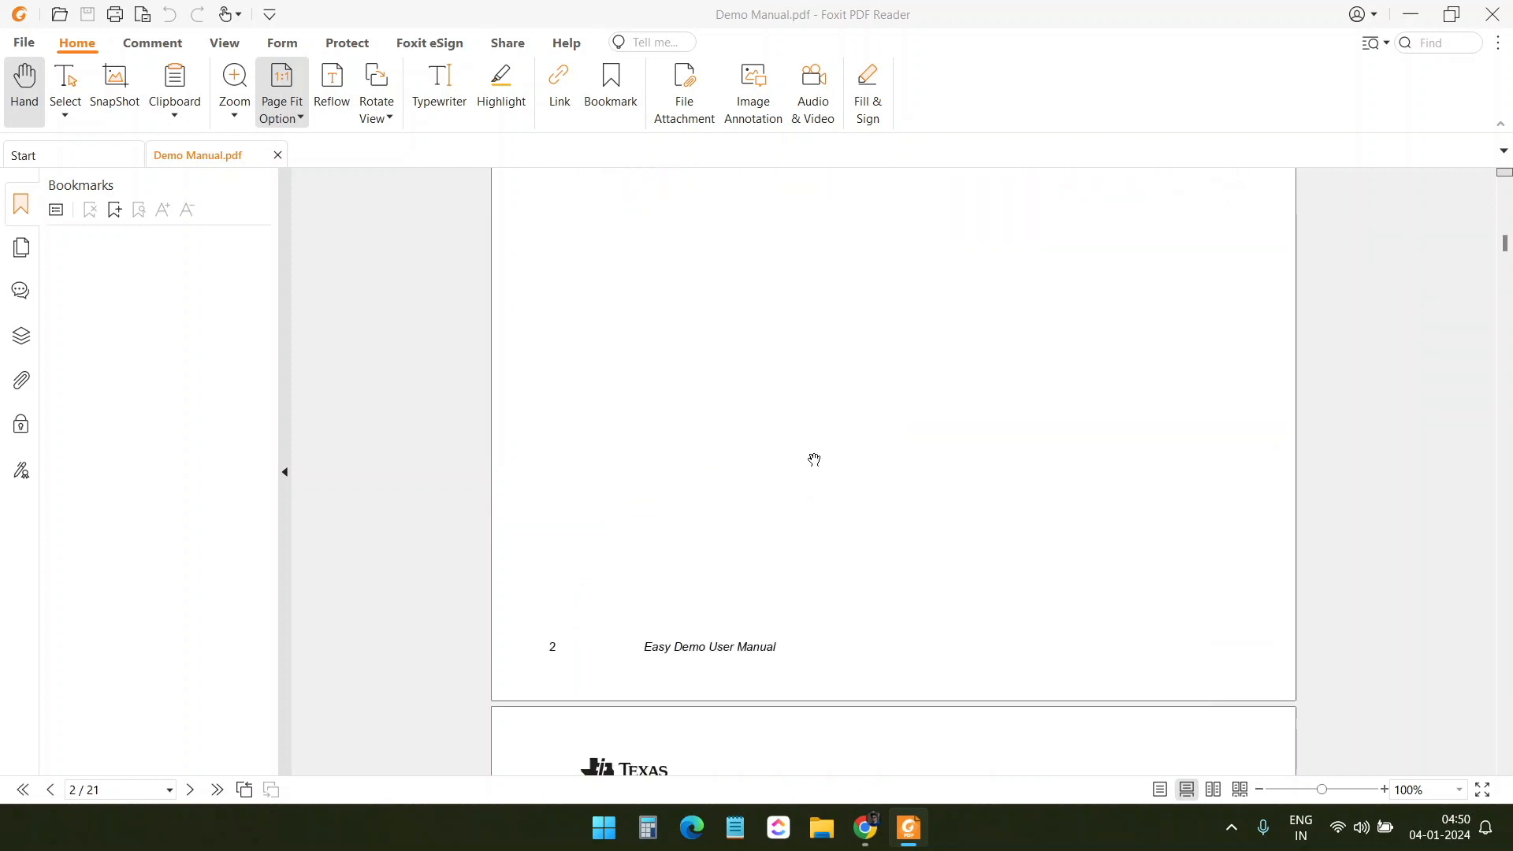
scroll(813, 461, "down", 5)
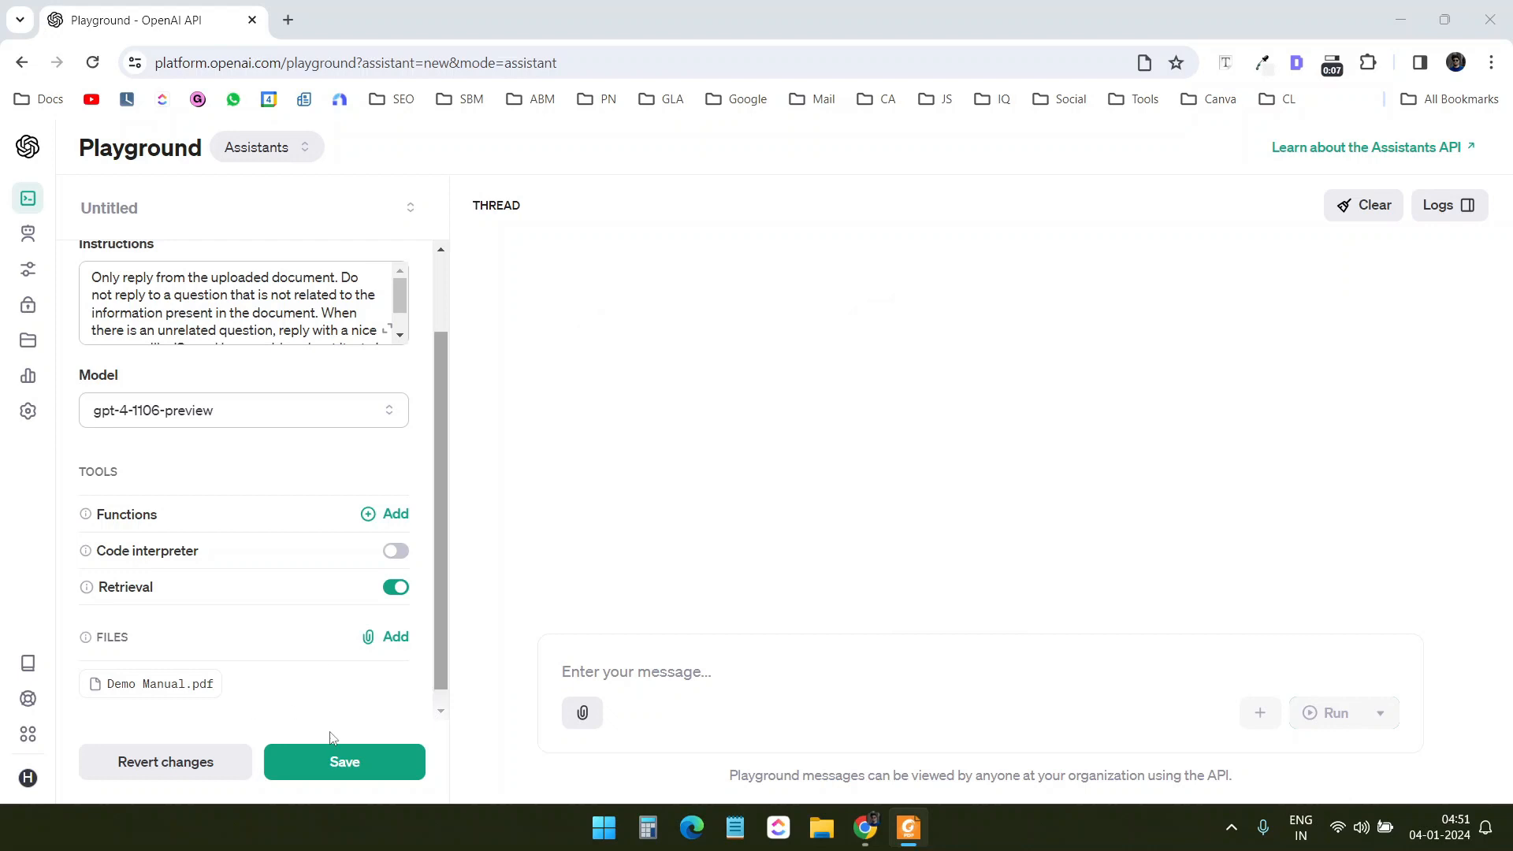
left_click(338, 758)
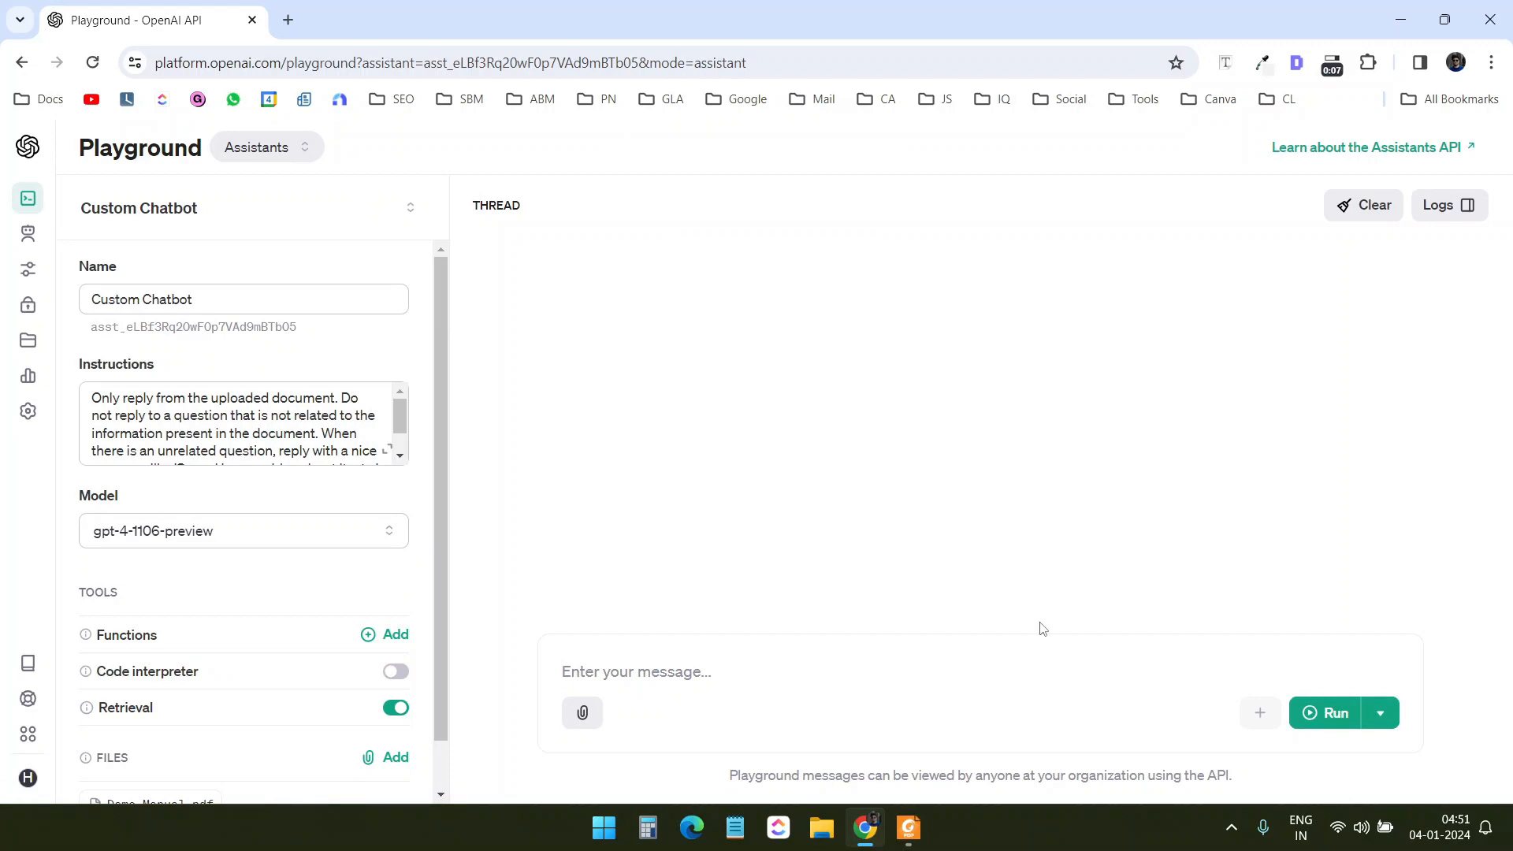
Ask the assistant "Can the use define the volume range?" and compare its answer with the Volume button passage in Demo Manual.pdf.
key("alt+Tab")
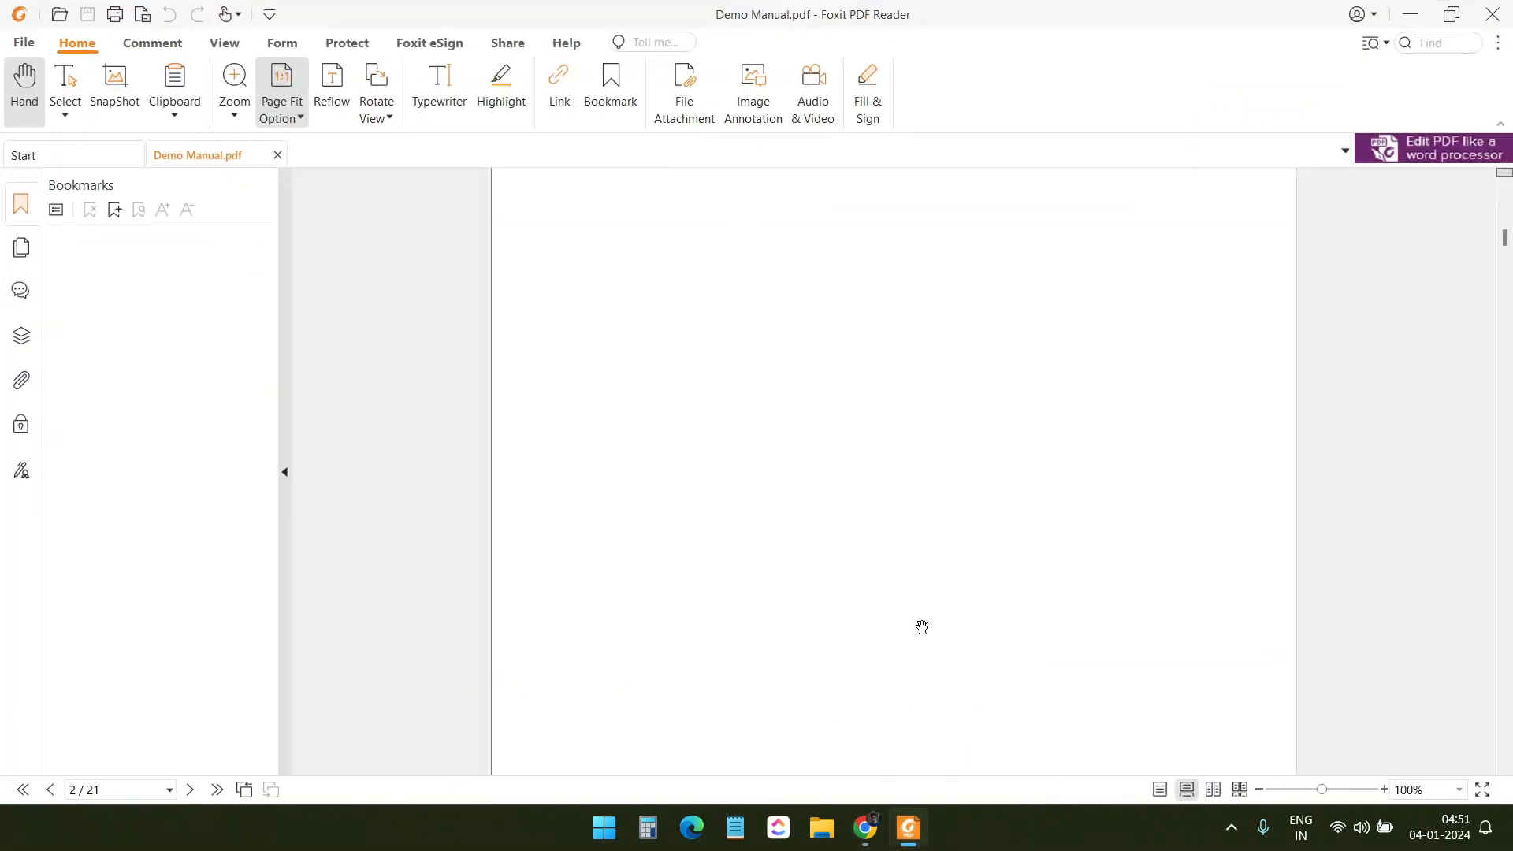
scroll(944, 587, "down", 15)
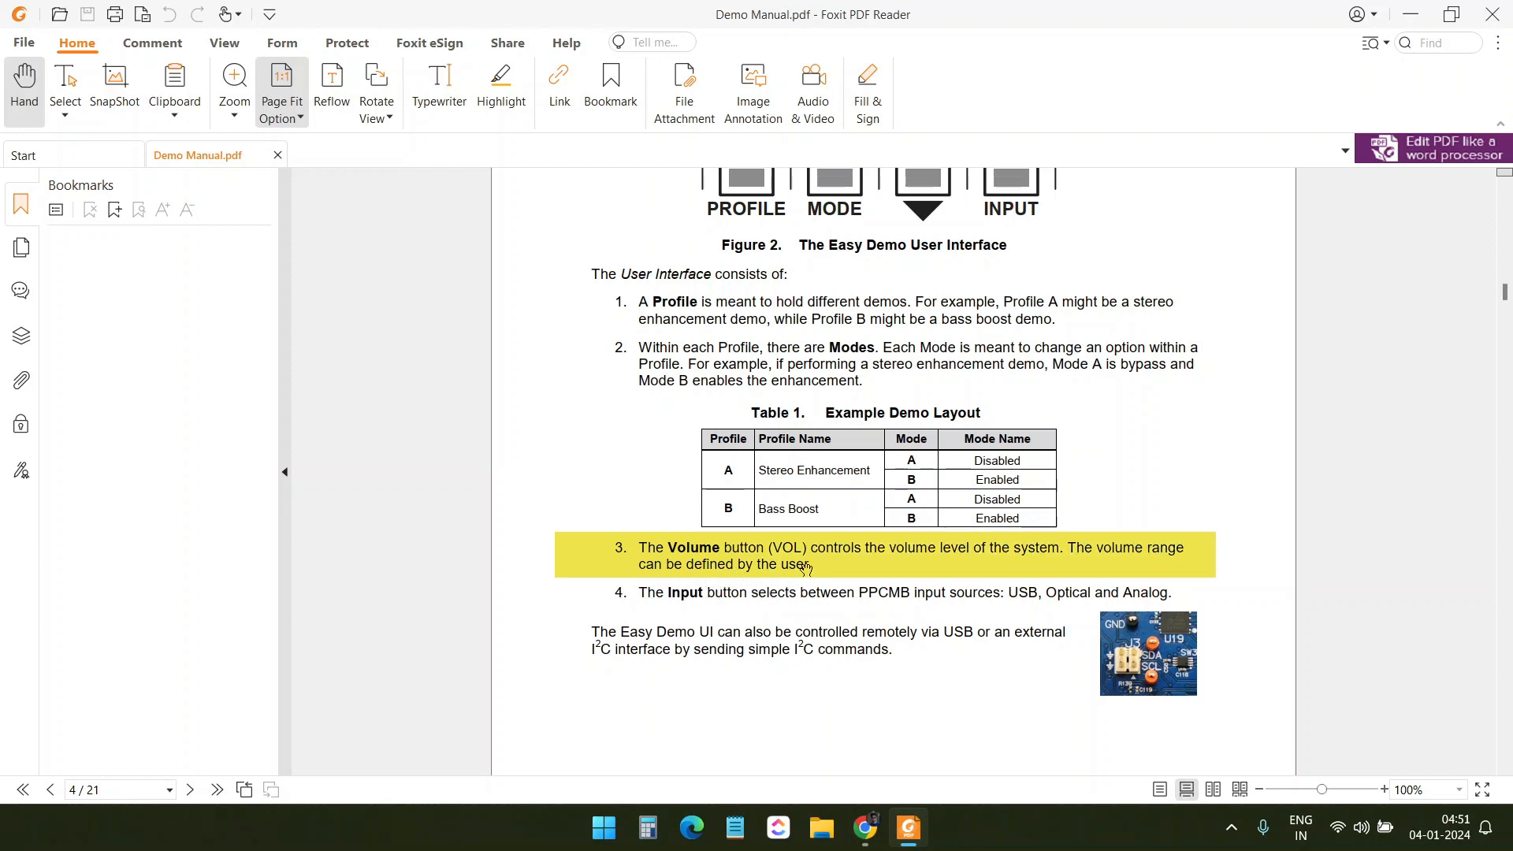
key("alt+Tab")
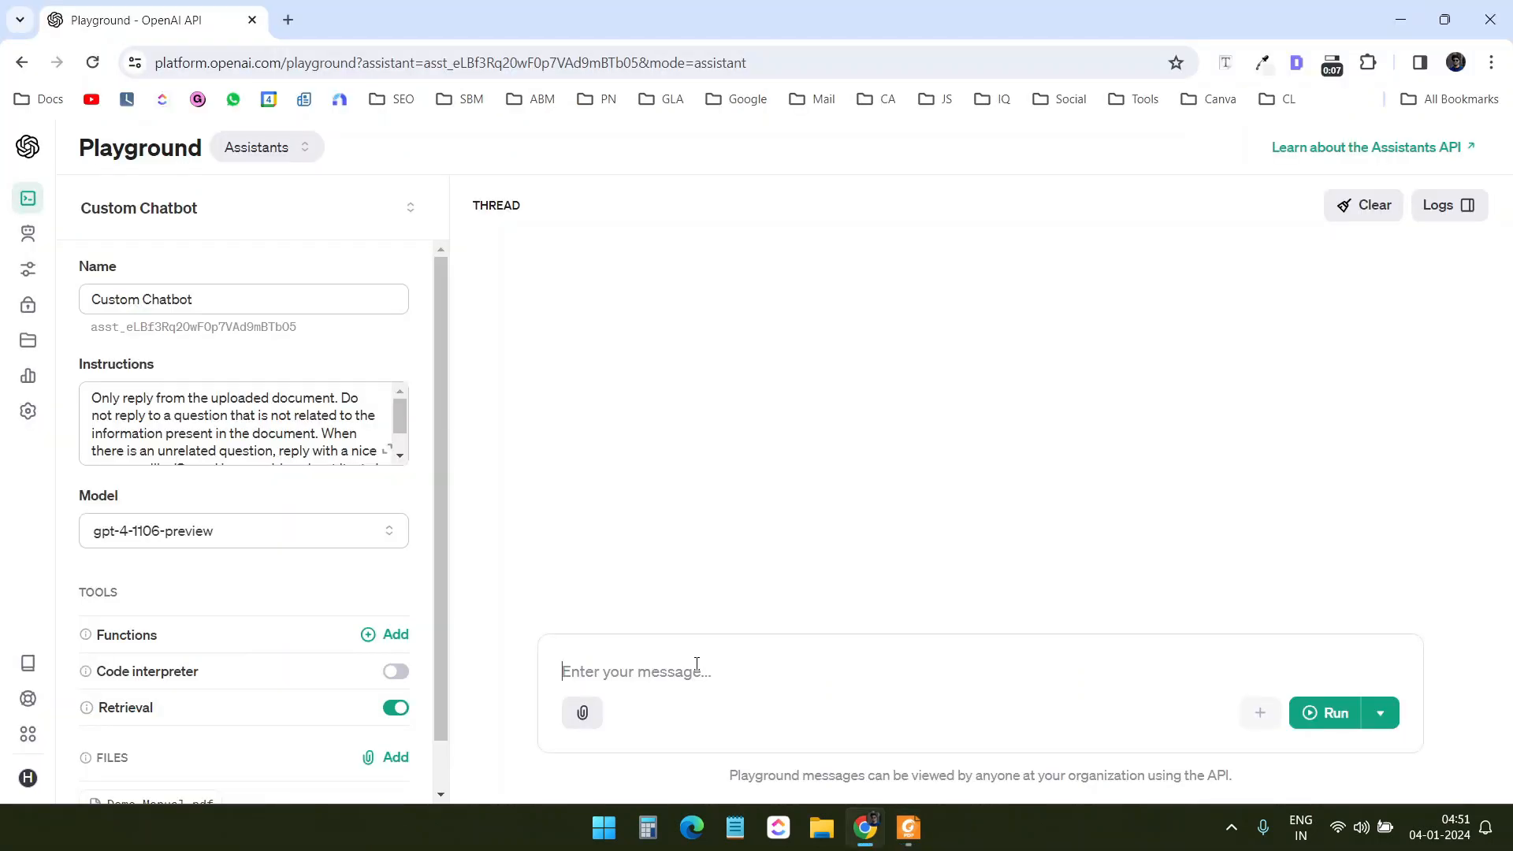
type("Can the use define the")
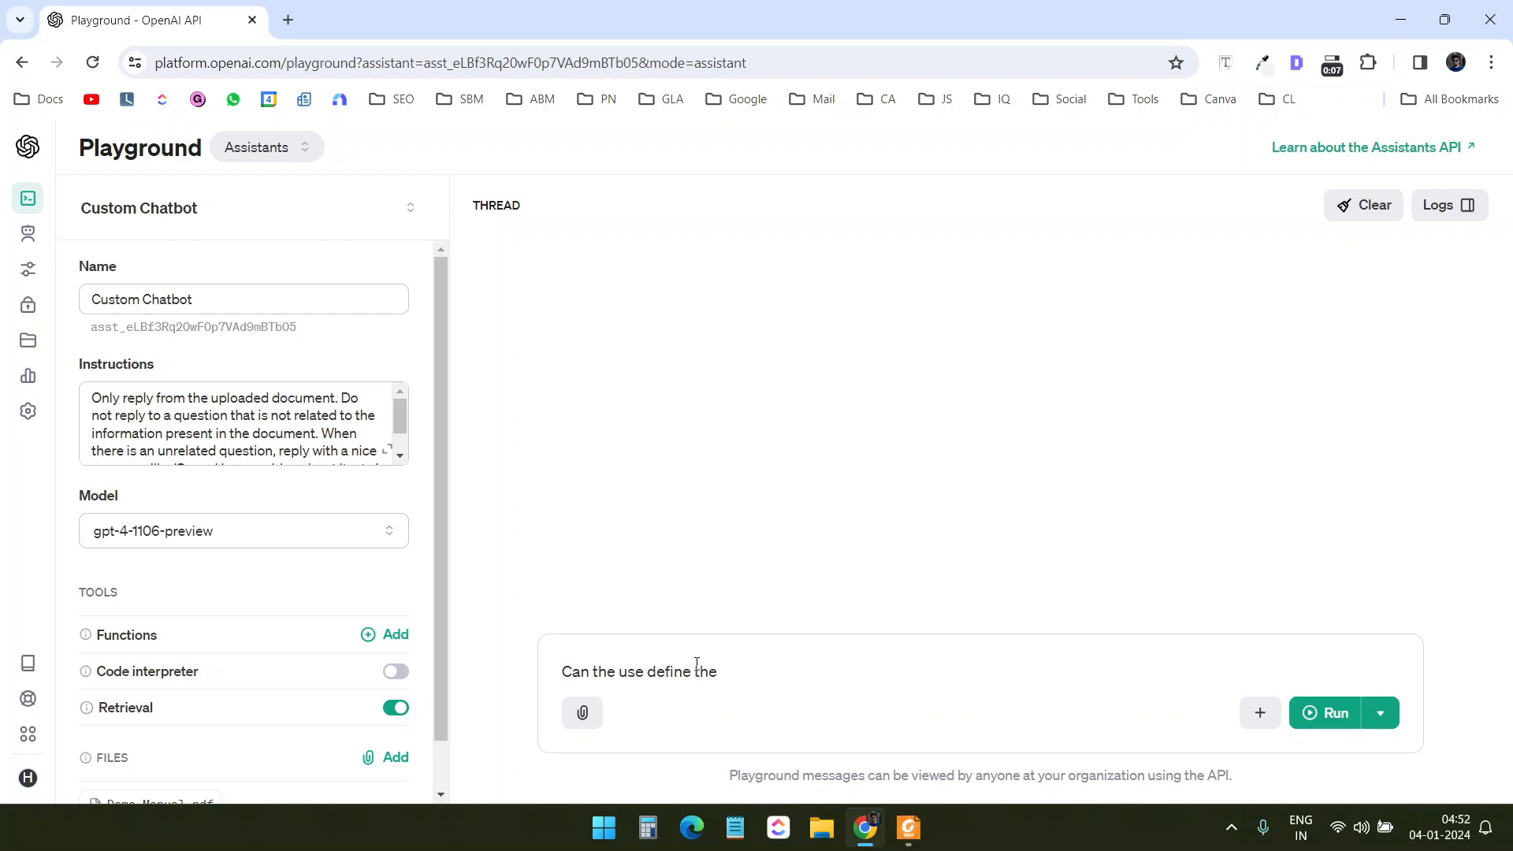
type(" volume range?")
left_click(1331, 713)
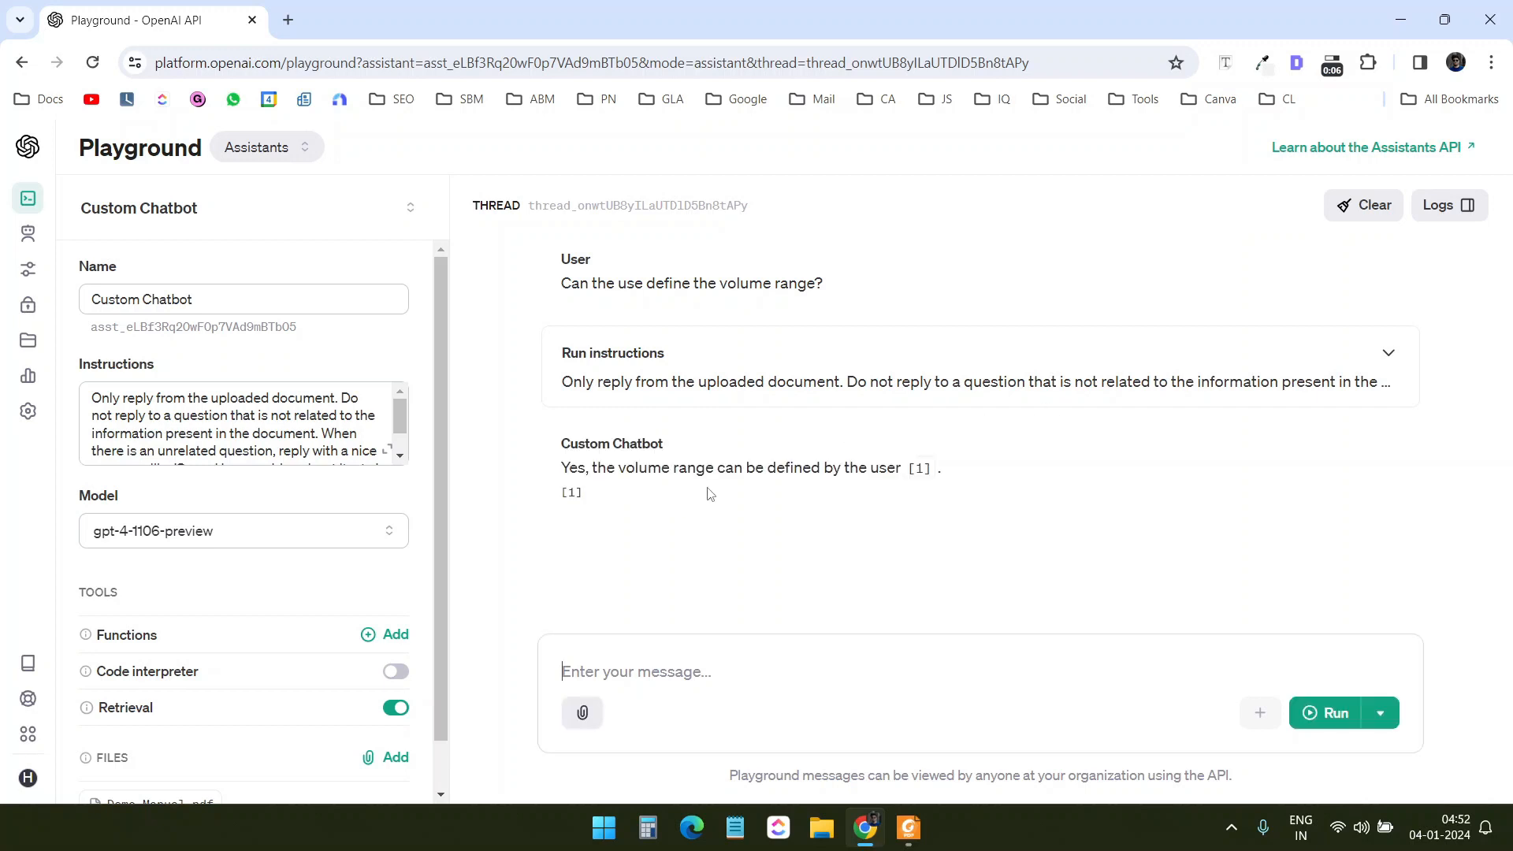
left_click(908, 827)
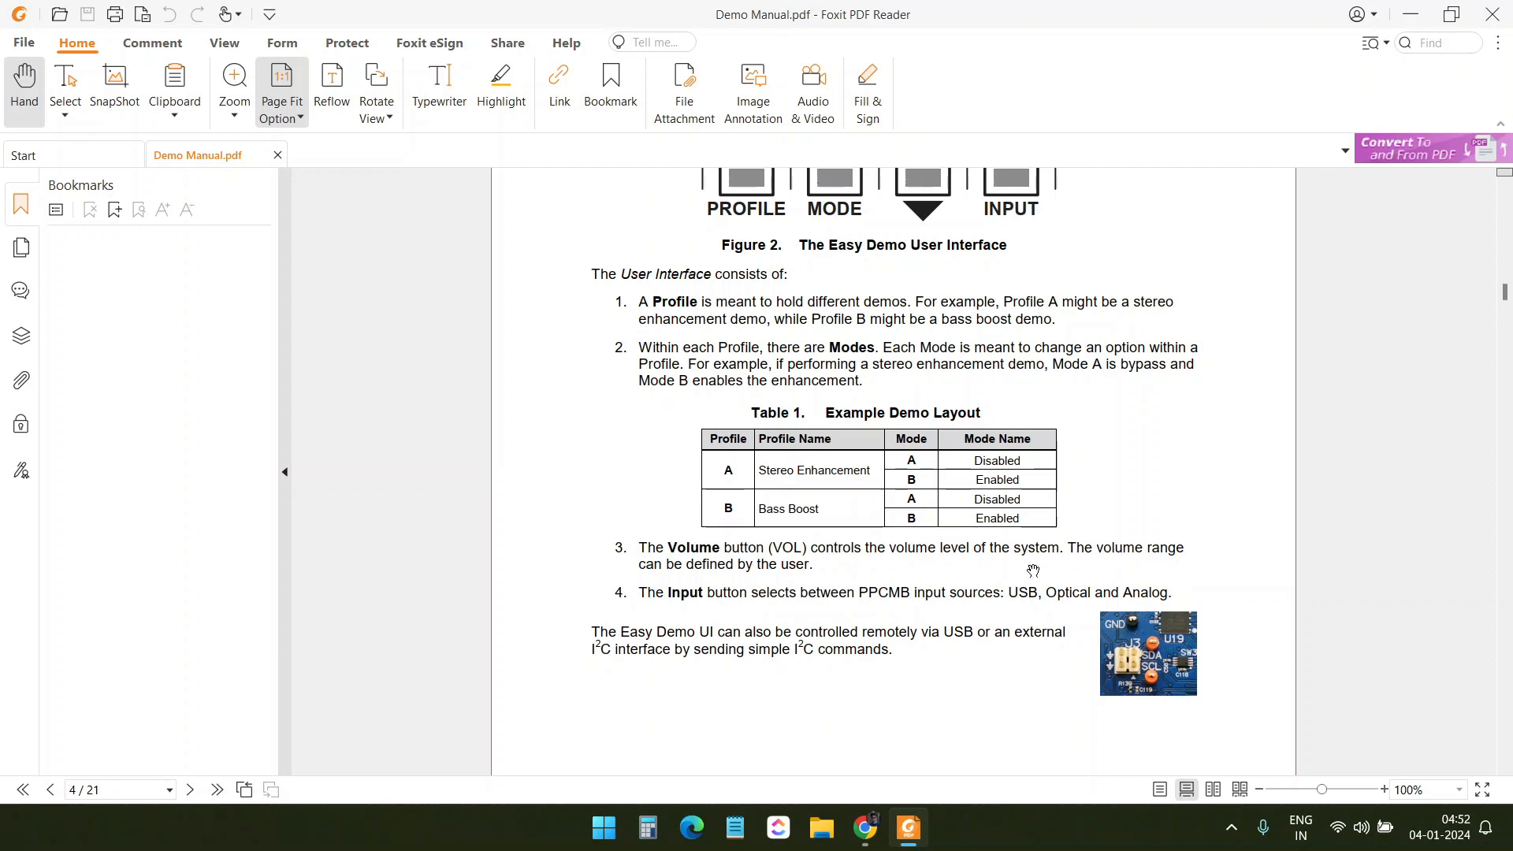
left_click(1410, 14)
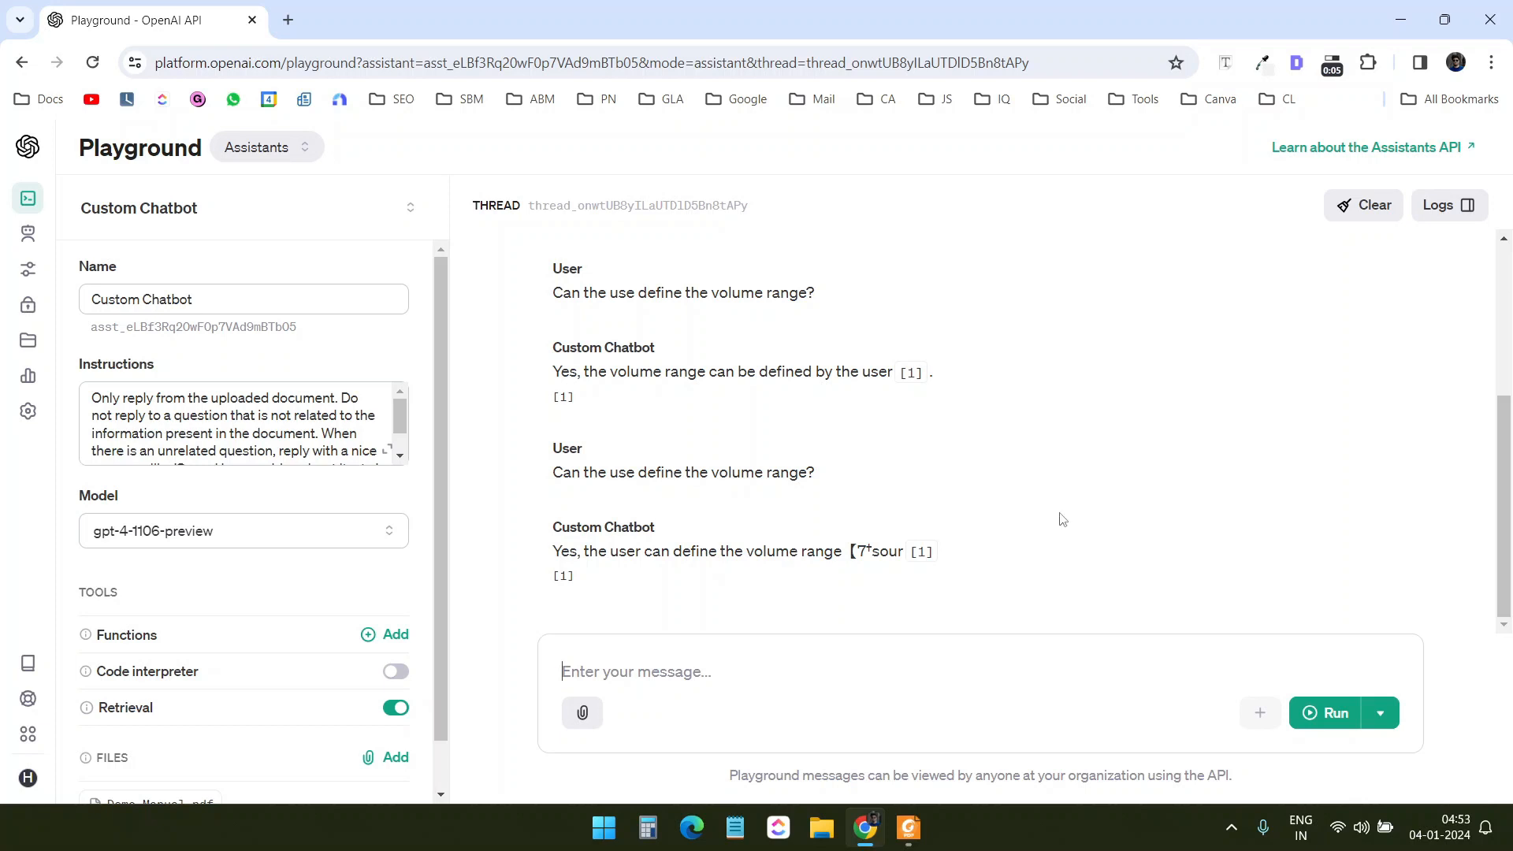
Test the assistant with the unrelated question "What is ChatGPT?".
type("What is ChatGPT?")
left_click(1332, 712)
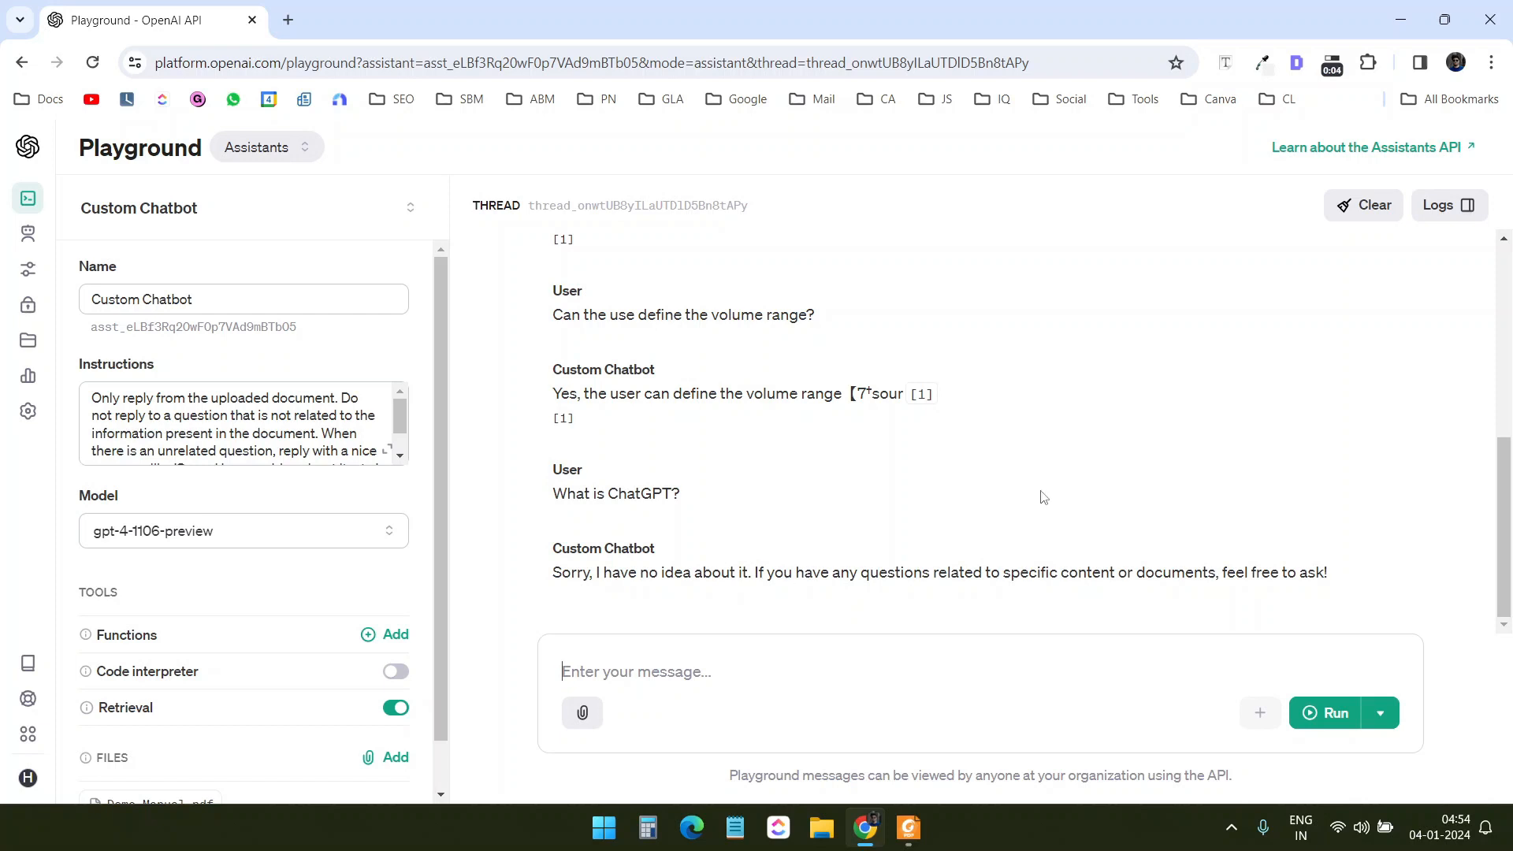
scroll(304, 665, "down", 1)
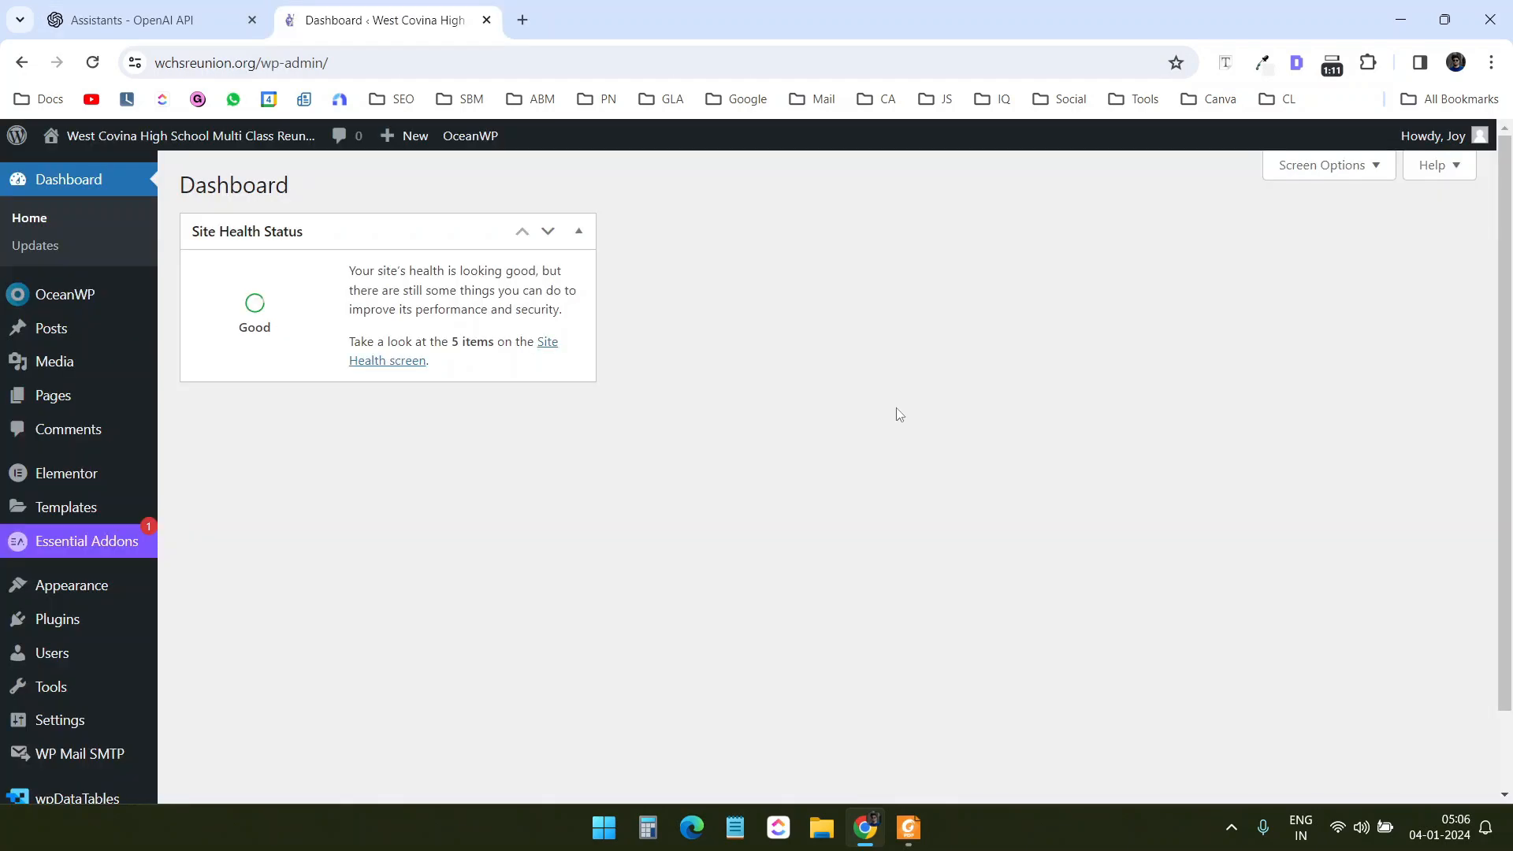
In the WordPress dashboard, search new plugins for "chatbot chatgpt", and install and activate Chatbot ChatGPT for WordPress.
mouse_move(55, 618)
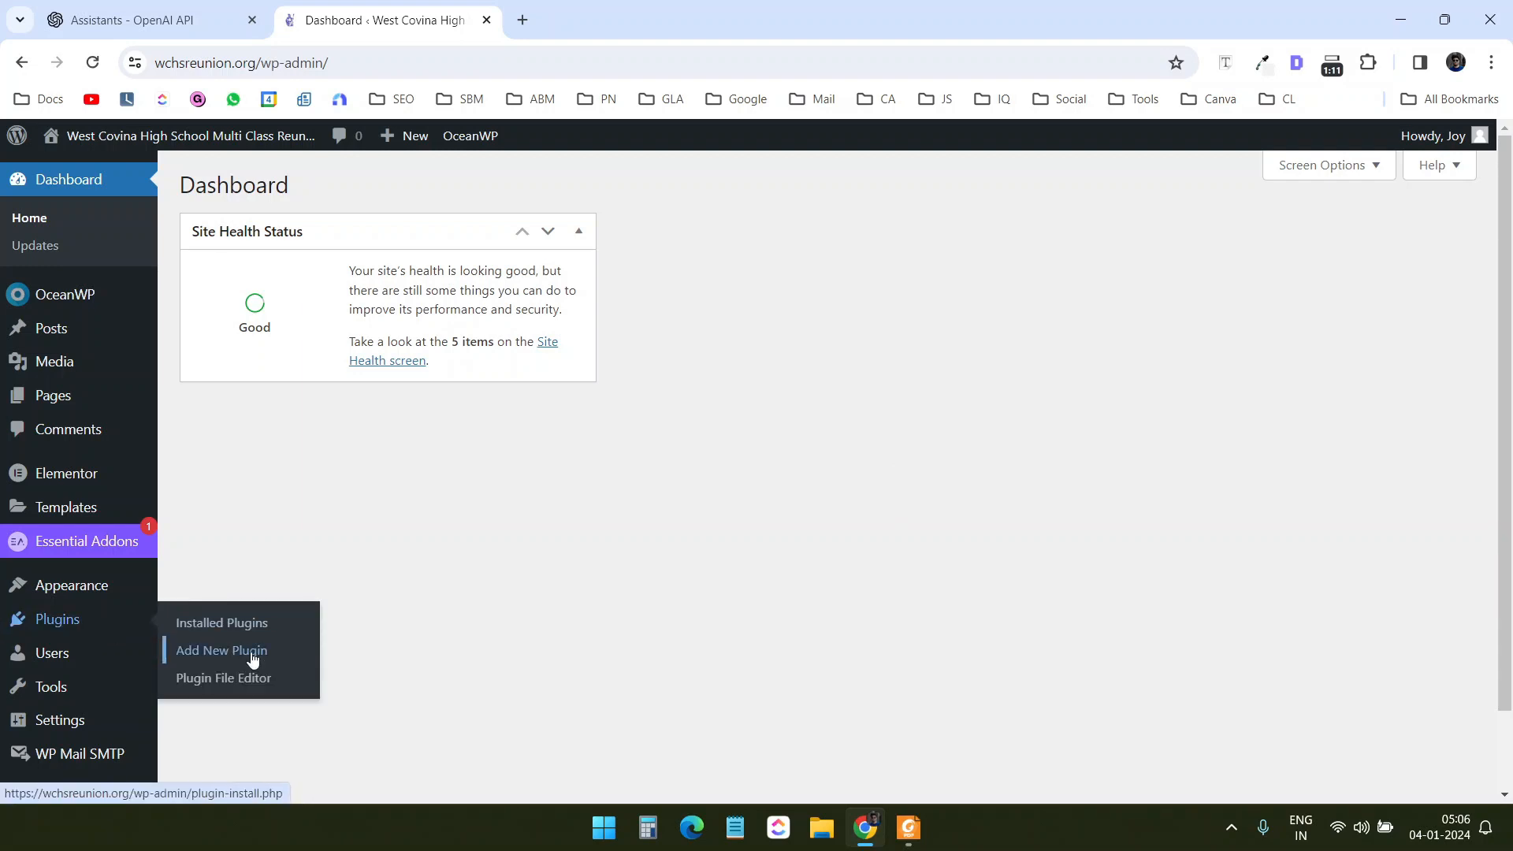
left_click(252, 660)
type("chatbot ch")
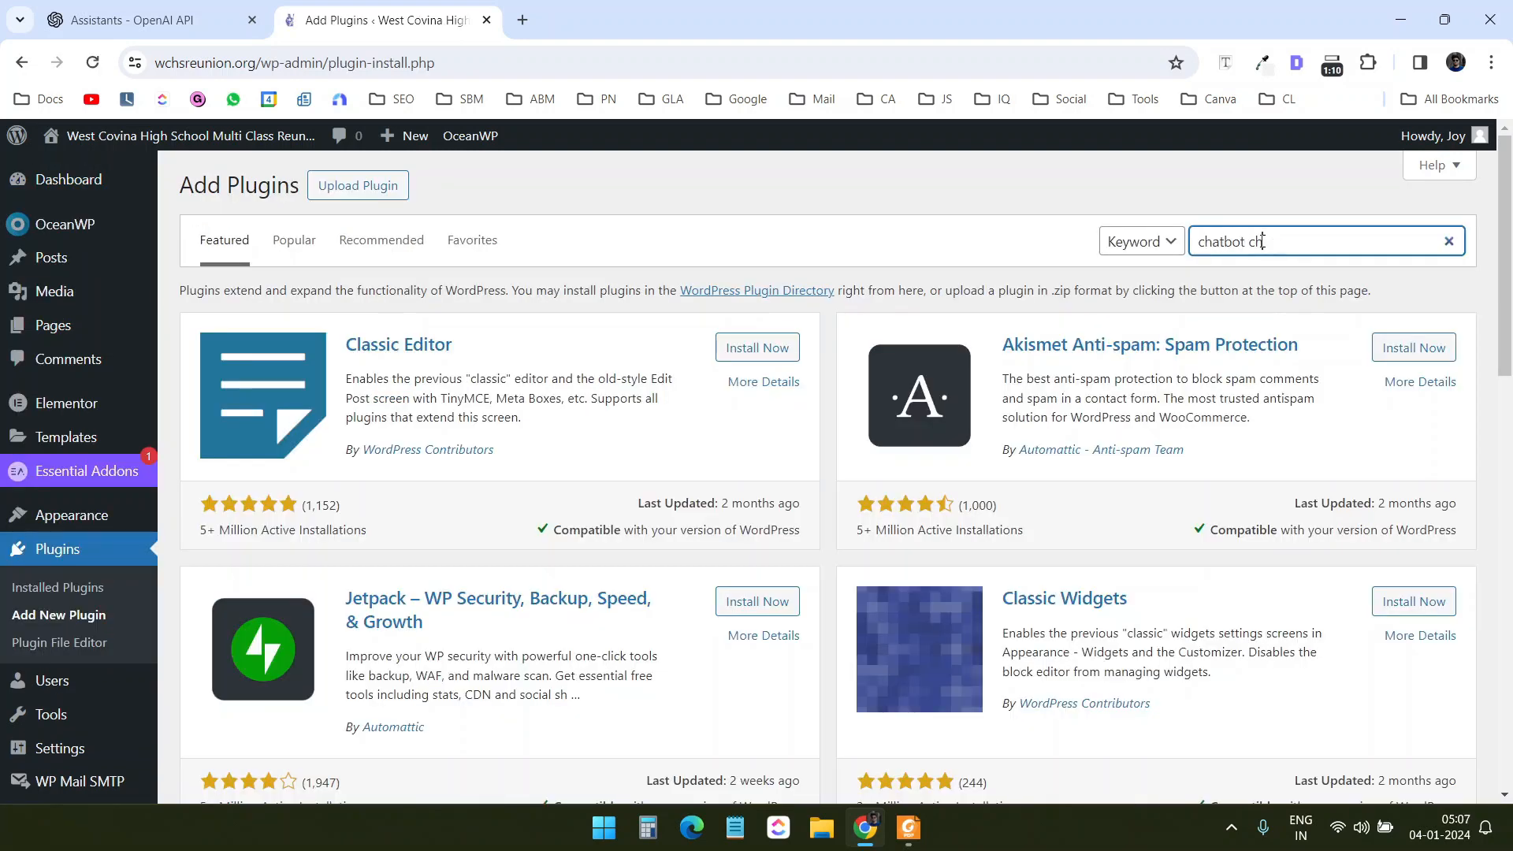
type("atgpt")
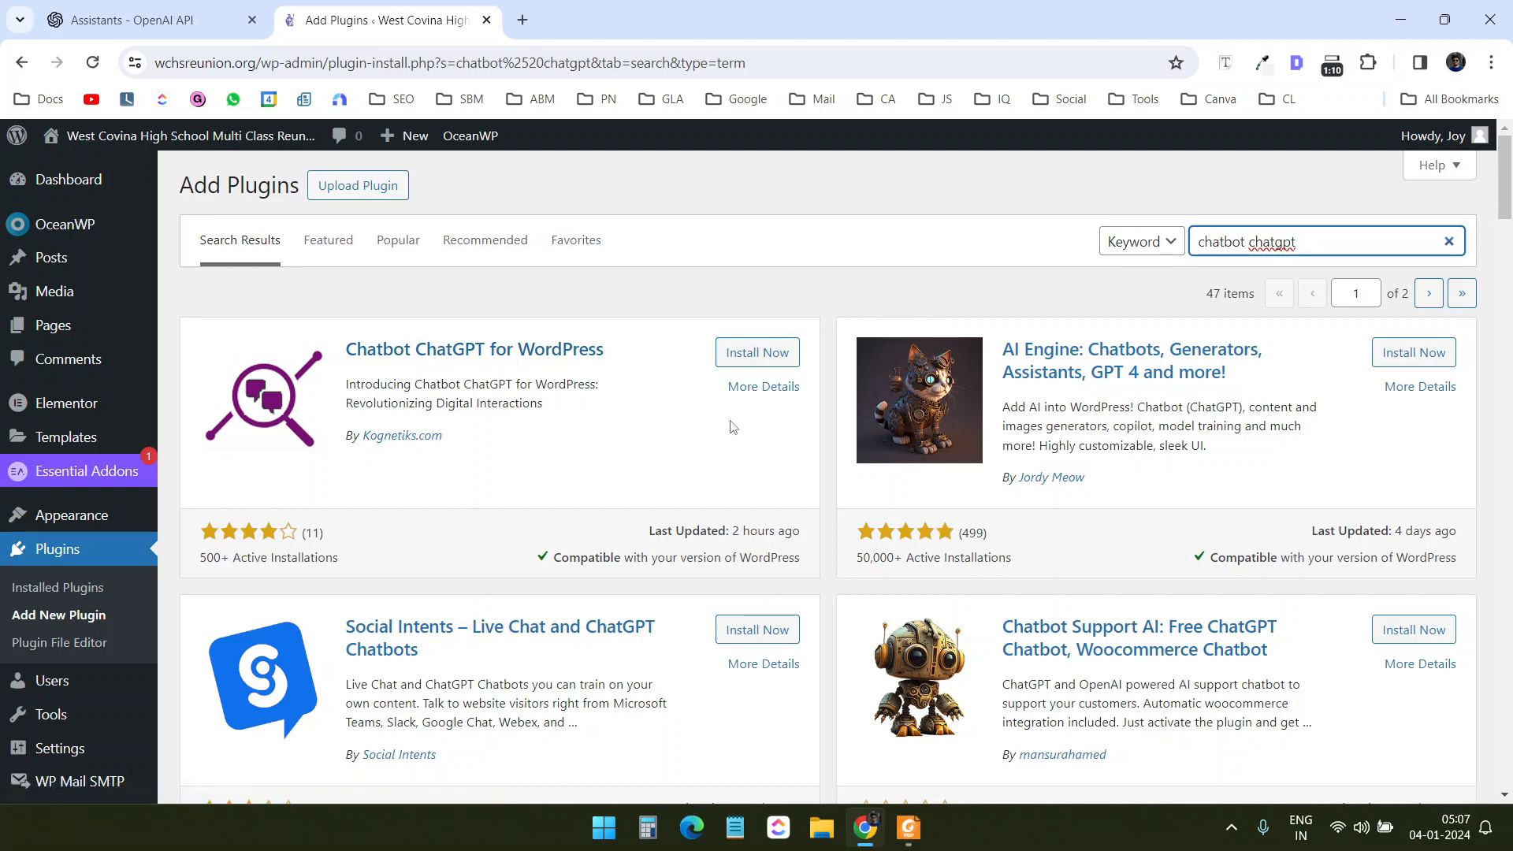
left_click(747, 359)
left_click(772, 355)
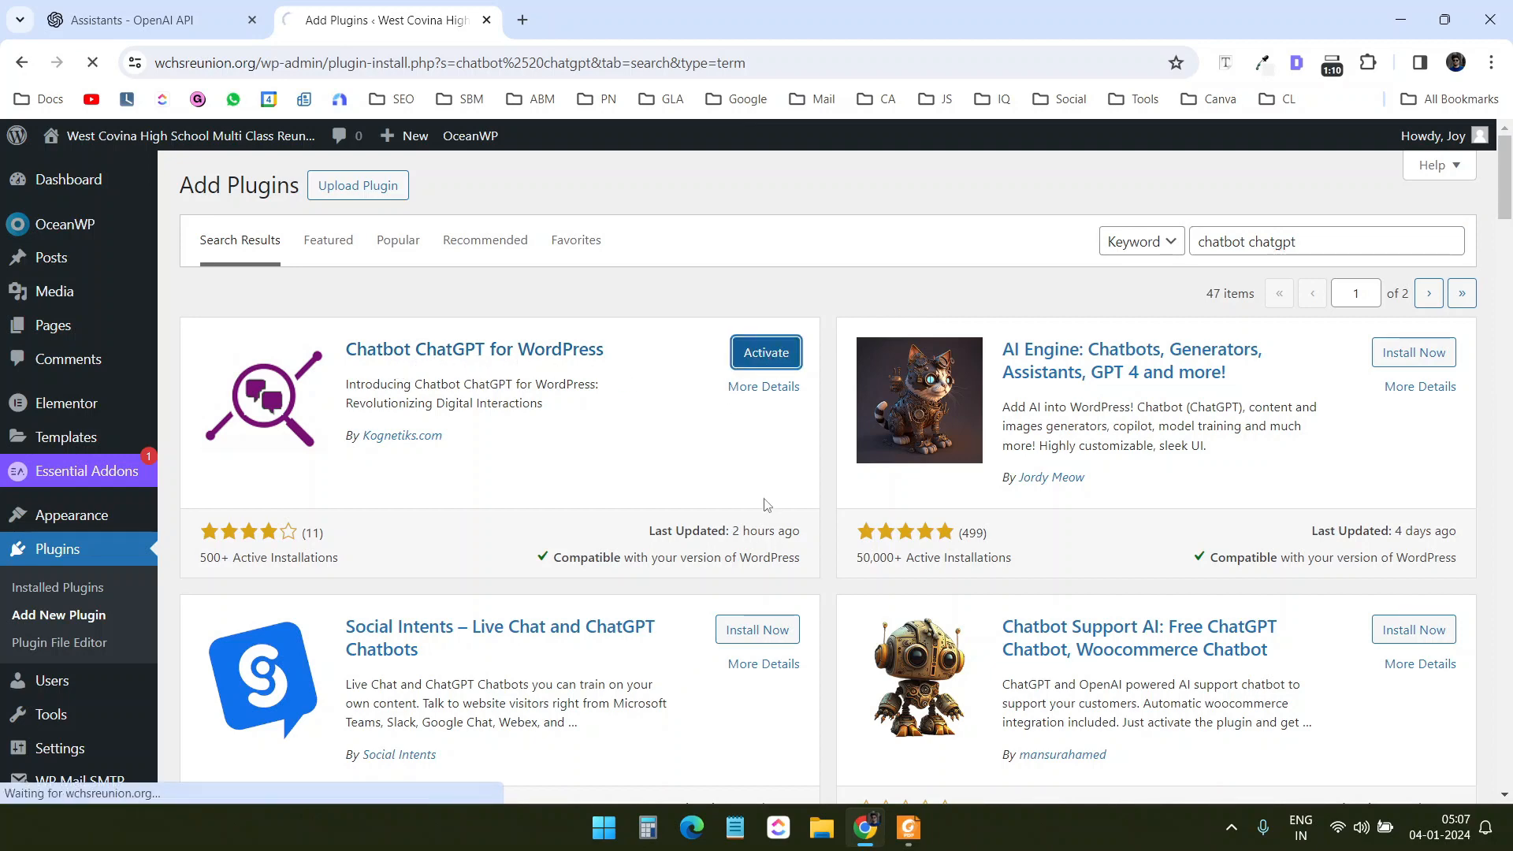
Open the Chatbot ChatGPT plugin's settings and bring up the API key and model options.
left_click(248, 470)
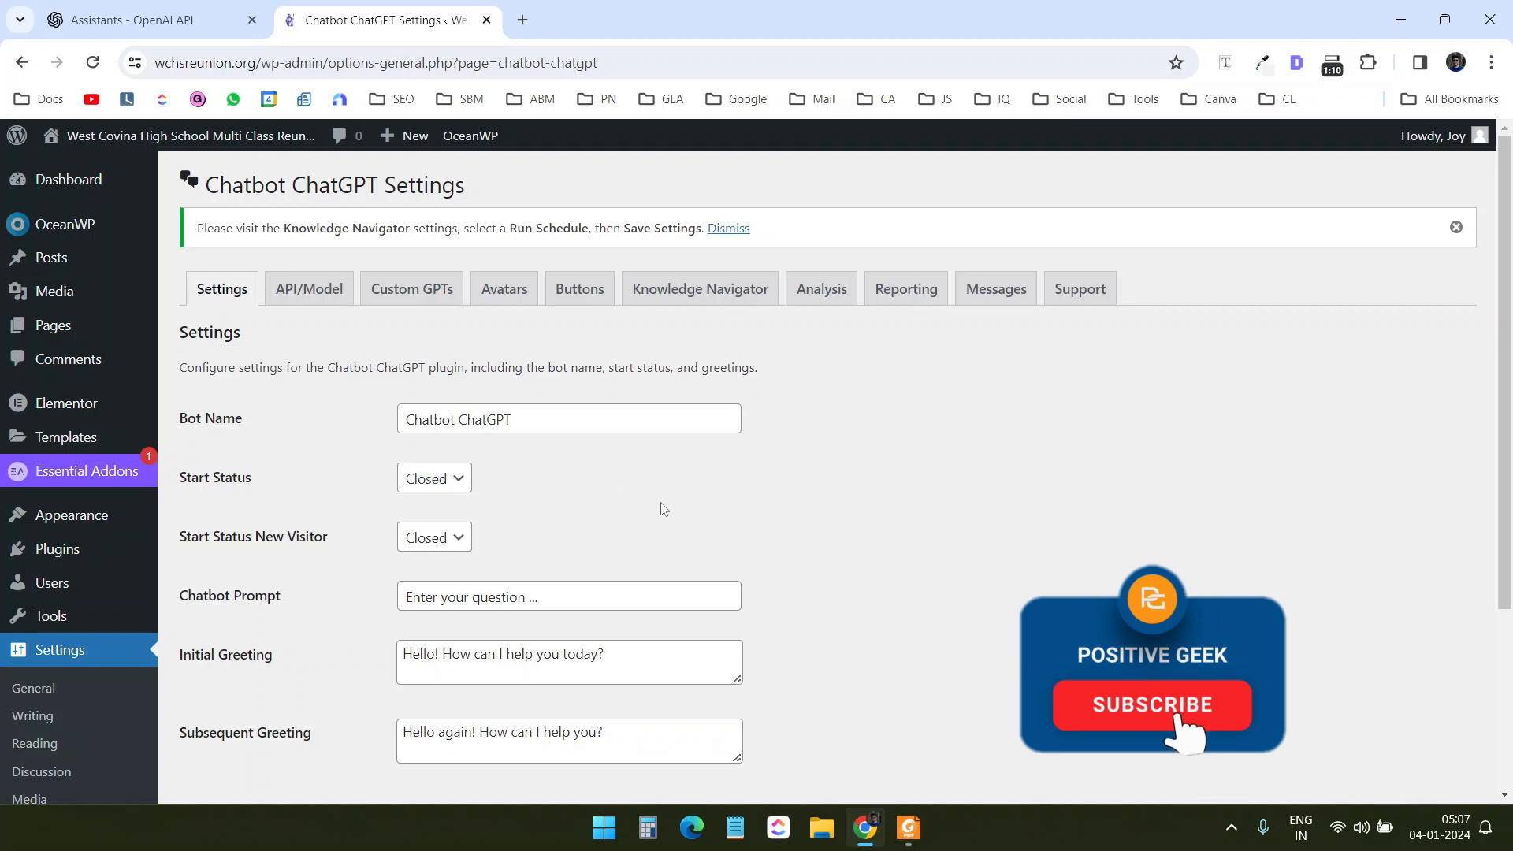
scroll(639, 625, "down", 2)
left_click(228, 754)
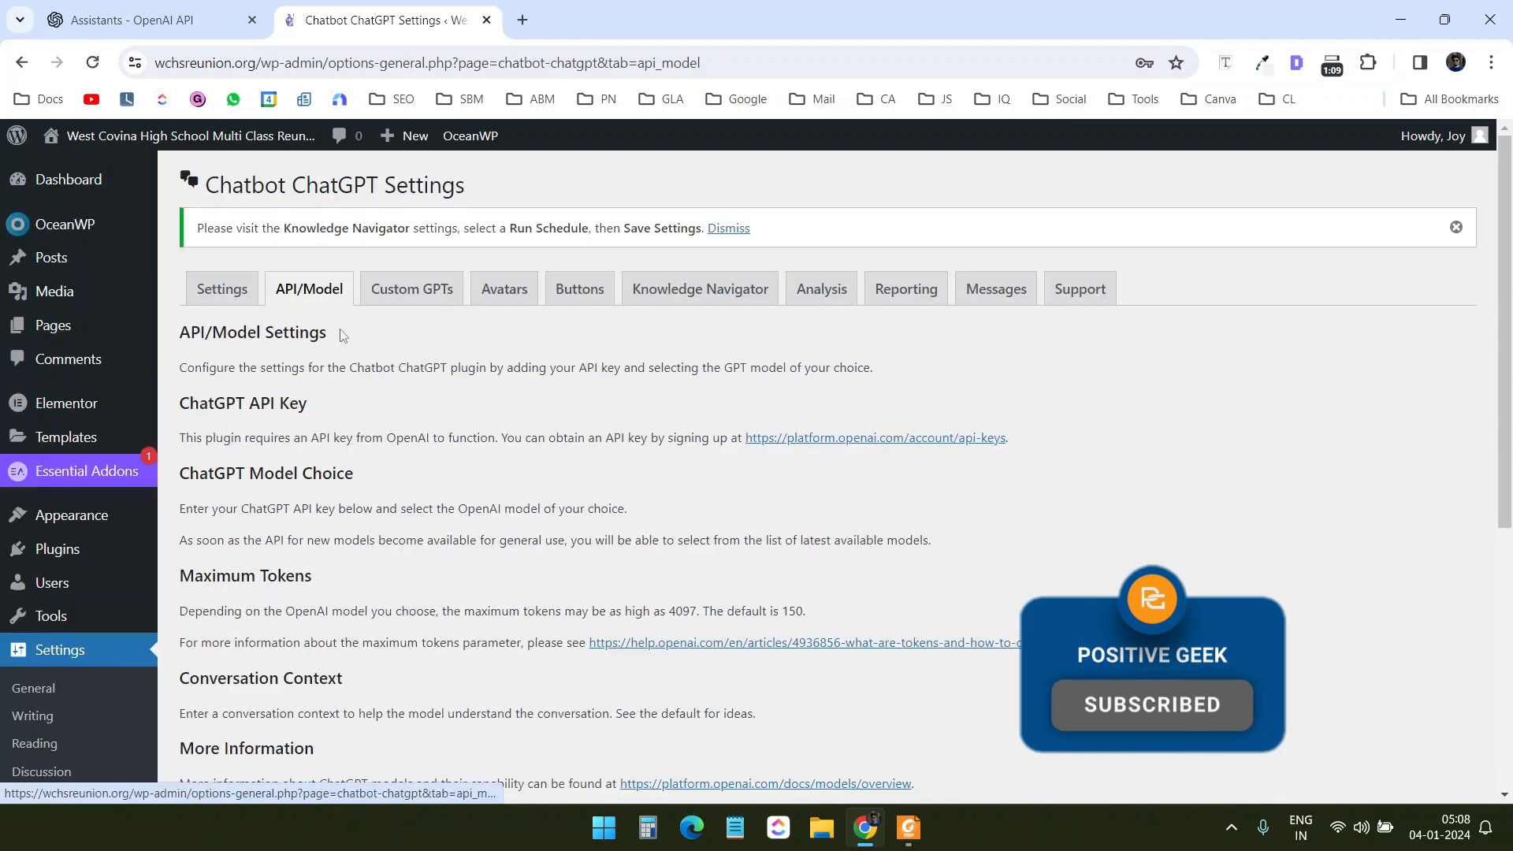
scroll(612, 416, "down", 5)
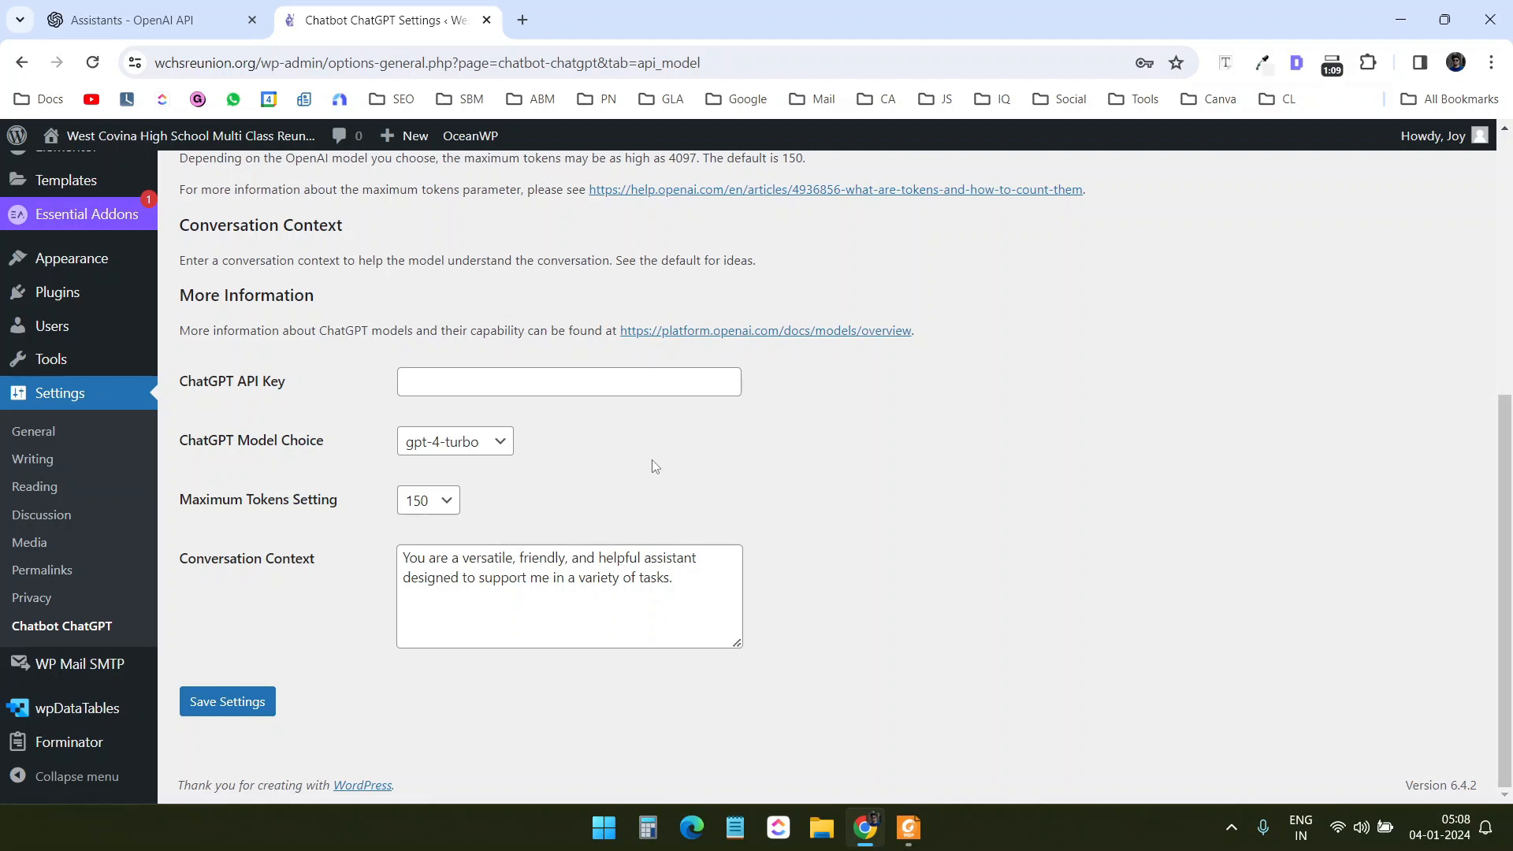
In the OpenAI platform, create a new secret API key named "Assistant Chatbot" and copy it.
left_click(179, 22)
left_click(571, 427)
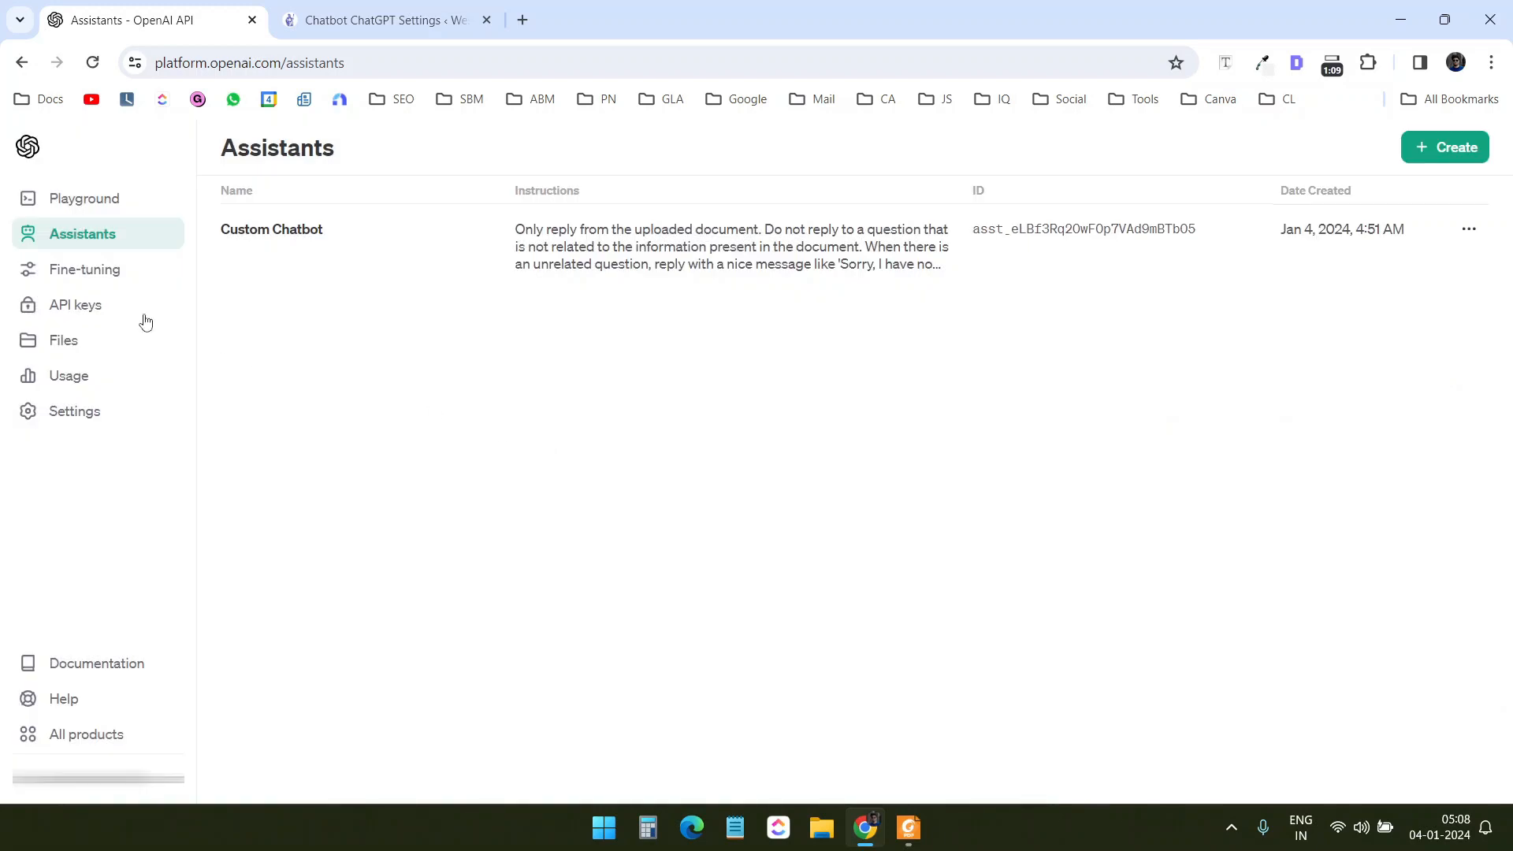
left_click(88, 319)
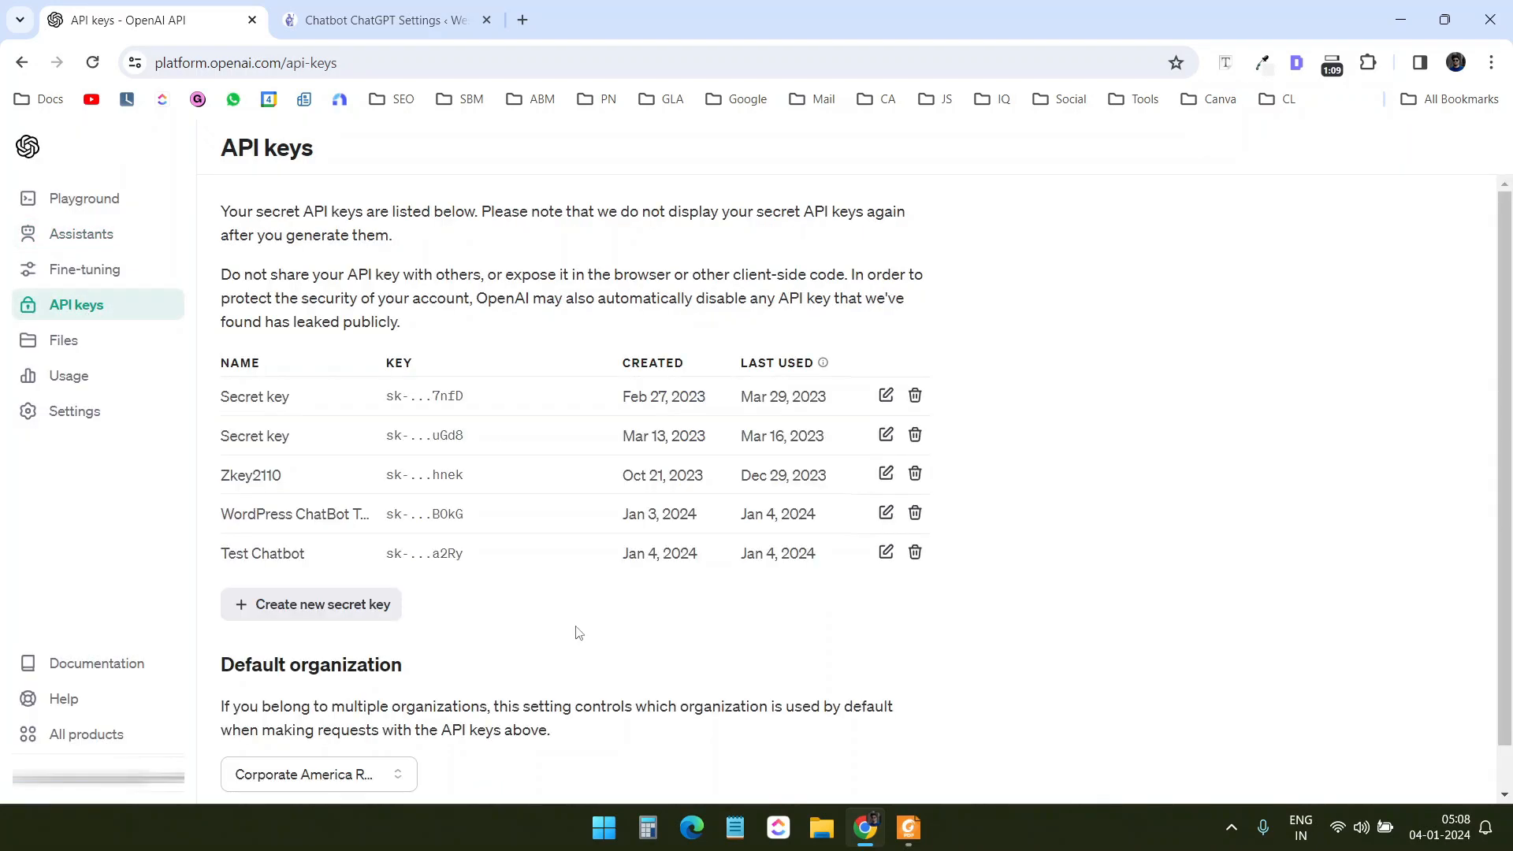
left_click(338, 608)
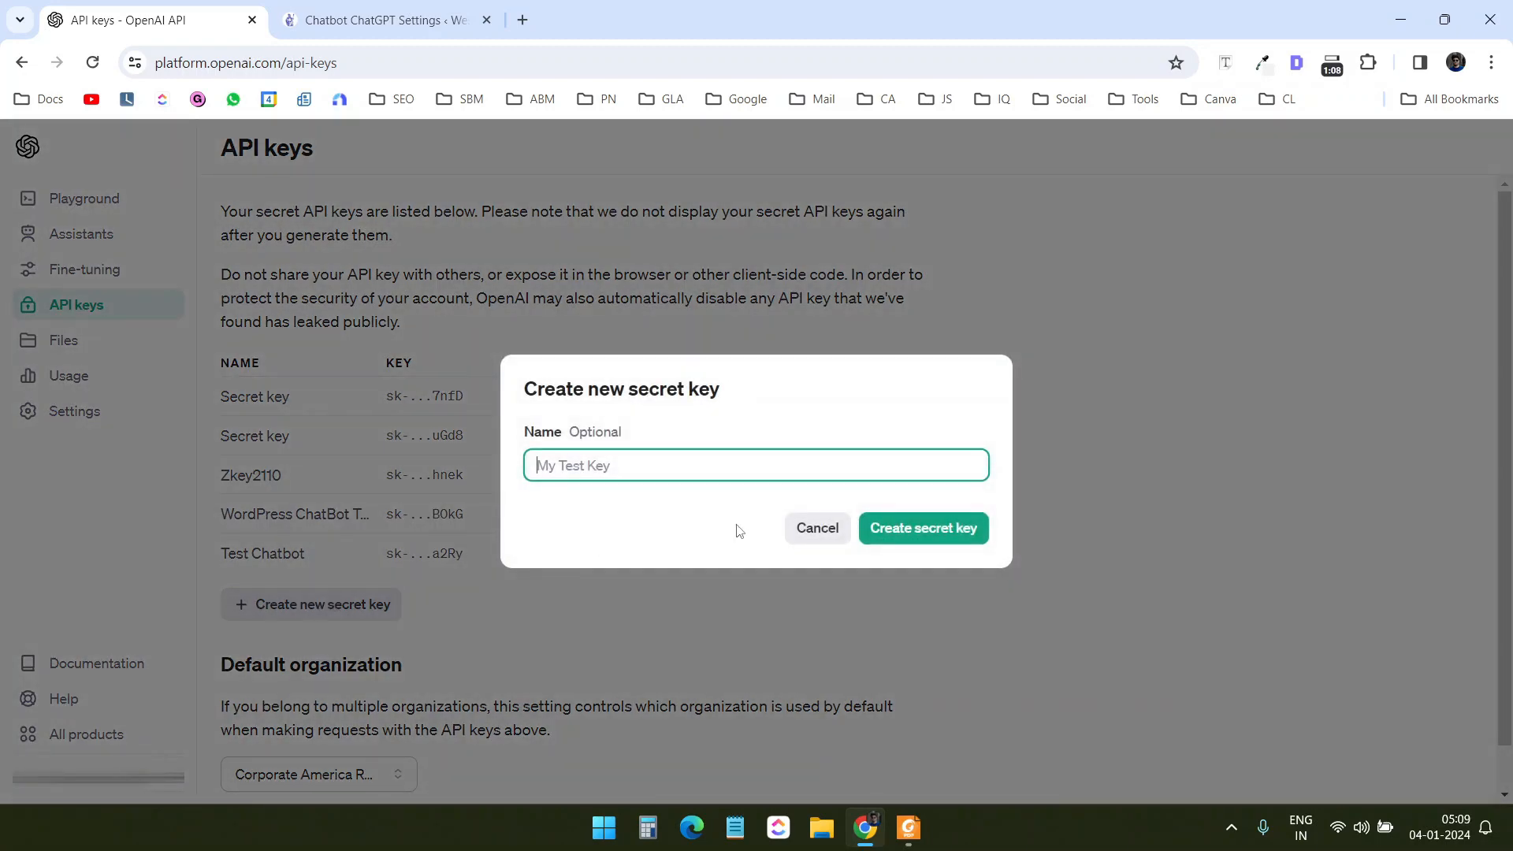
type("Assistant")
type("Chatbot")
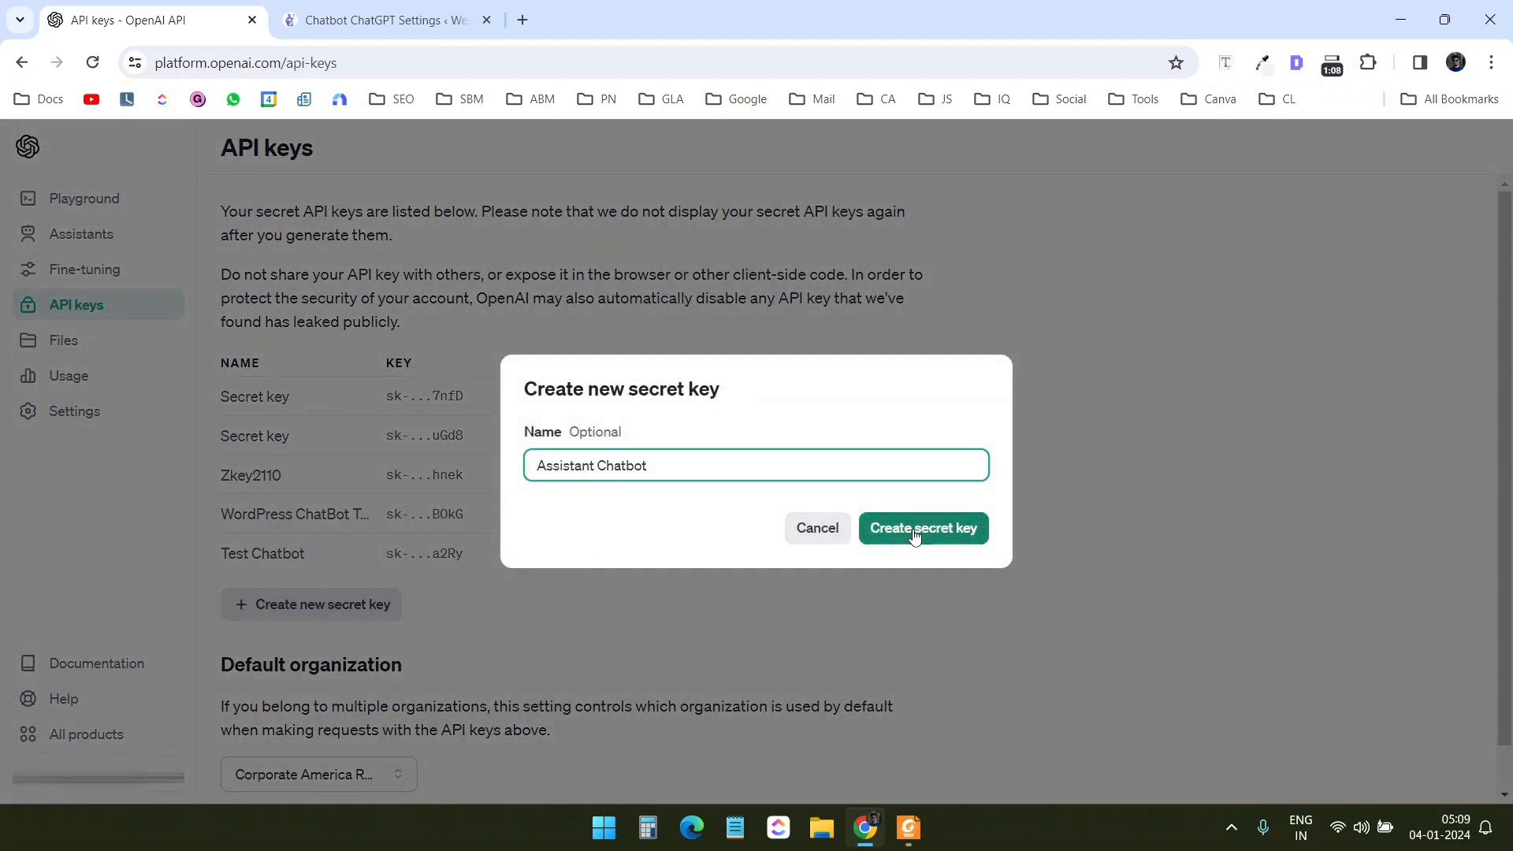
left_click(914, 536)
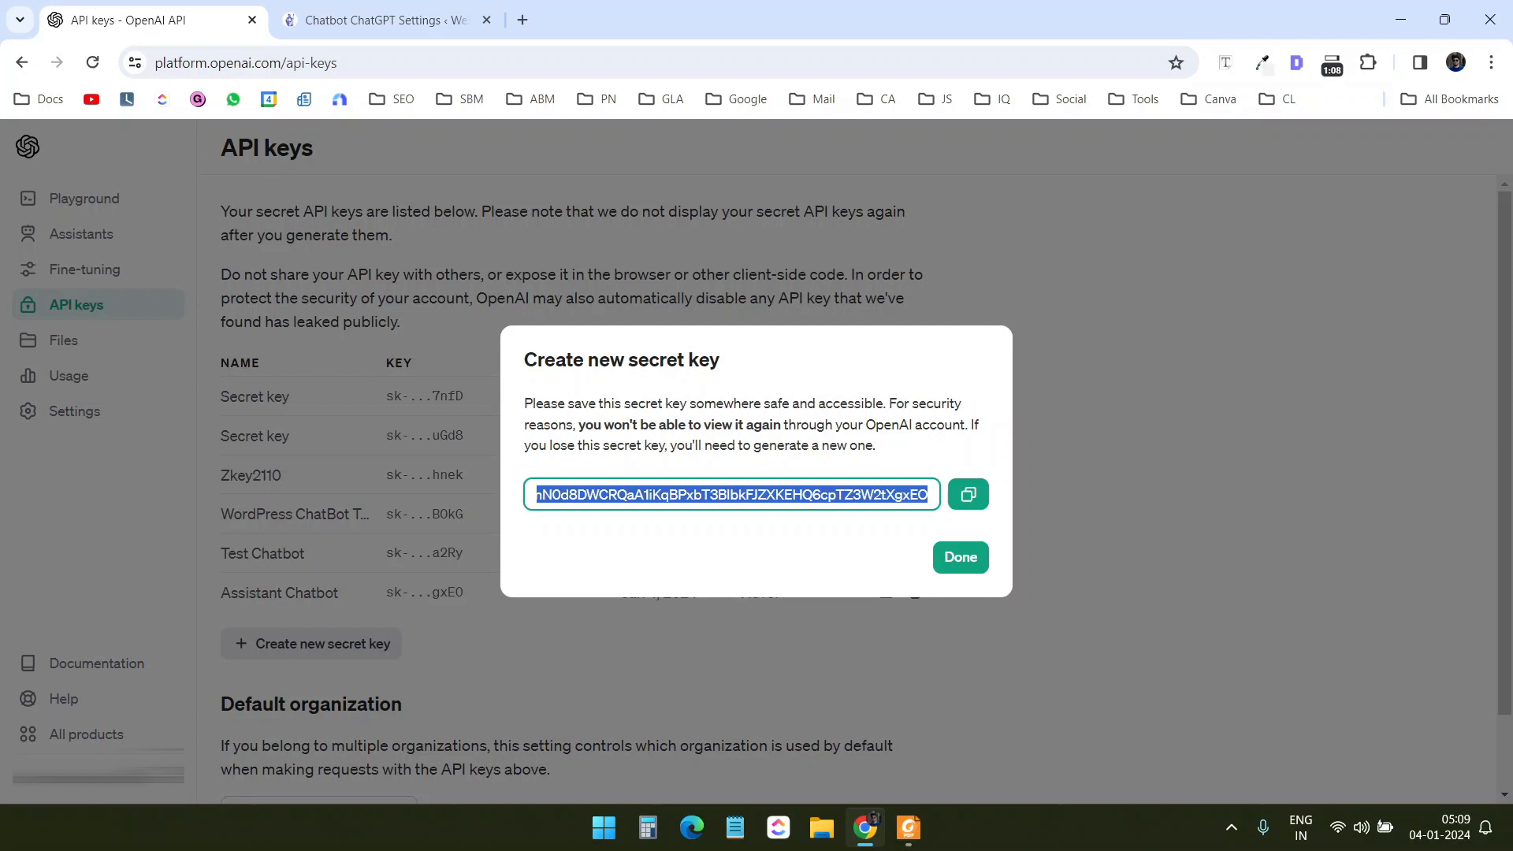
left_click(969, 494)
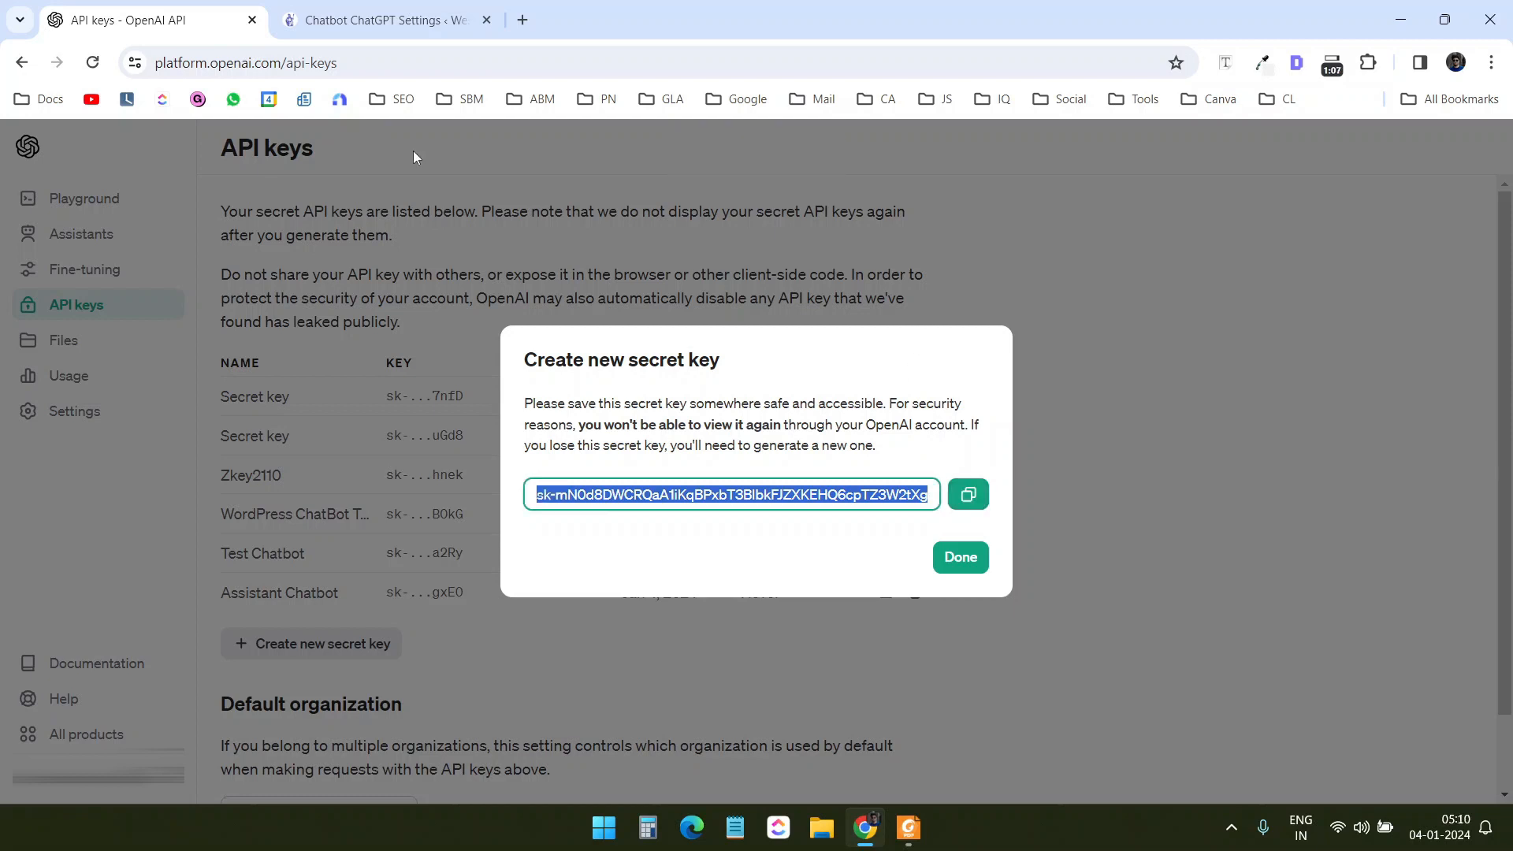
In the WordPress plugin settings, paste the ChatGPT API key, select the gpt-4-turbo model, and save the settings.
left_click(378, 20)
left_click(693, 381)
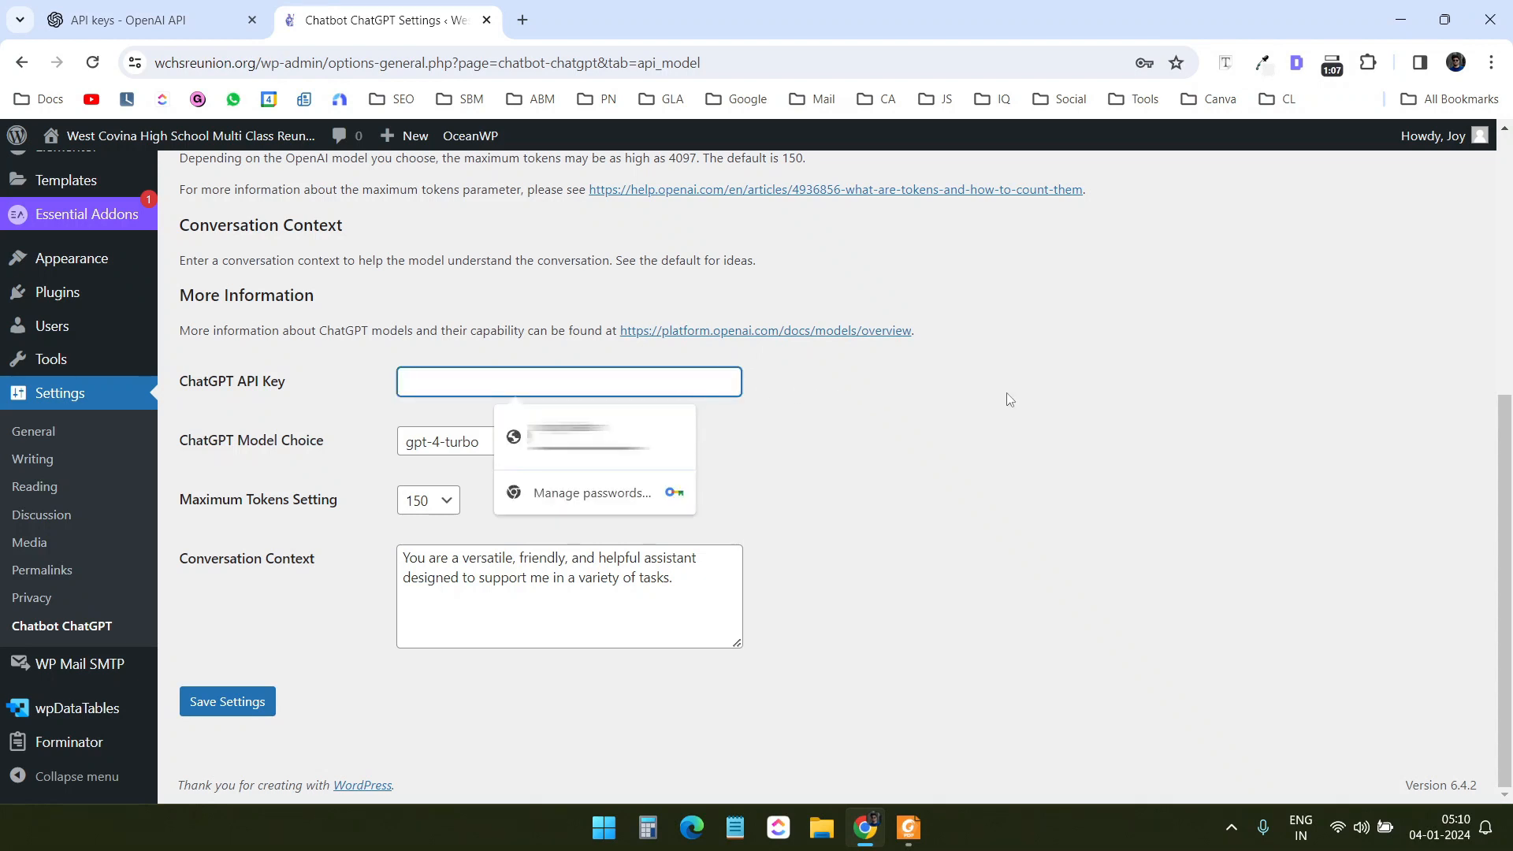
key("ctrl+v")
left_click(499, 442)
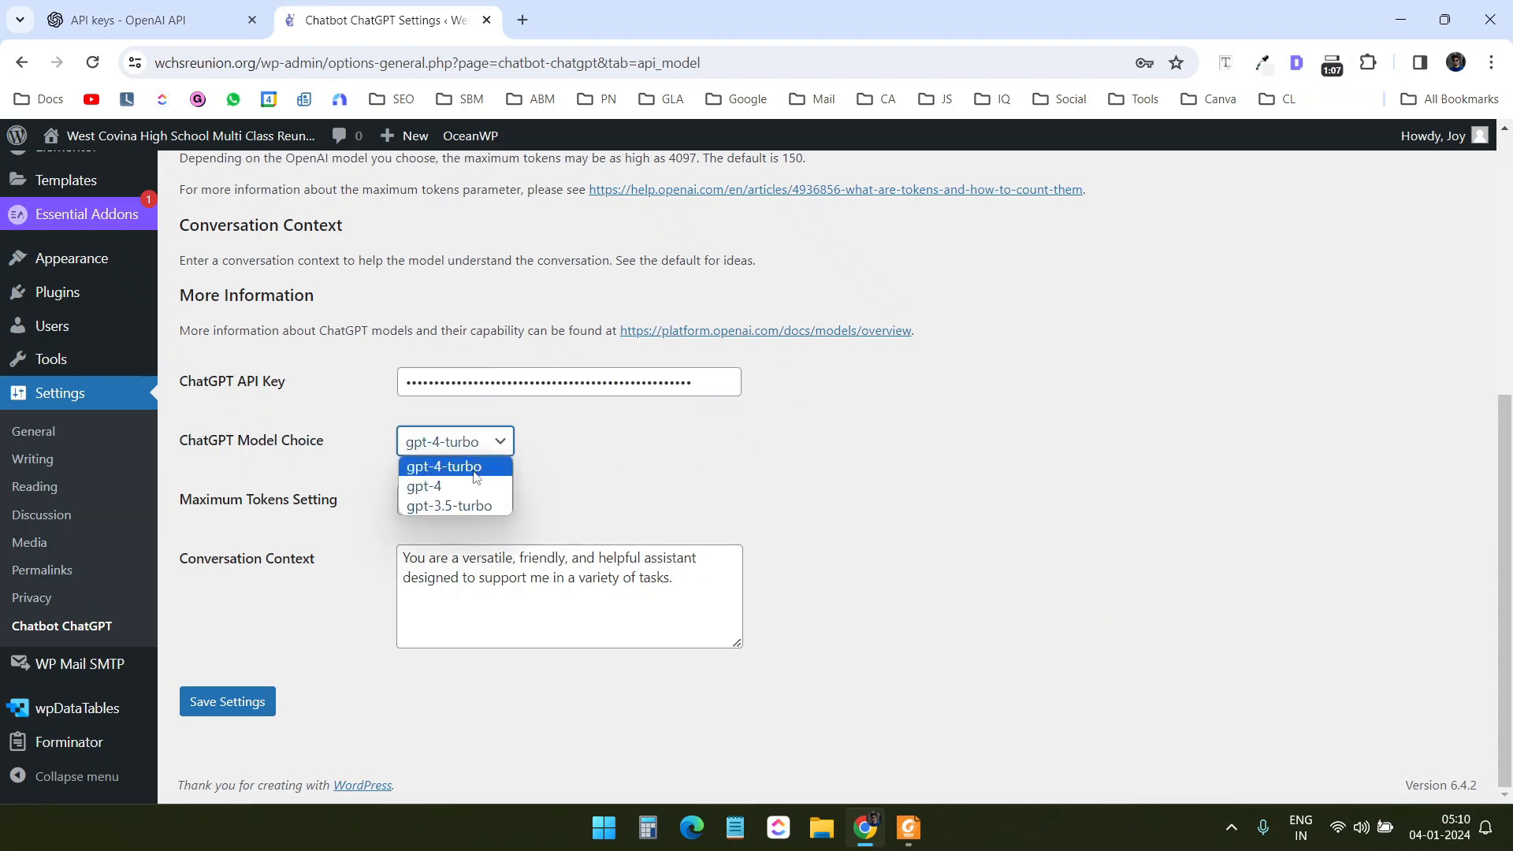
left_click(476, 467)
left_click(233, 698)
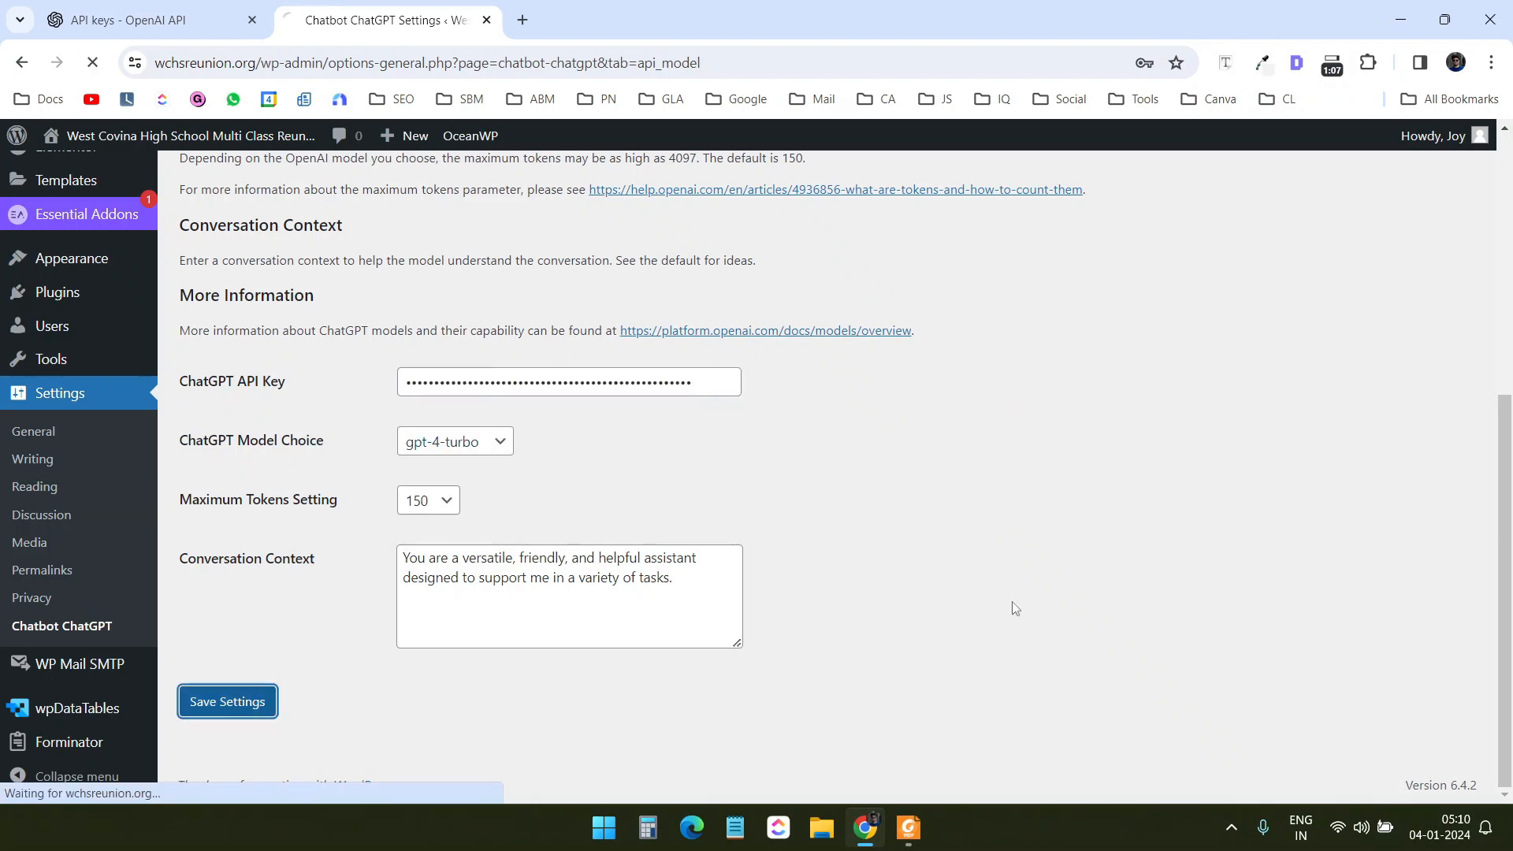
Copy the Custom Chatbot assistant's ID from OpenAI and paste it as the plugin's Primary GPT Assistant Id in the Custom GPTs settings.
left_click(432, 341)
scroll(928, 516, "down", 6)
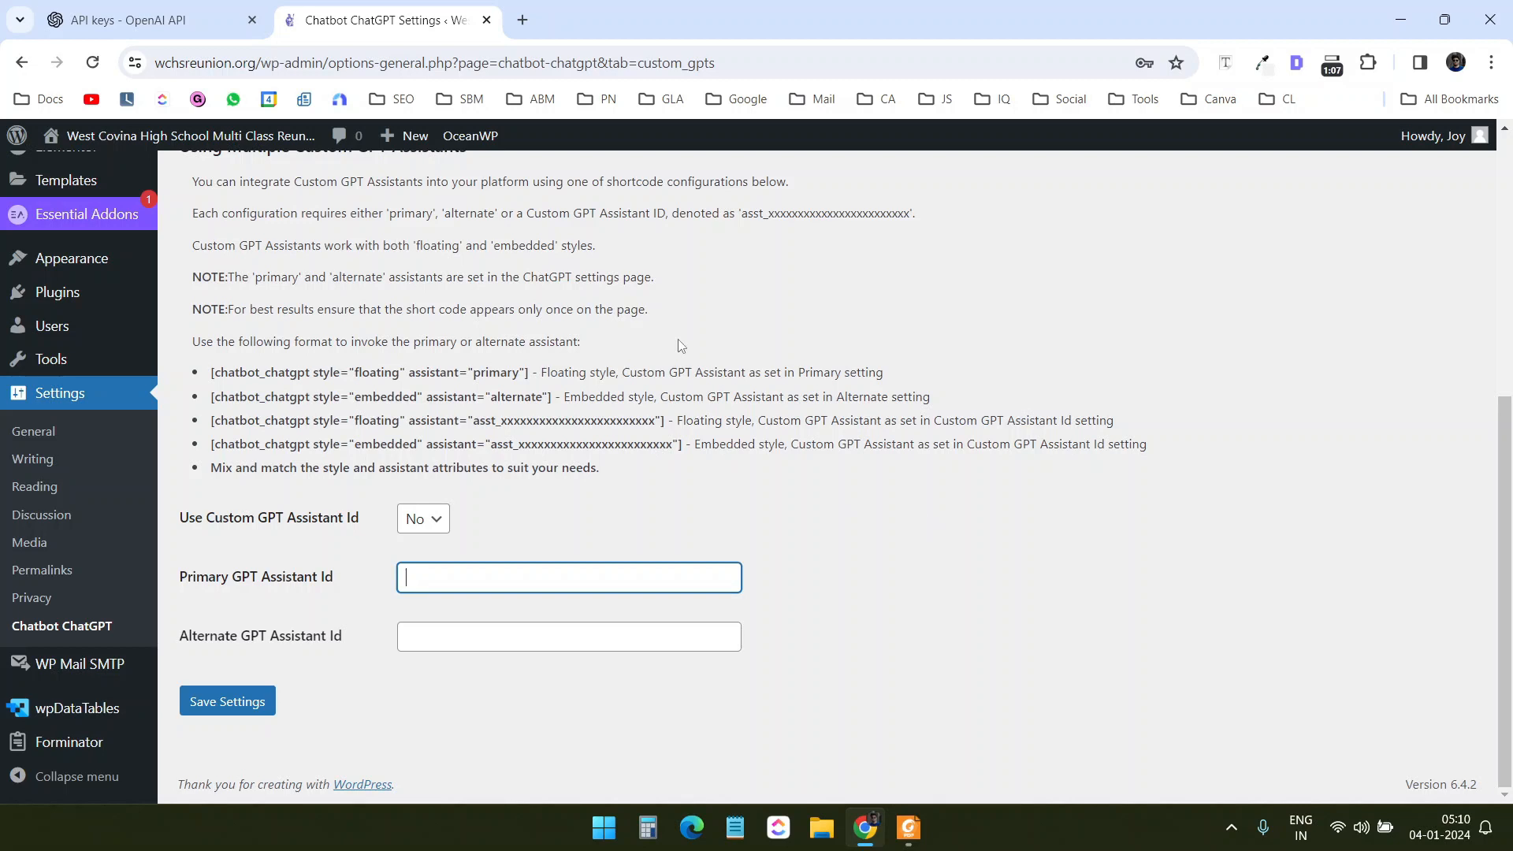
left_click(169, 24)
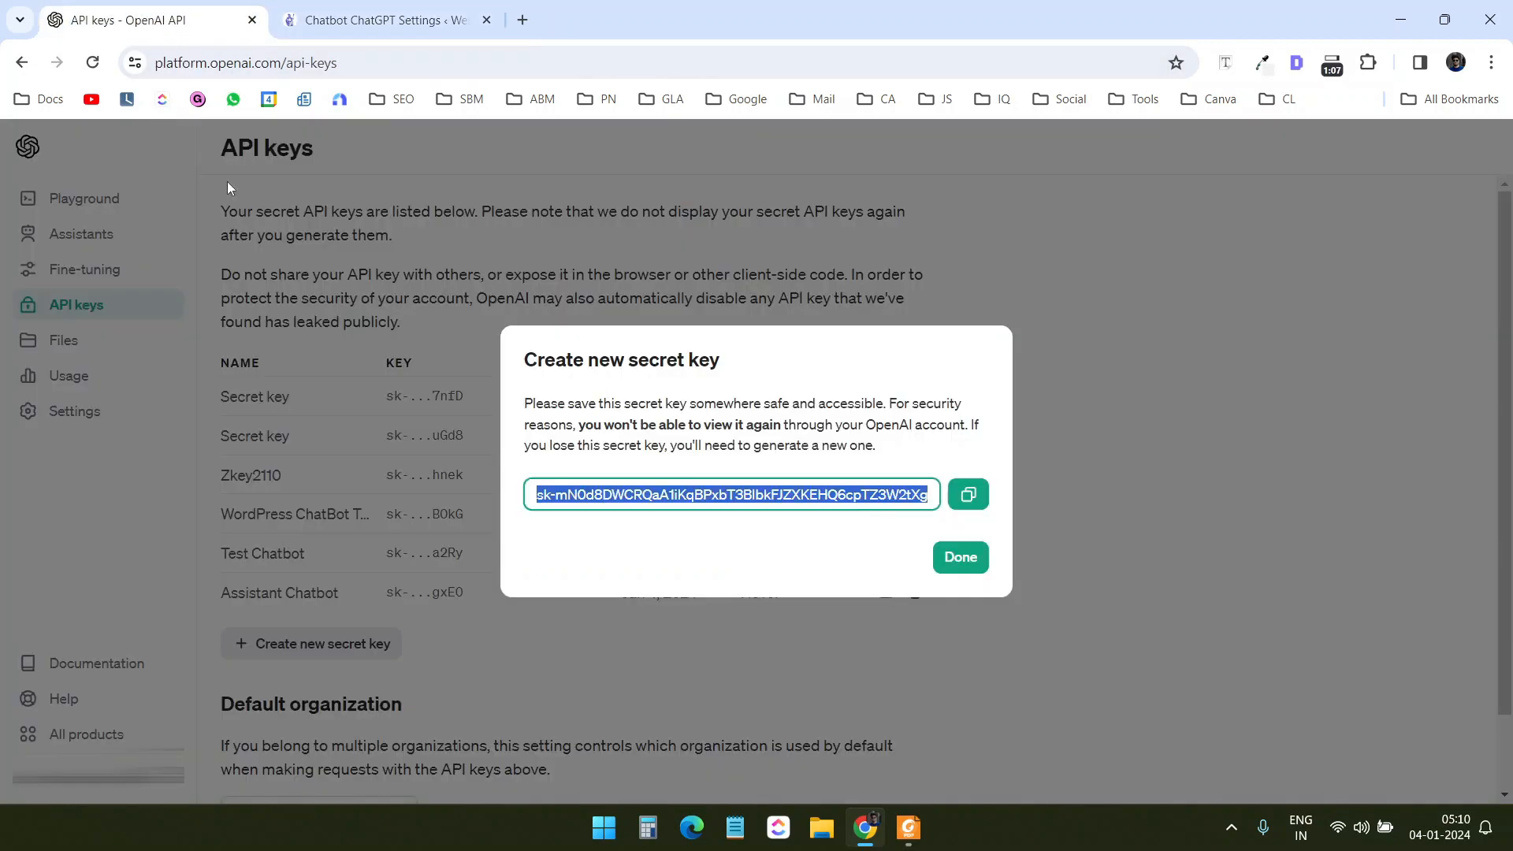
left_click(957, 556)
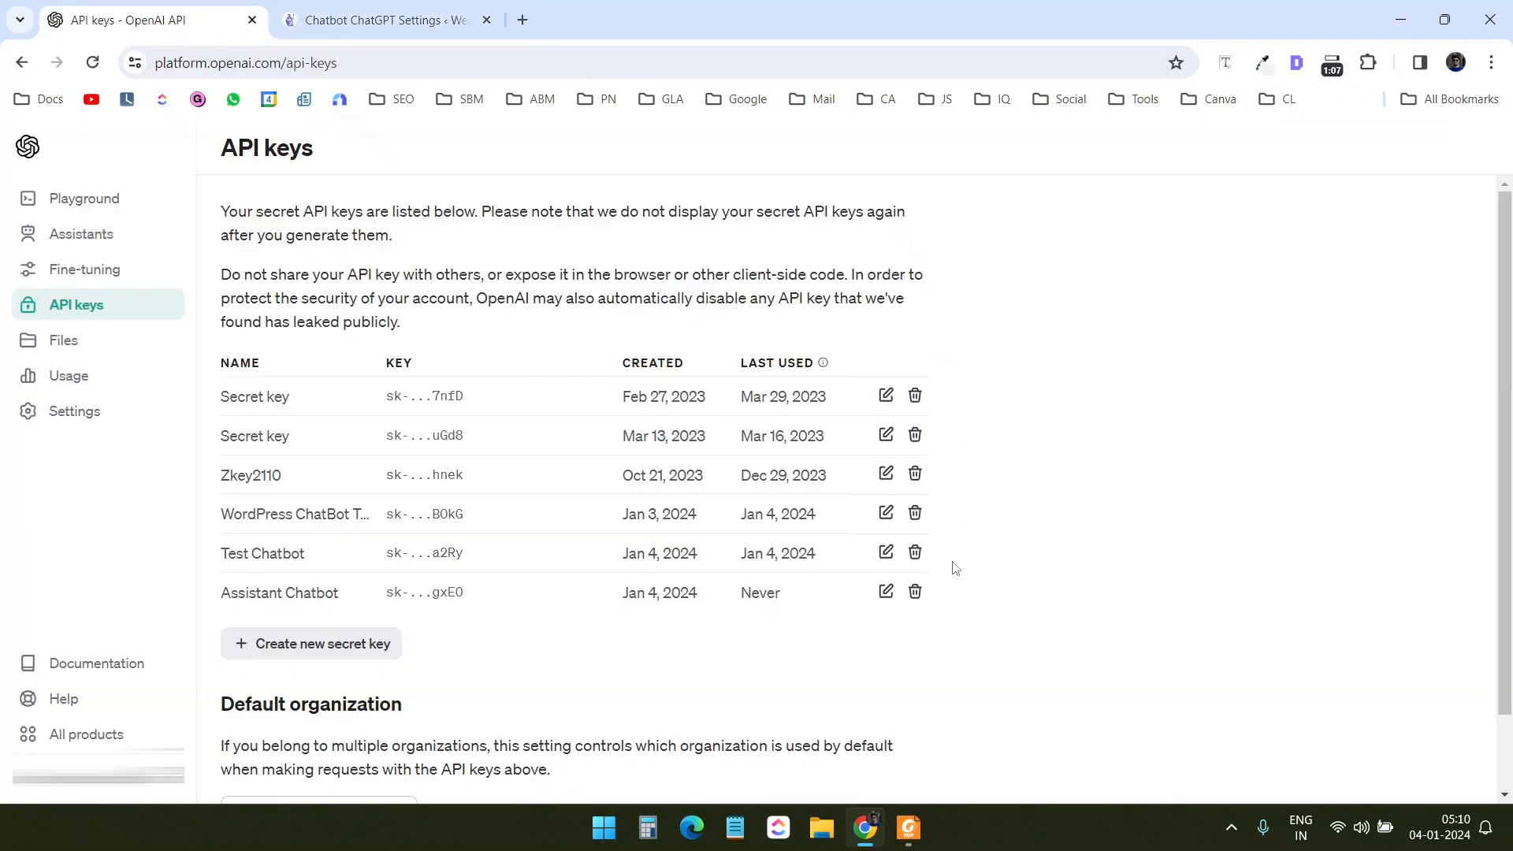
left_click(101, 235)
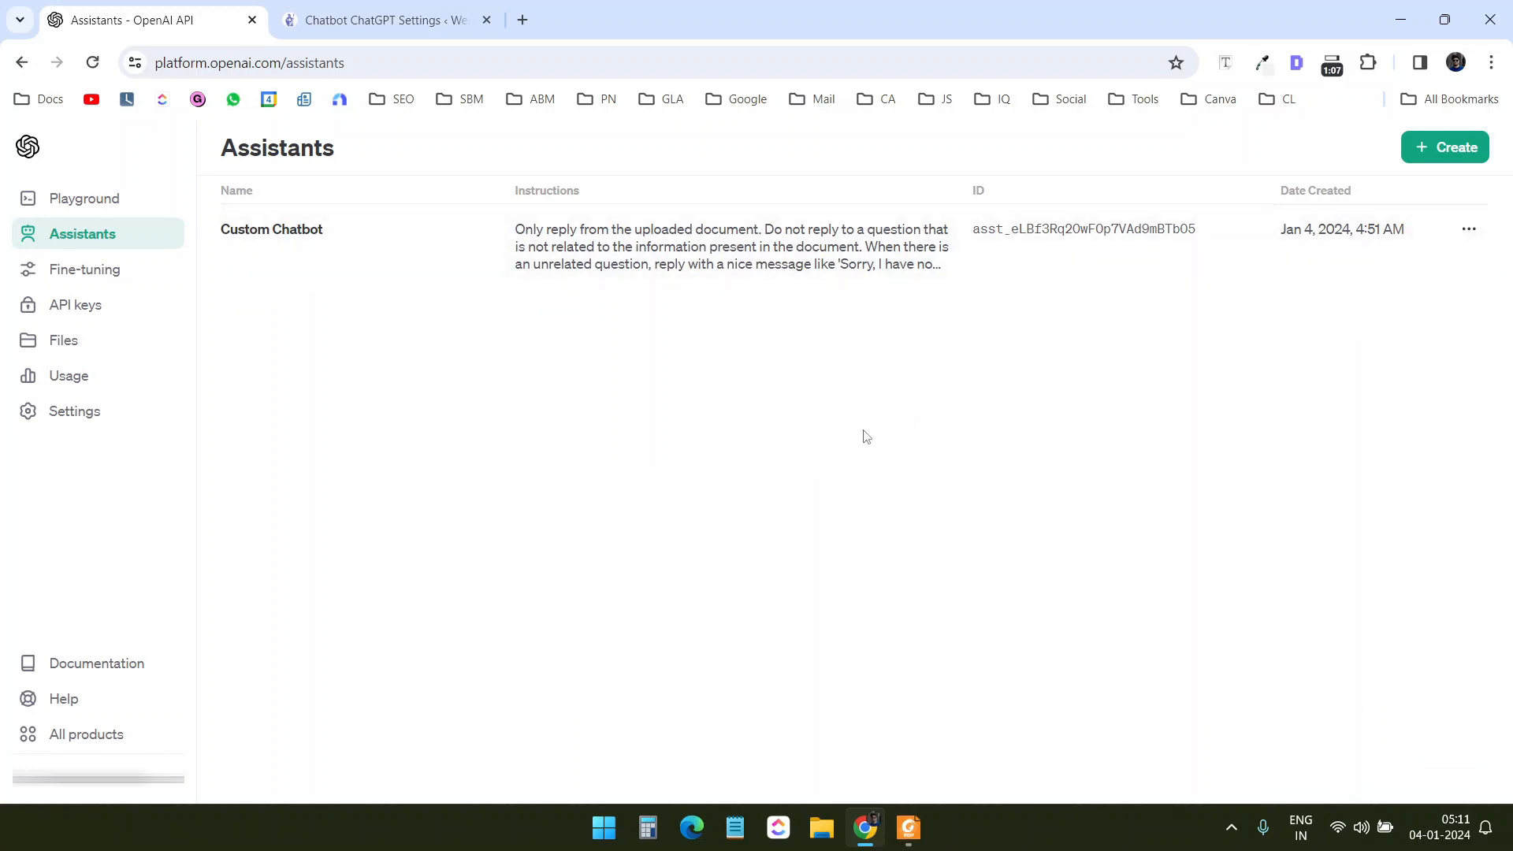
left_click(805, 247)
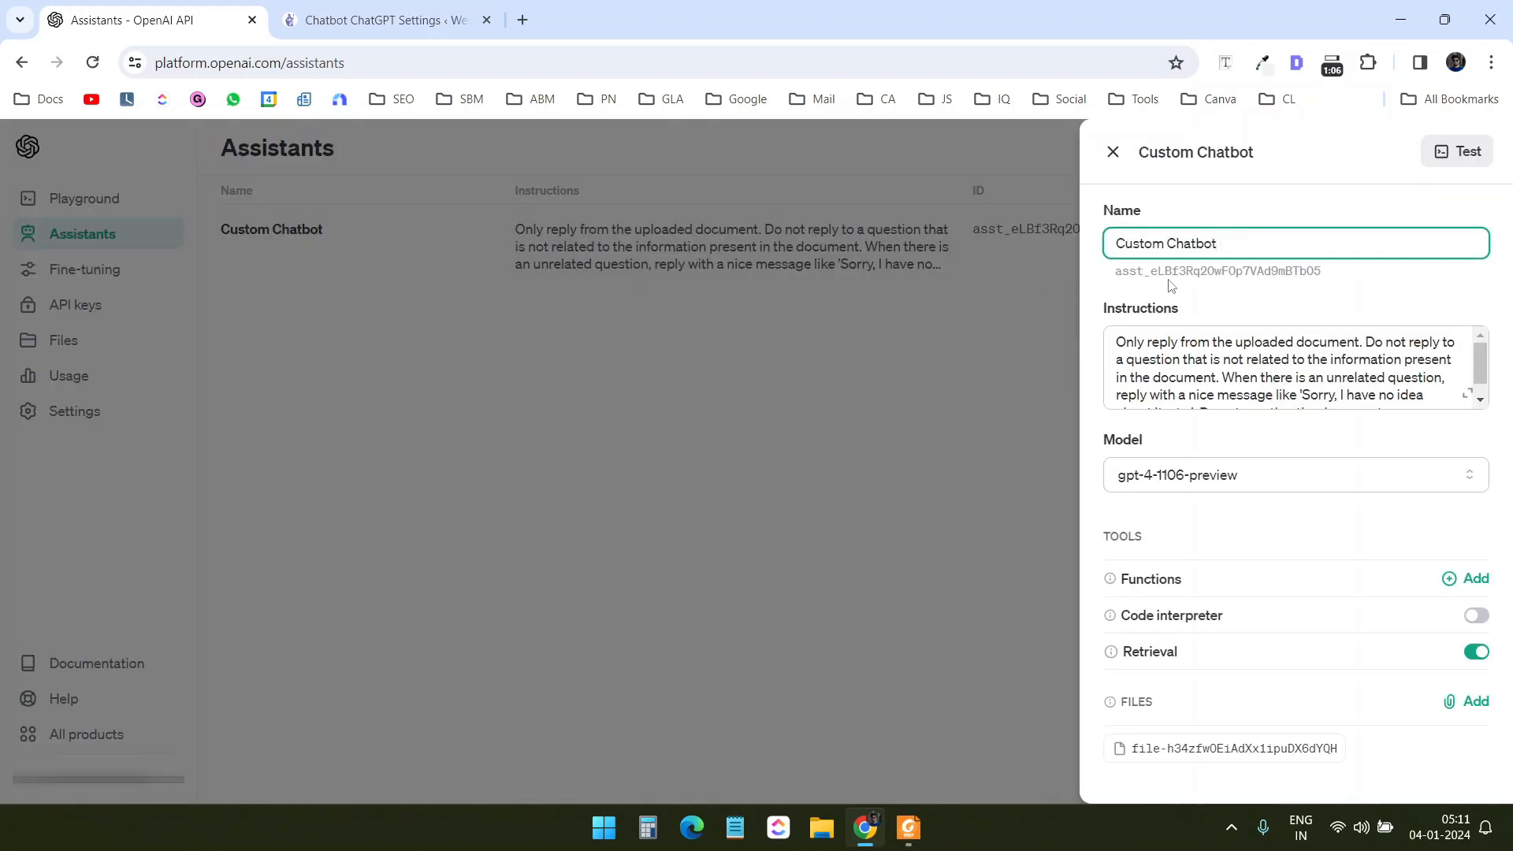
left_click_drag(1378, 277, 1113, 272)
key("ctrl+Tab")
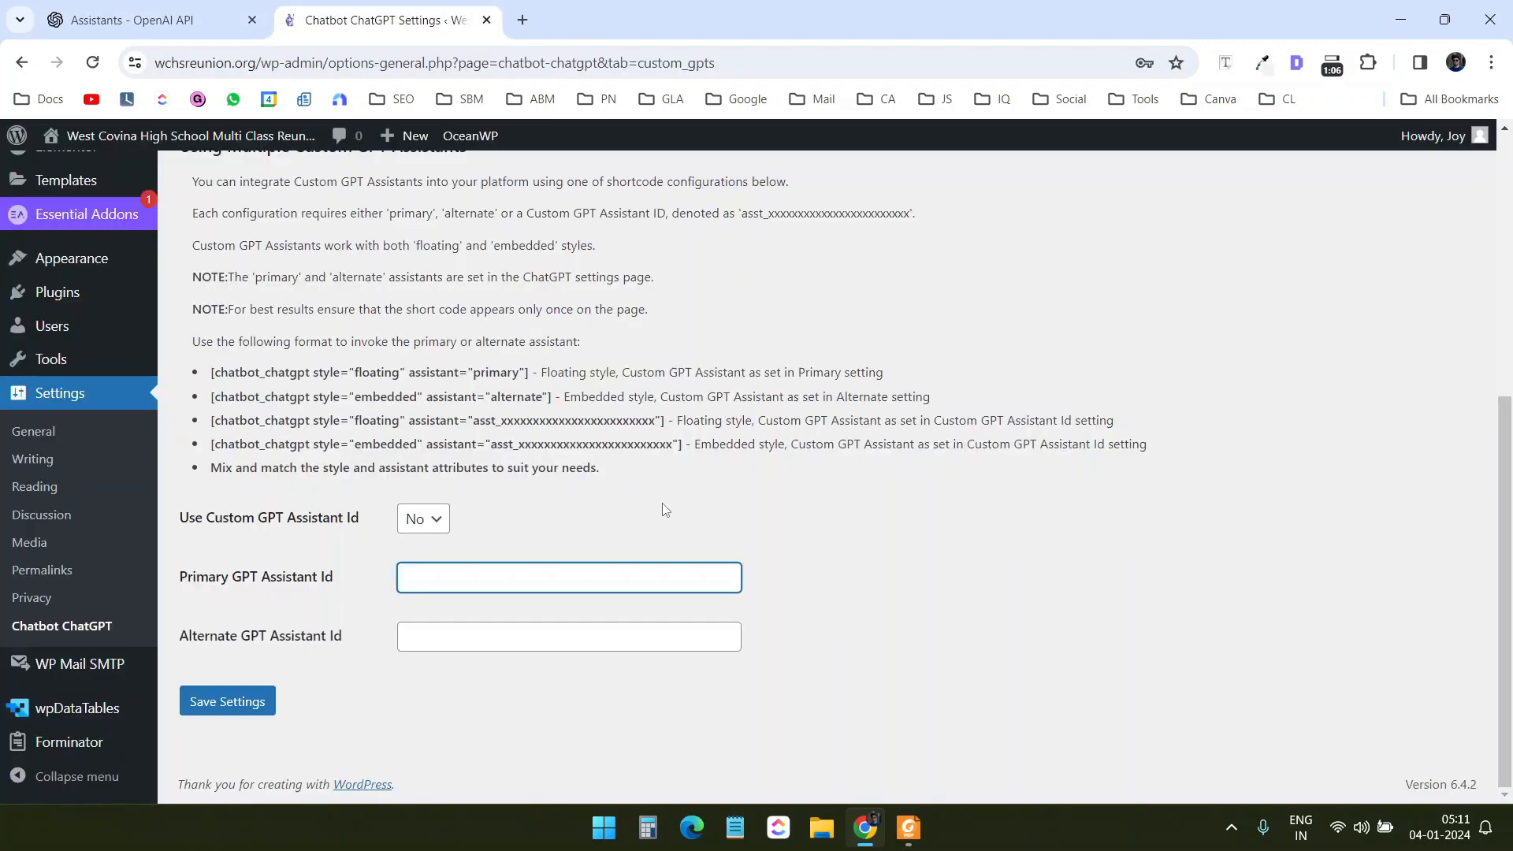
key("ctrl+v")
Set Use Custom GPT Assistant Id to Yes and save the custom GPT settings.
left_click(549, 507)
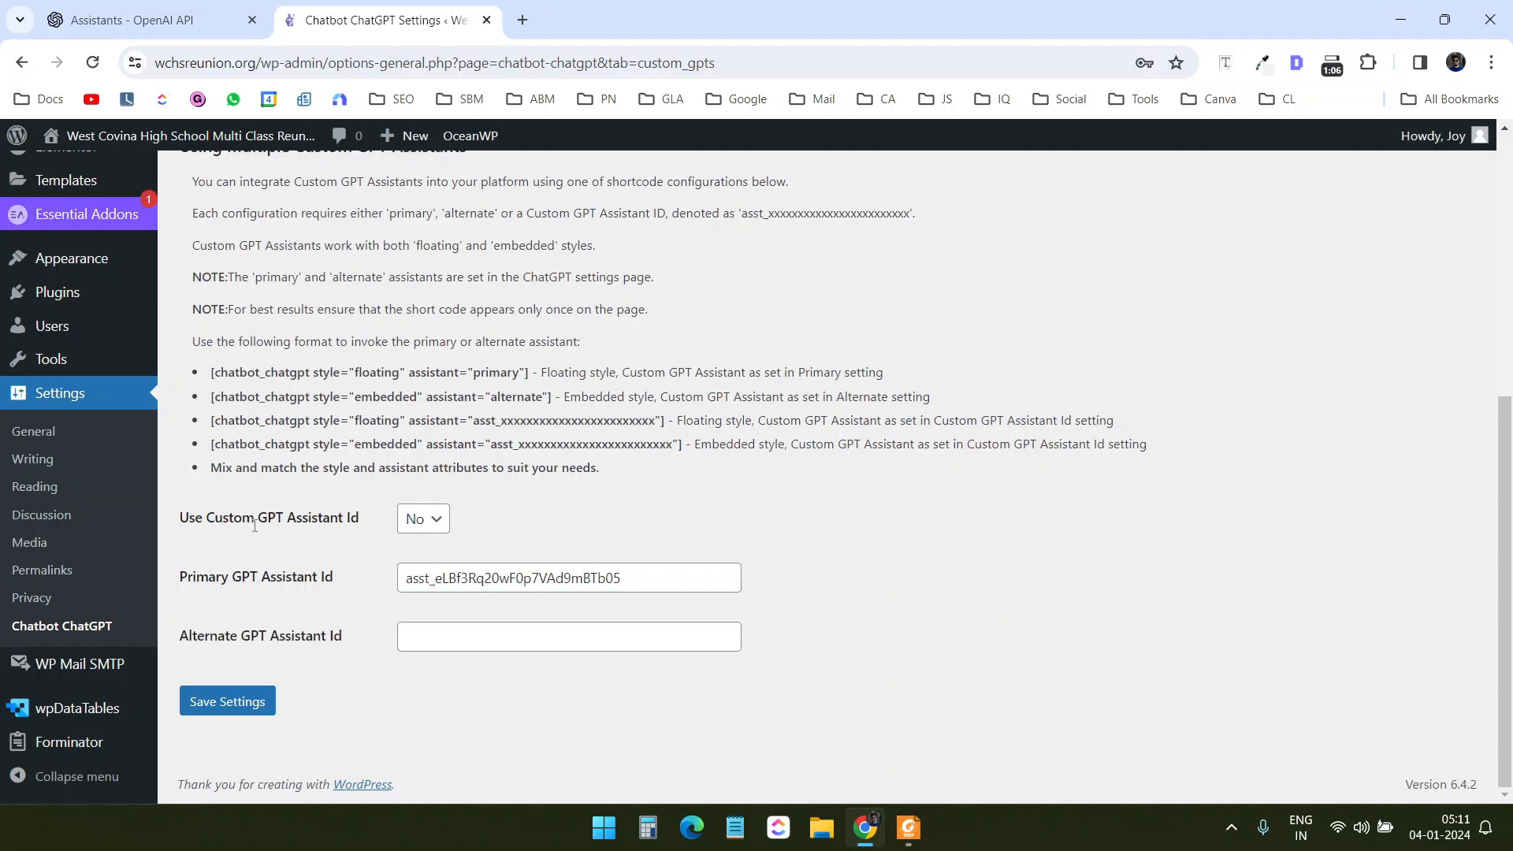
left_click(418, 519)
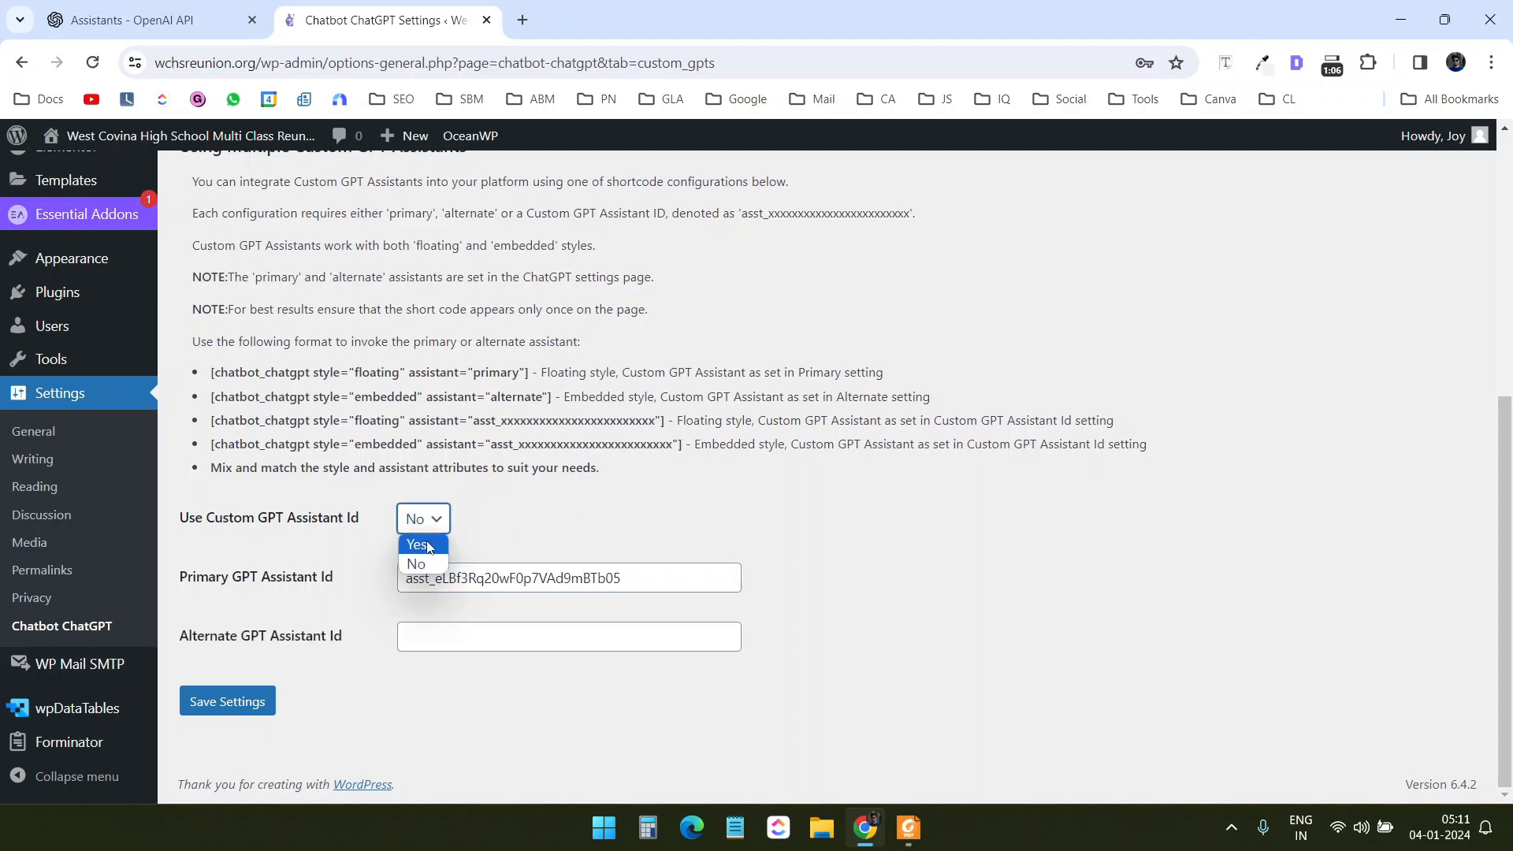
left_click(425, 547)
left_click(232, 700)
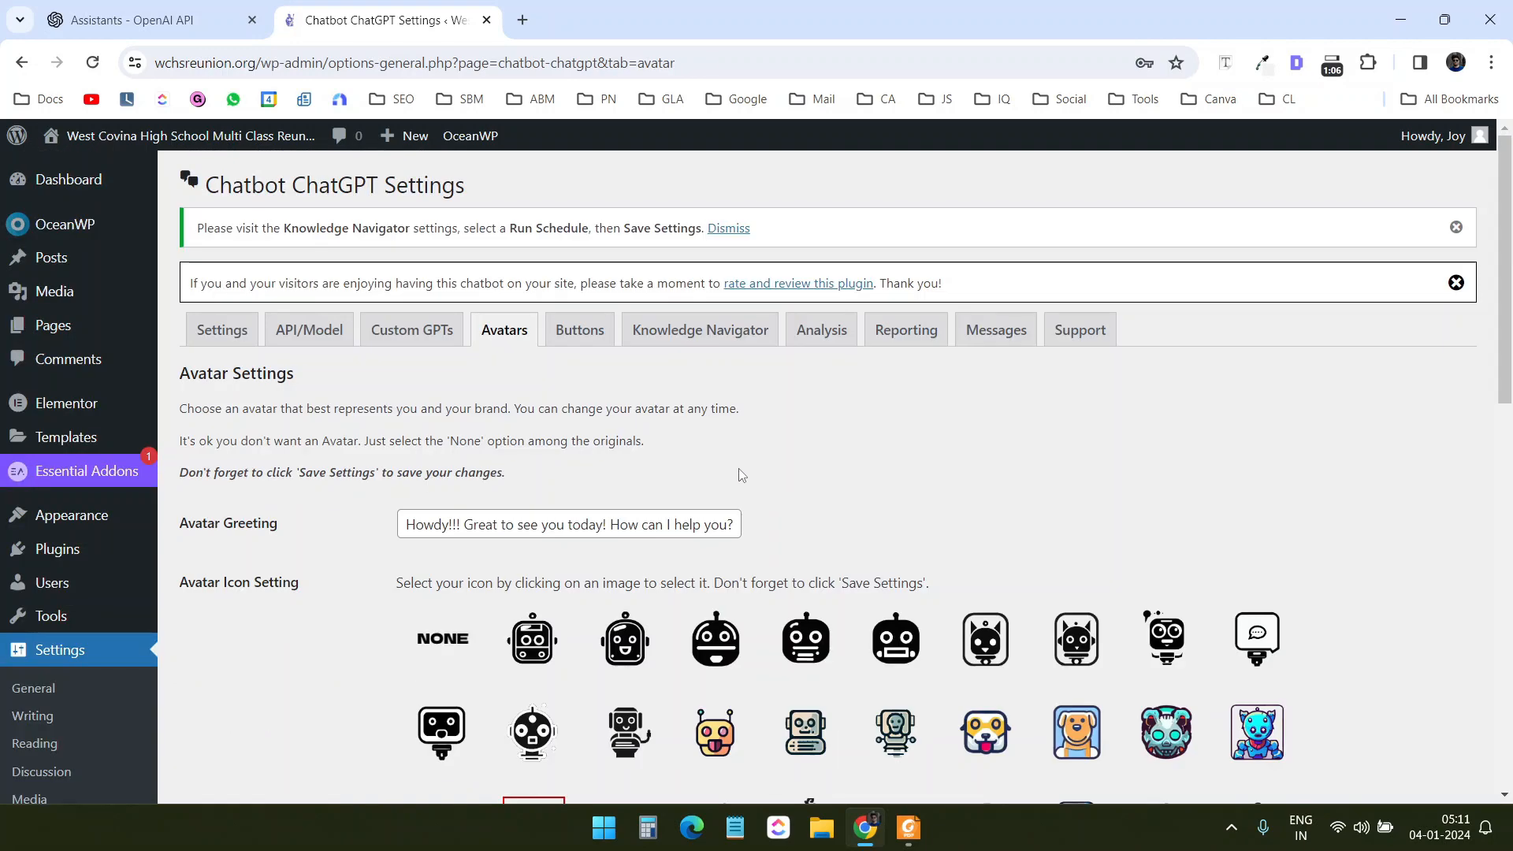
Look through the available avatar icons, and save the plugin's message settings with Suppress Attribution set to On.
scroll(741, 475, "down", 5)
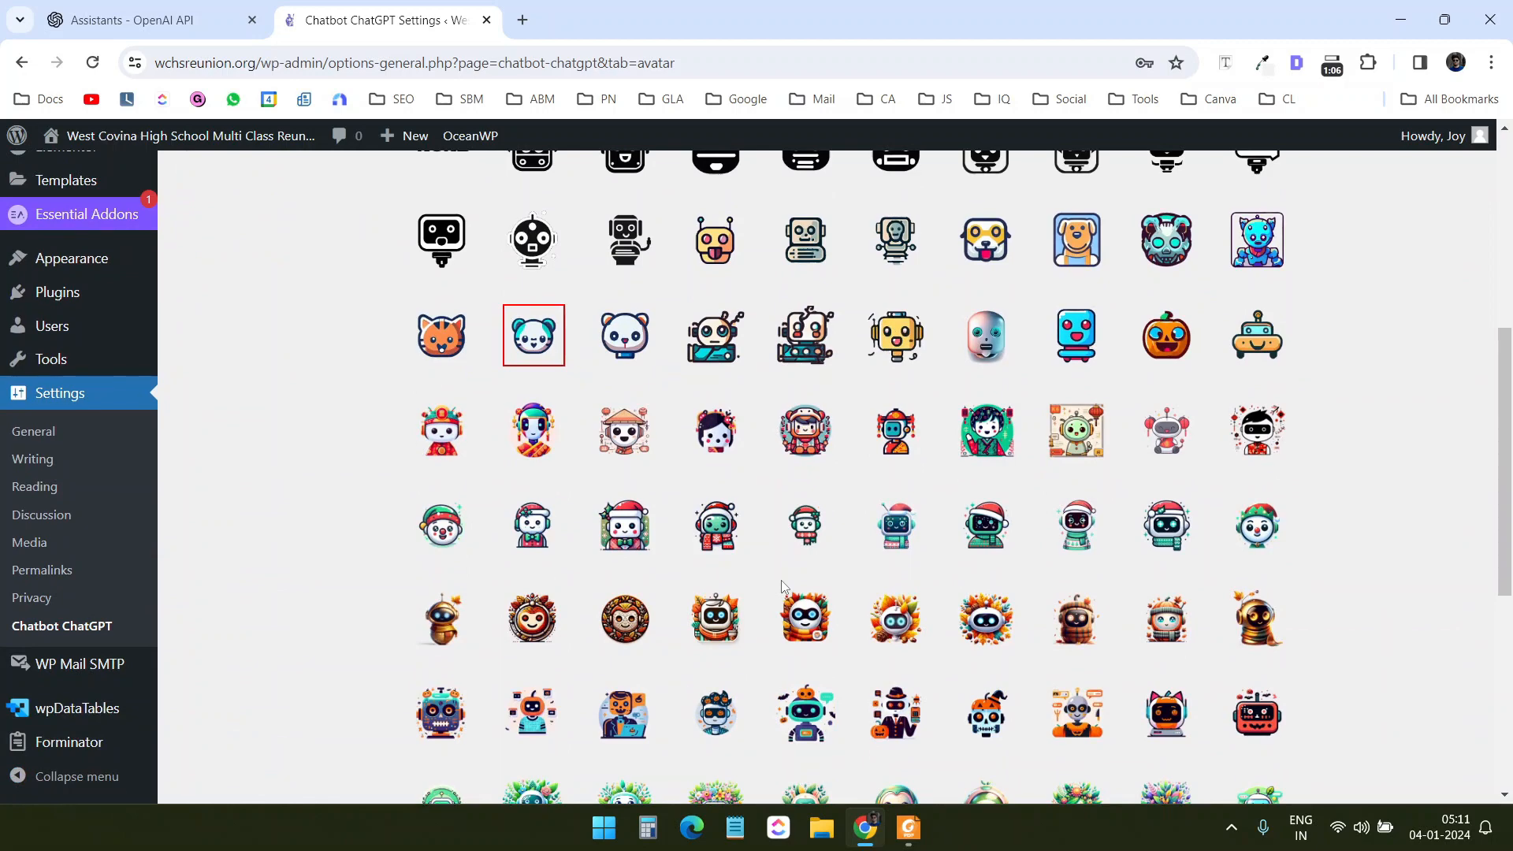
scroll(782, 587, "up", 5)
left_click(996, 330)
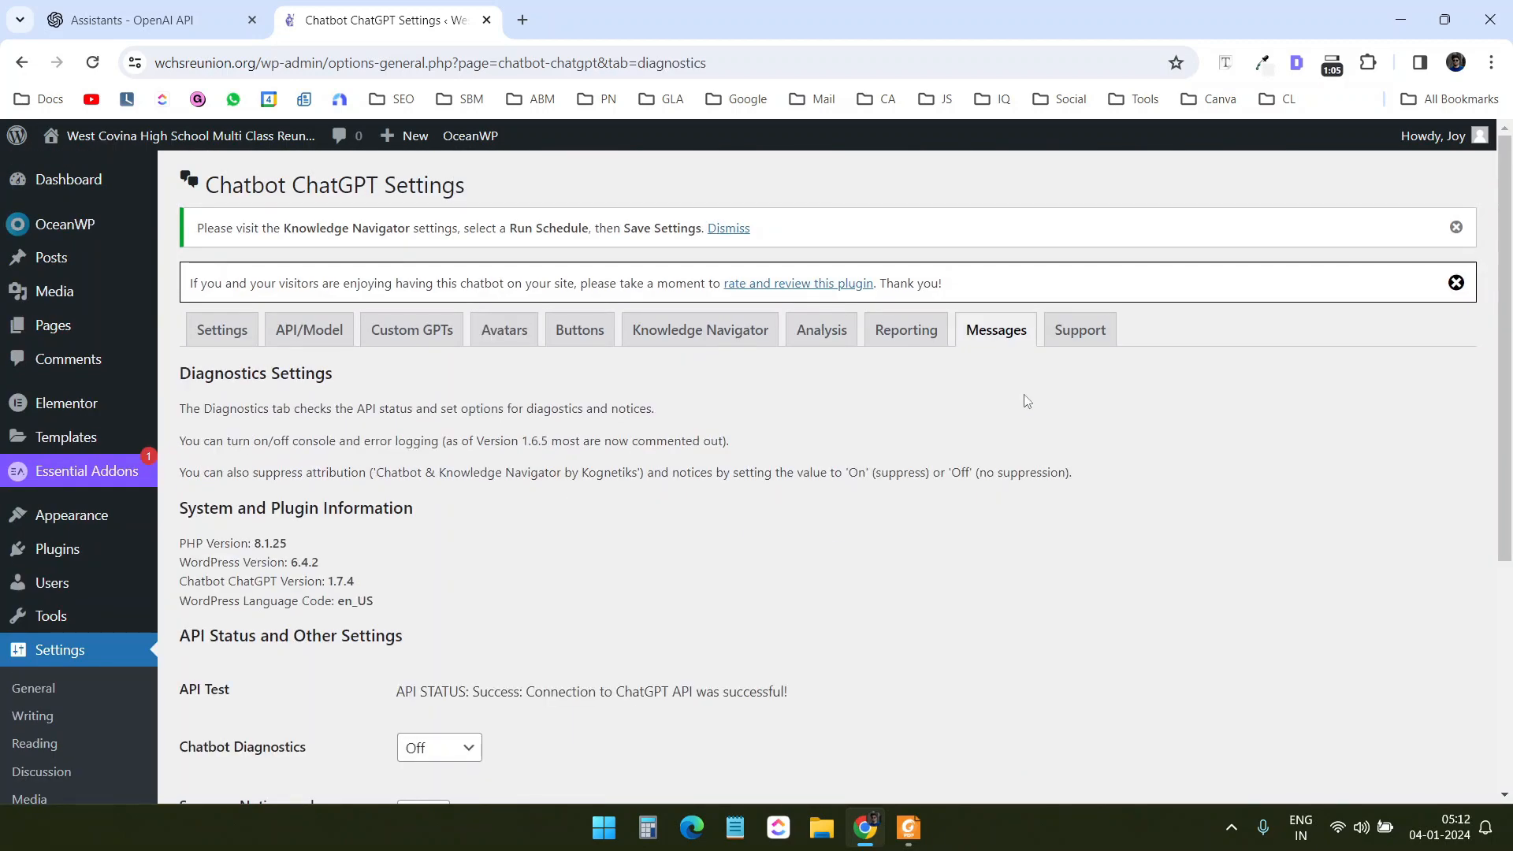
scroll(1025, 472, "down", 1)
scroll(1026, 500, "down", 4)
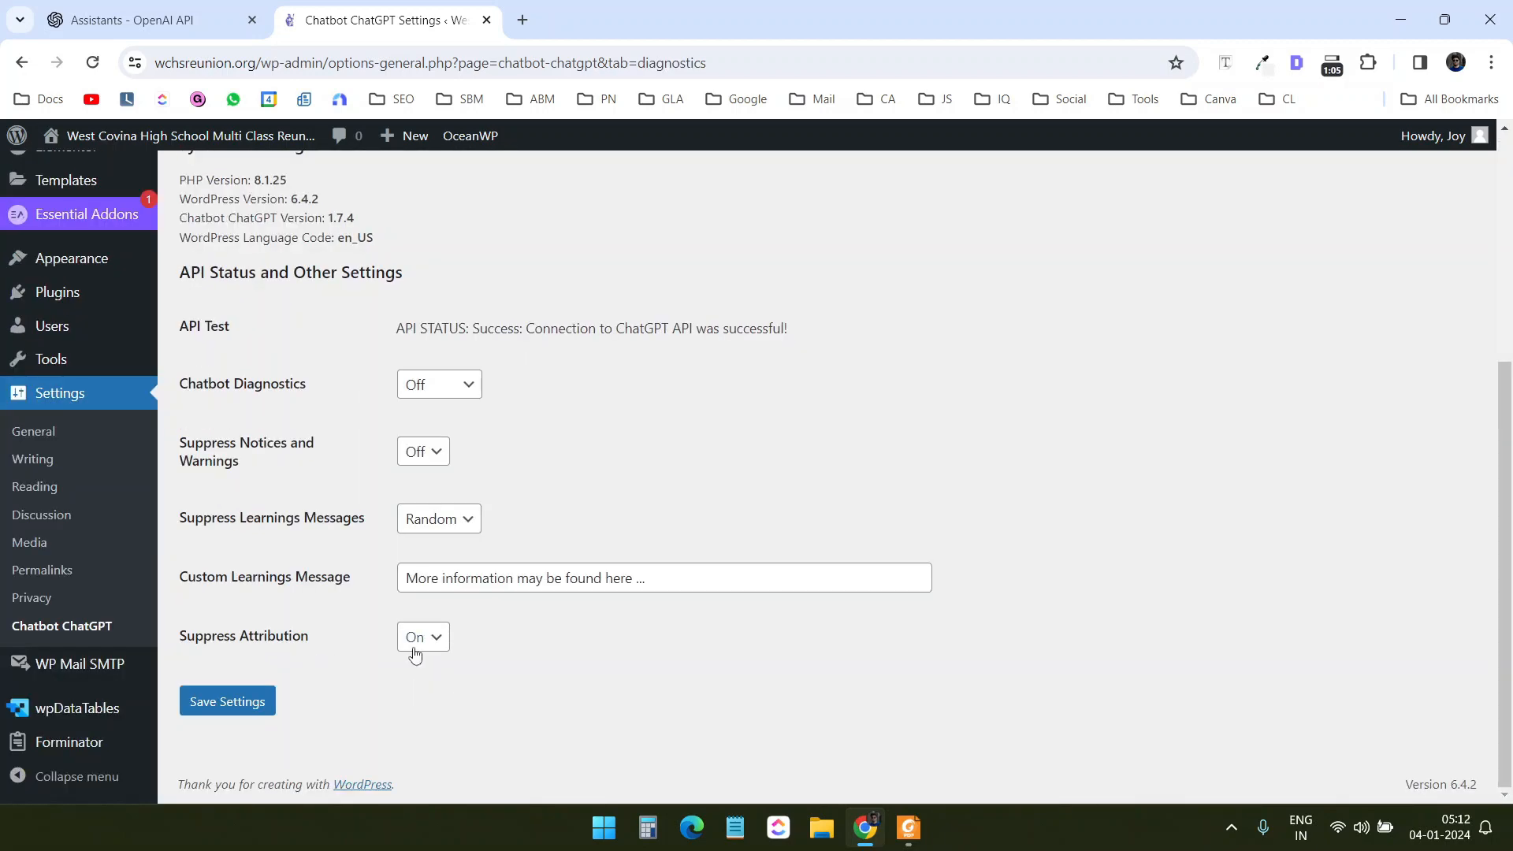
left_click(415, 642)
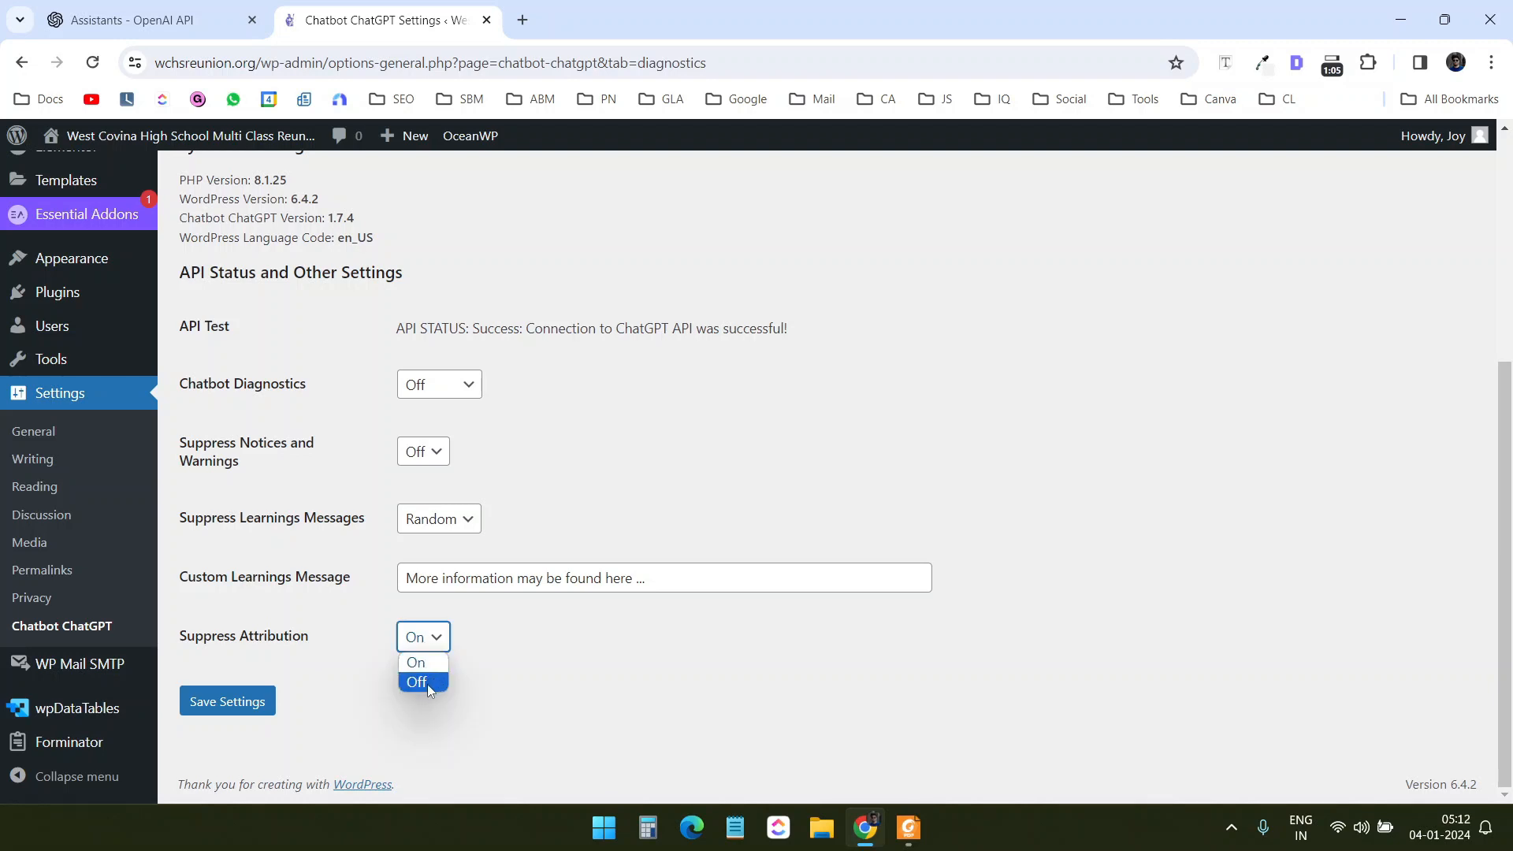
left_click(234, 709)
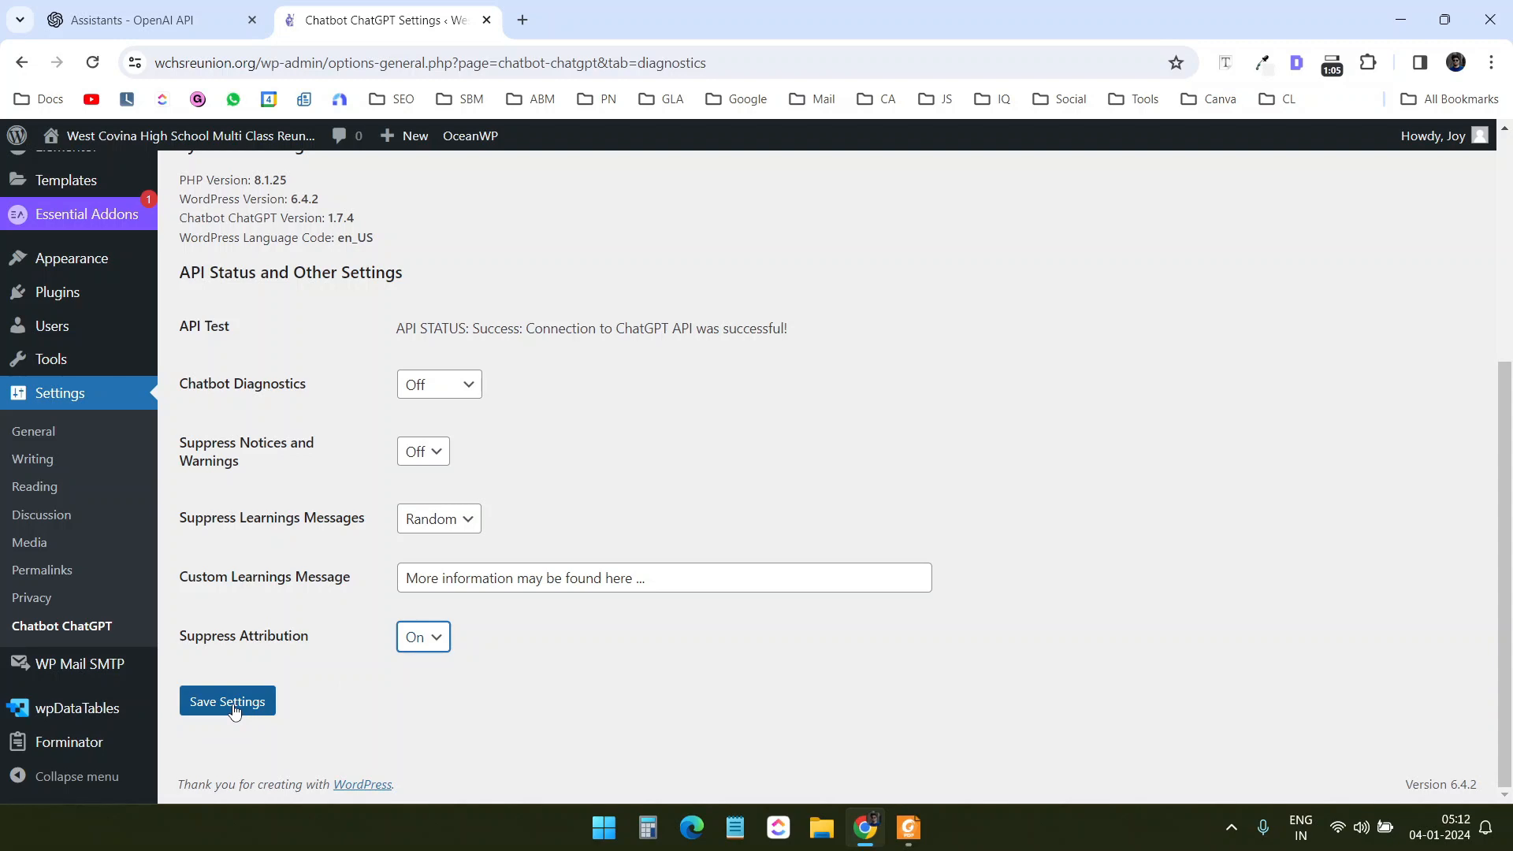
left_click(234, 709)
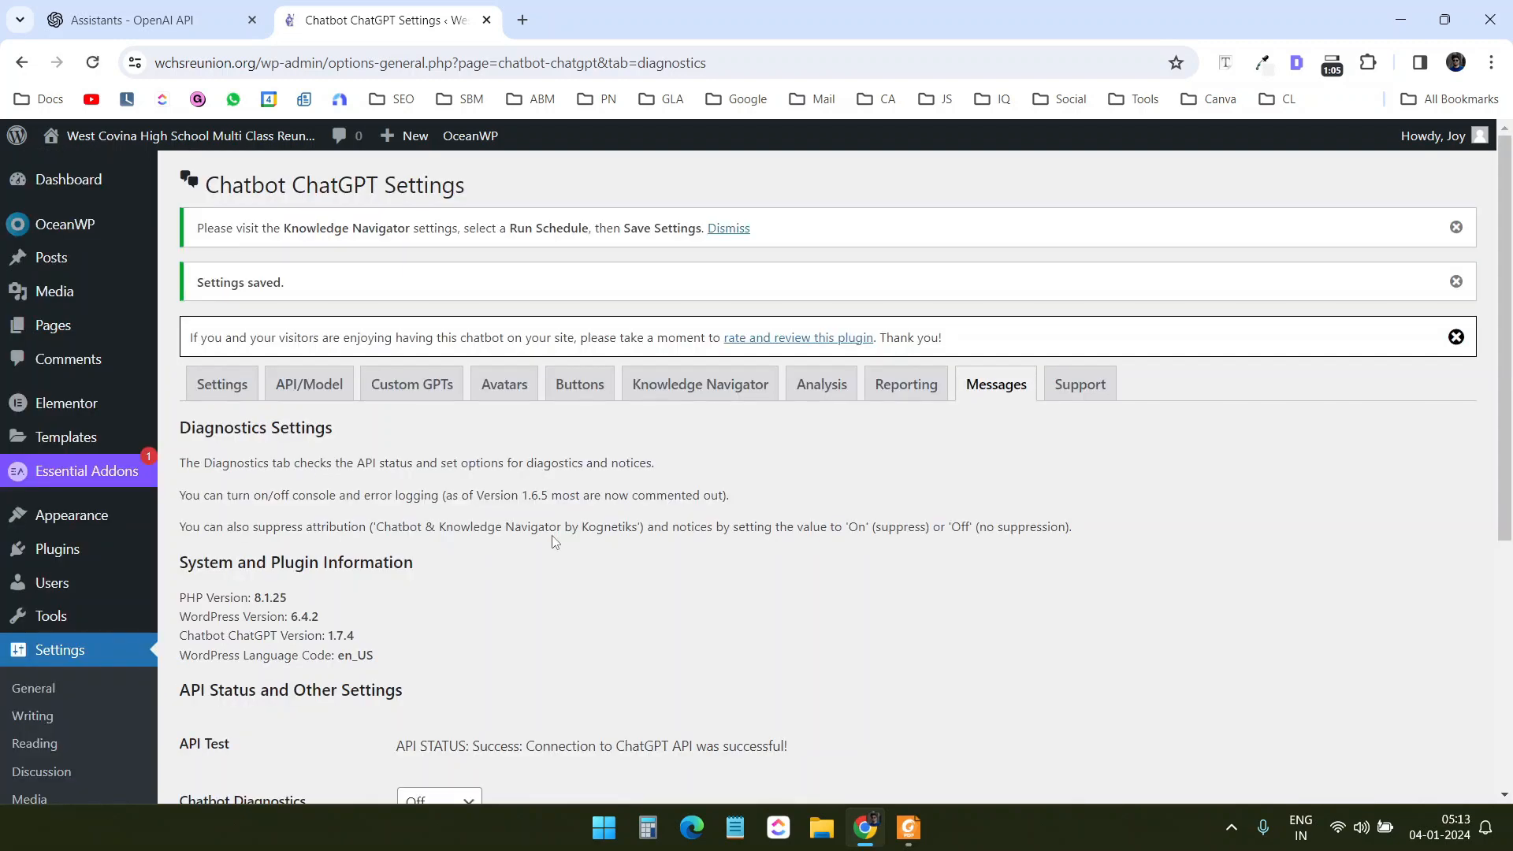
Copy the floating-style shortcode that takes a specific assistant ID from the Custom GPTs instructions.
left_click(437, 383)
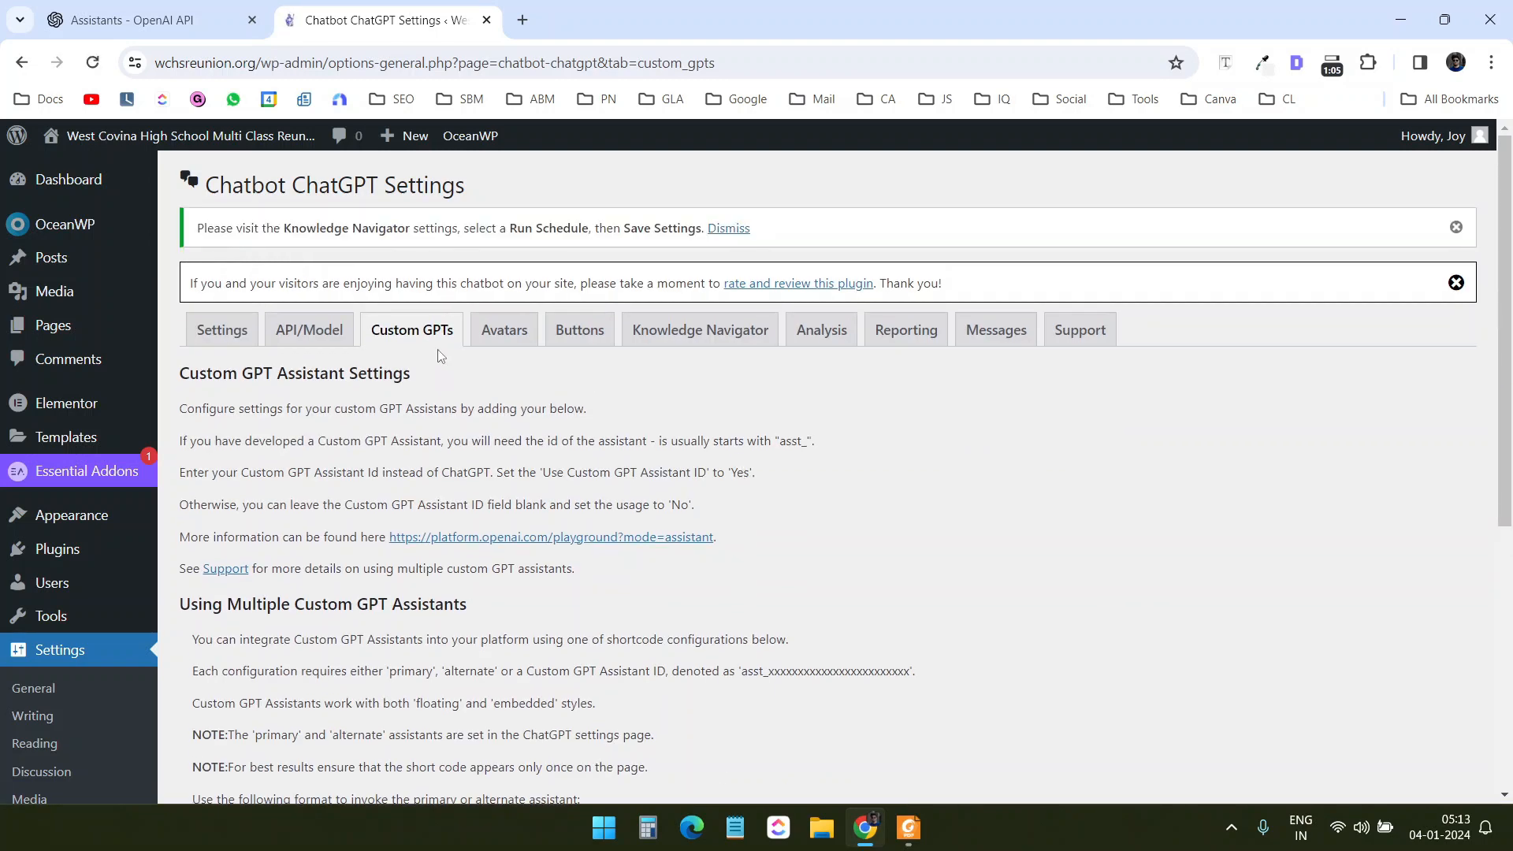
scroll(811, 483, "down", 6)
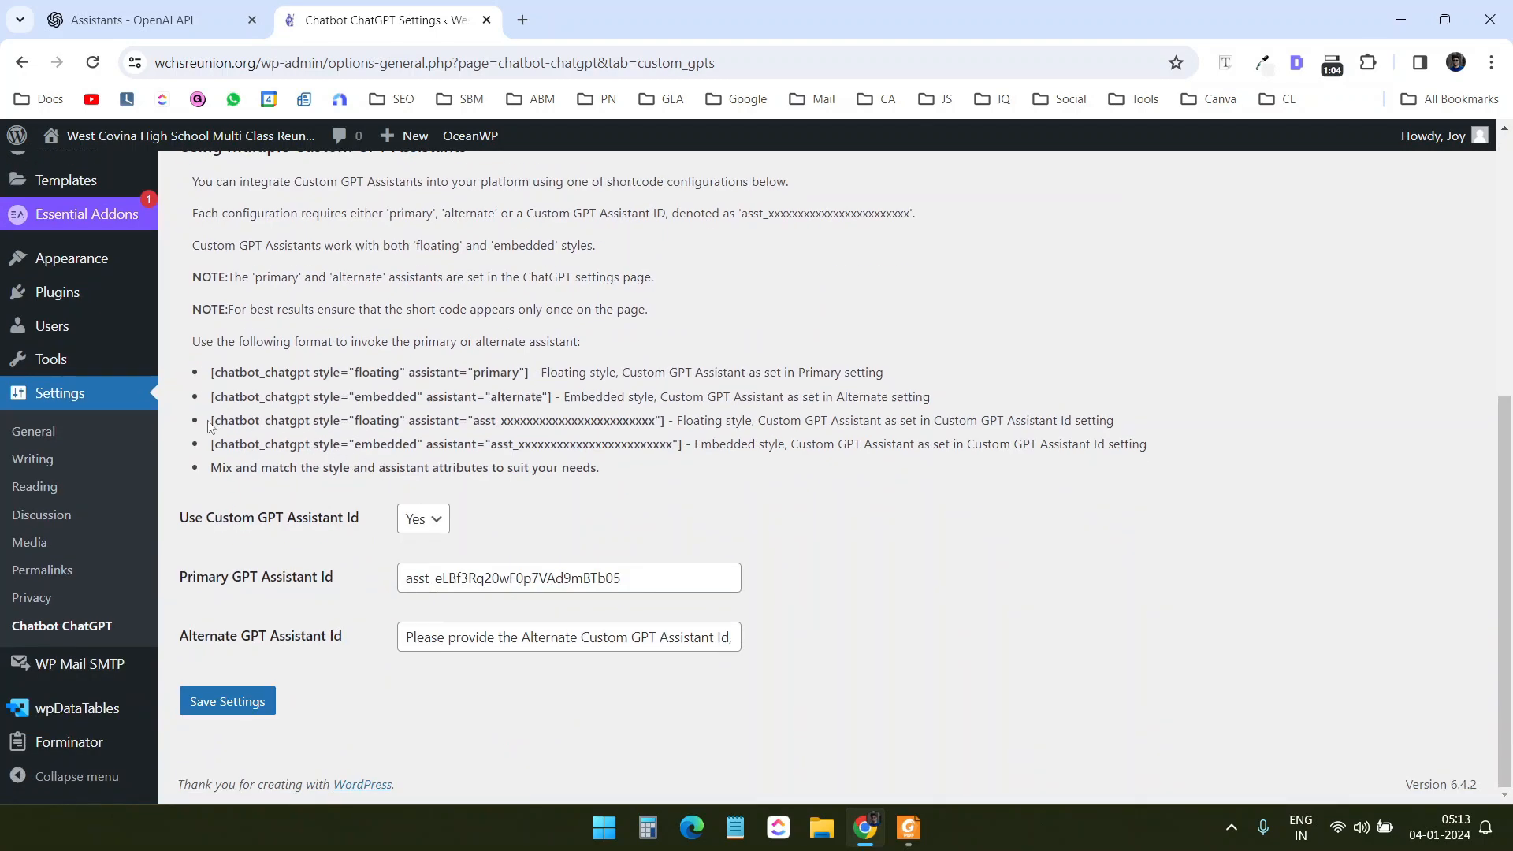
left_click_drag(211, 421, 664, 422)
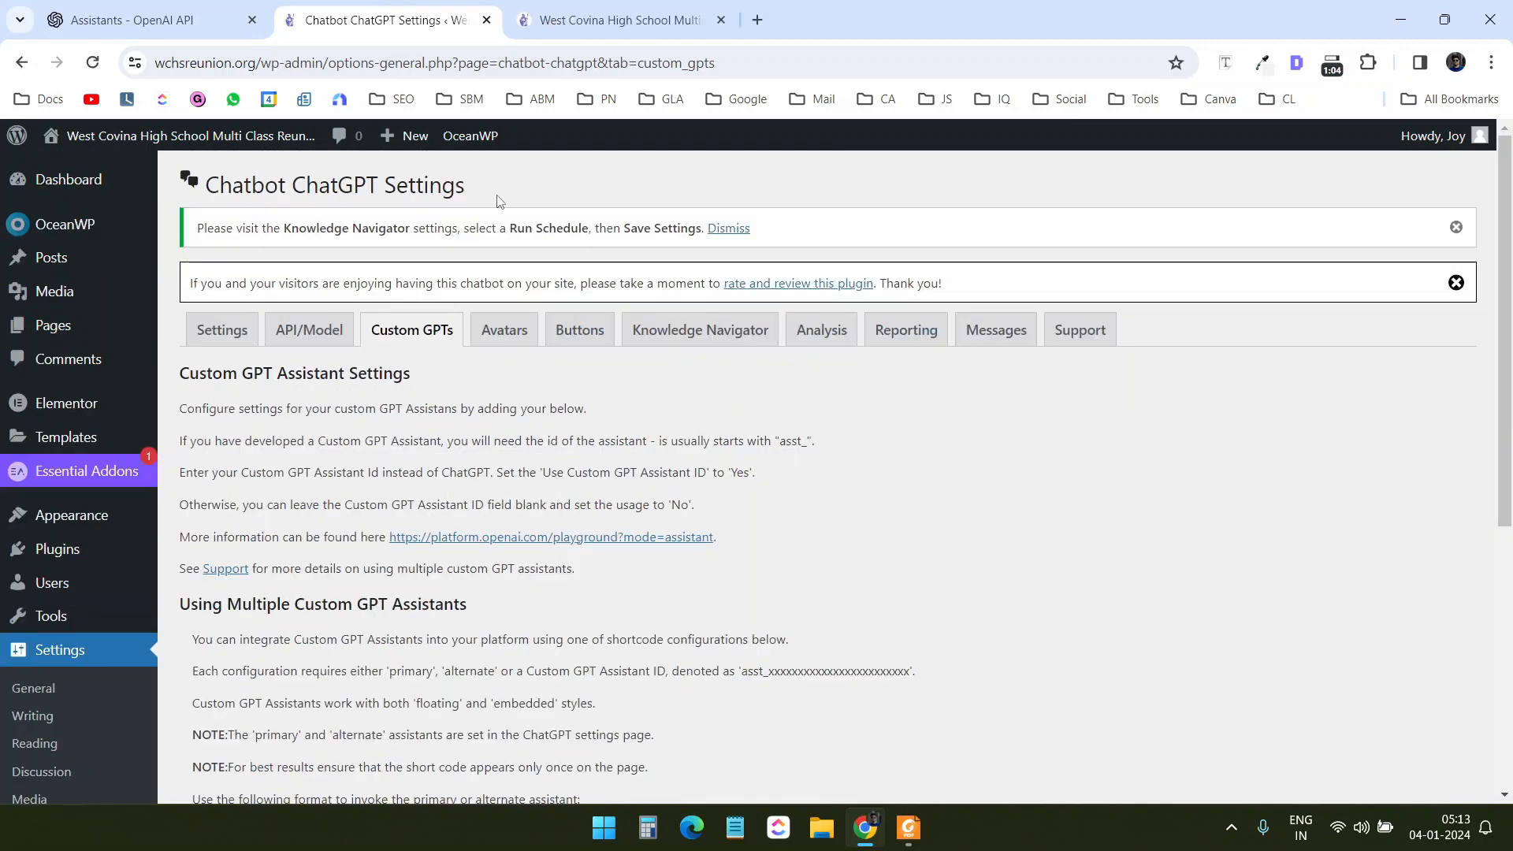
Open the site's home page for editing in Elementor and close the Navigator.
left_click(590, 9)
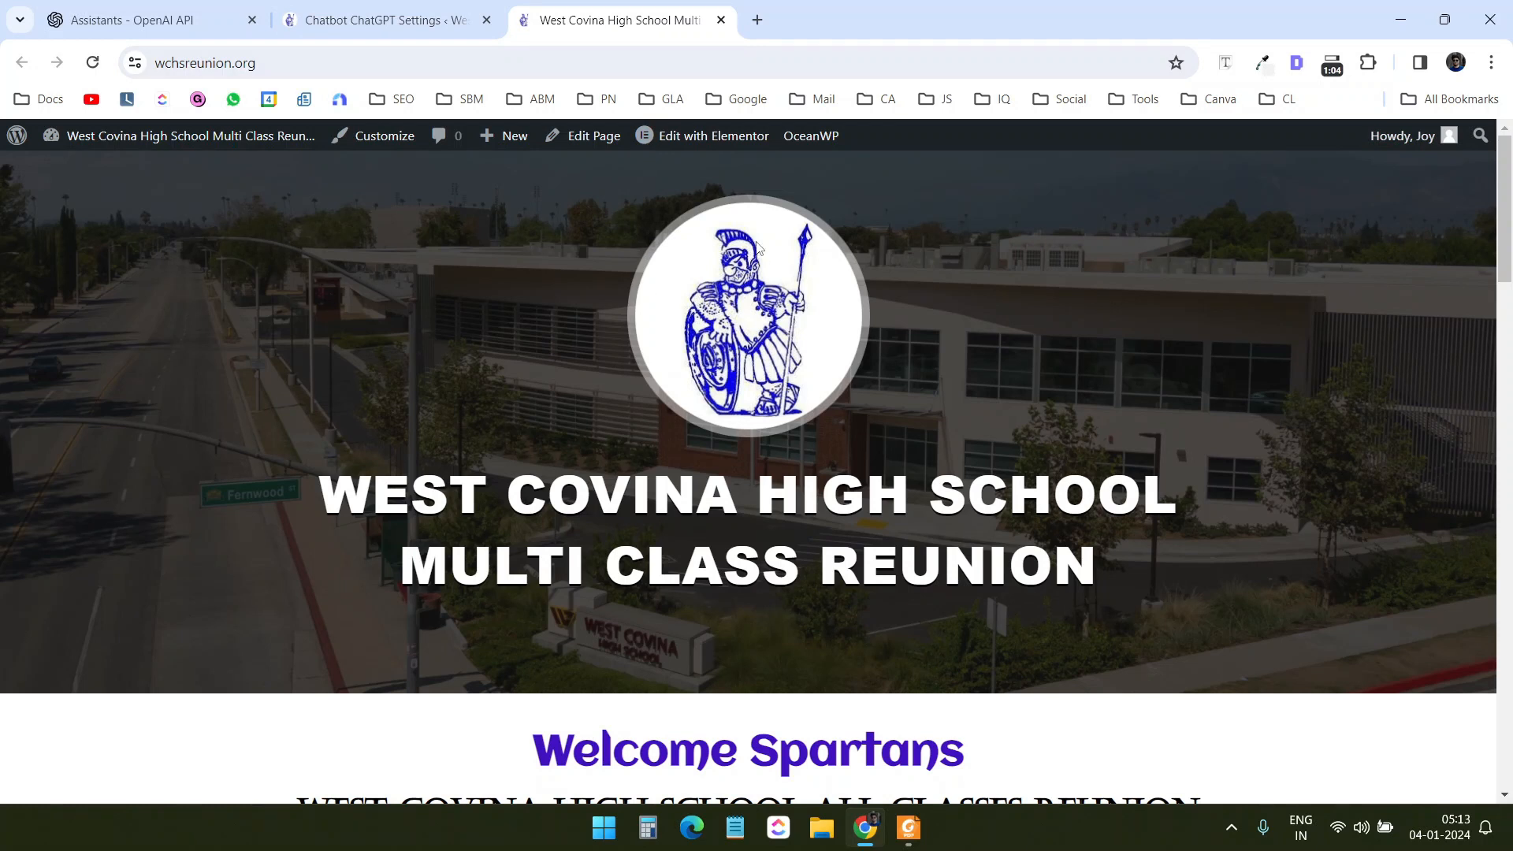
mouse_move(705, 137)
left_click(703, 184)
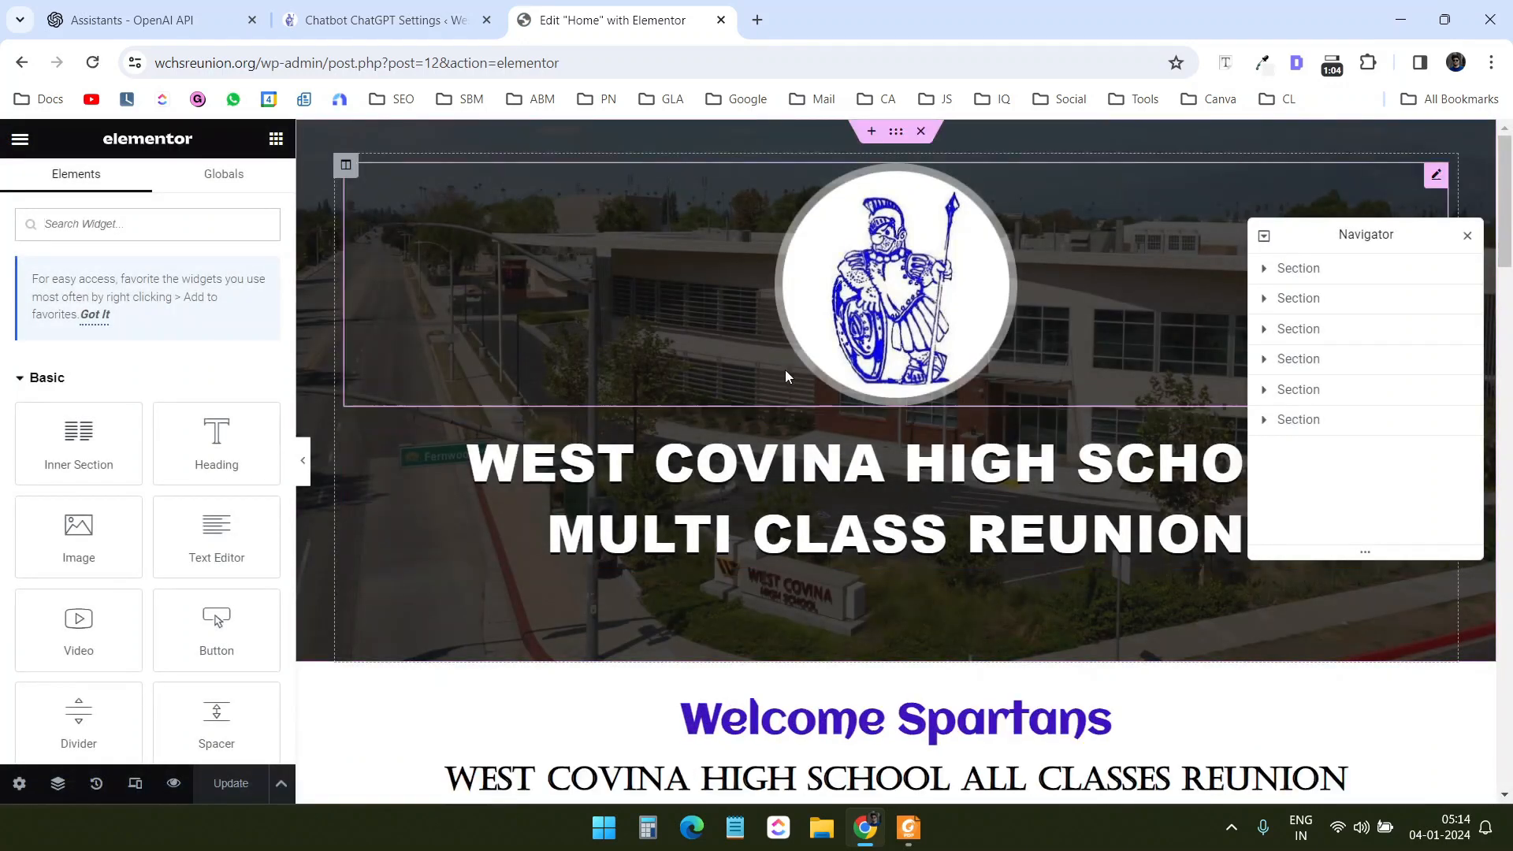
scroll(890, 412, "down", 15)
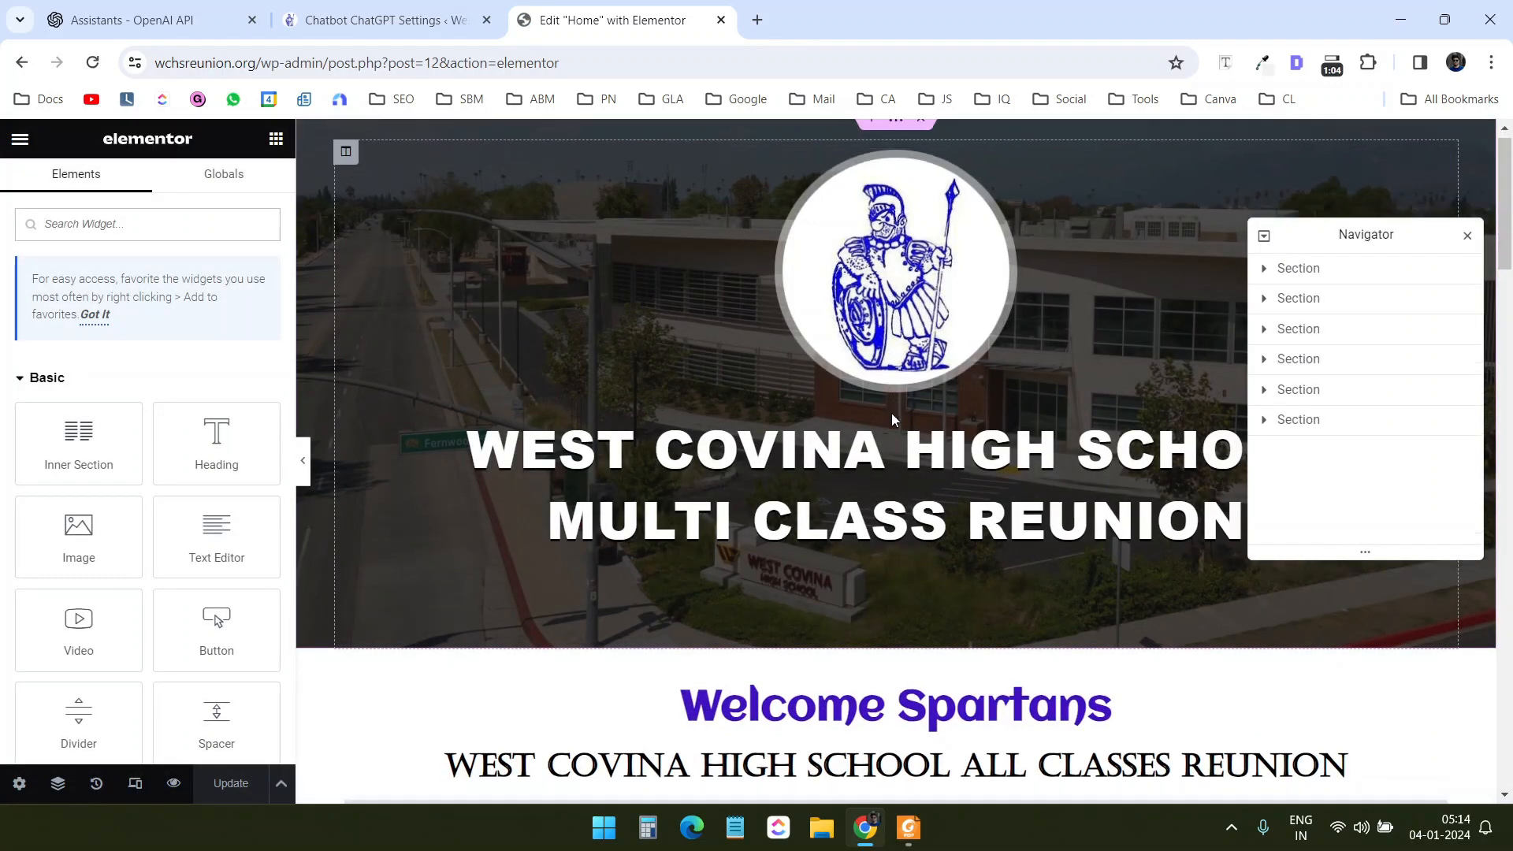
scroll(896, 426, "down", 6)
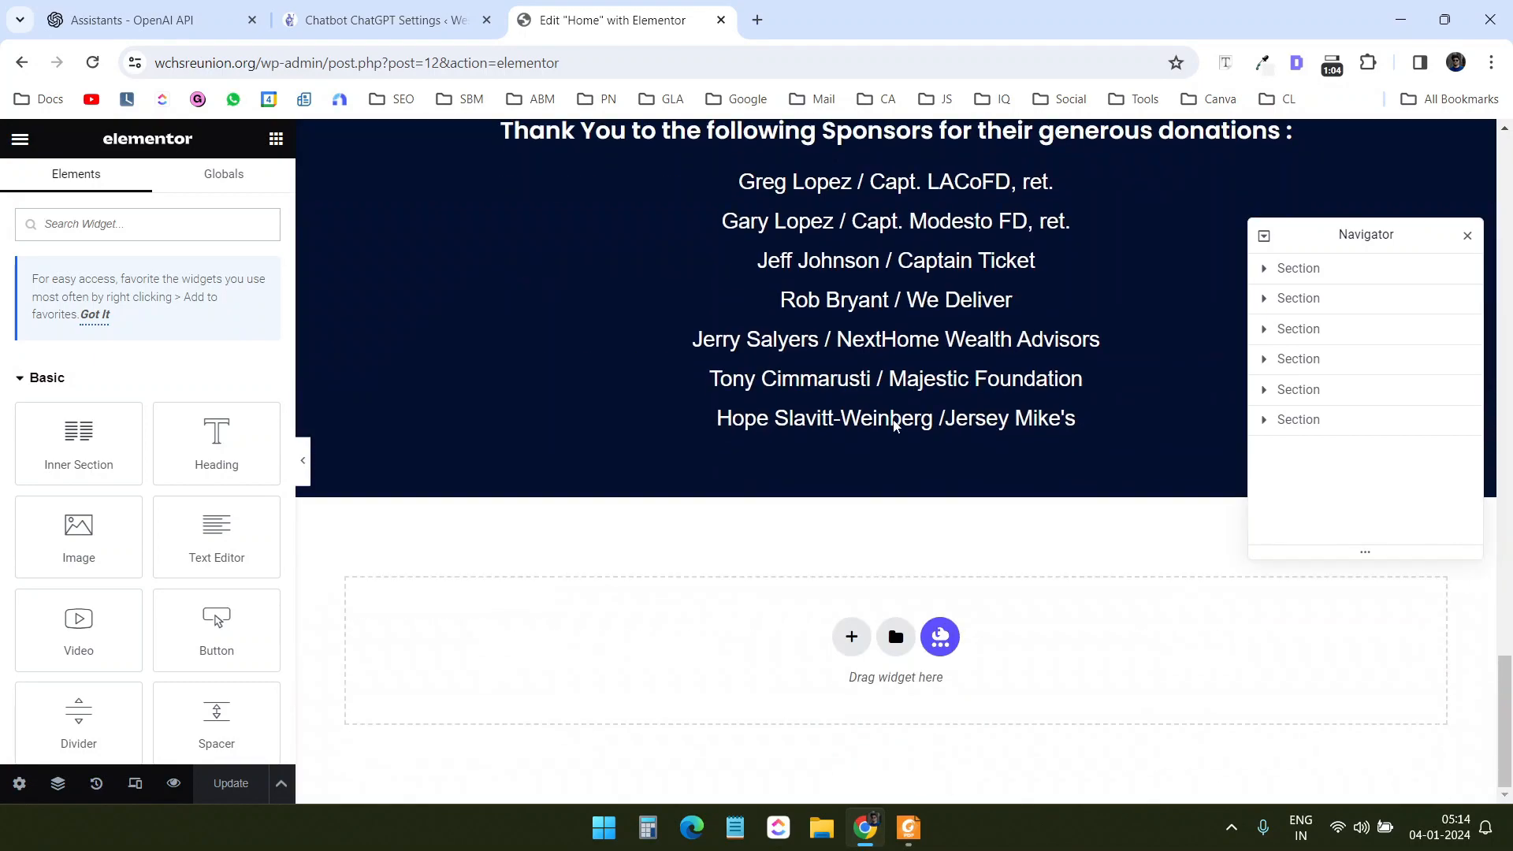
scroll(866, 425, "up", 10)
left_click(1468, 238)
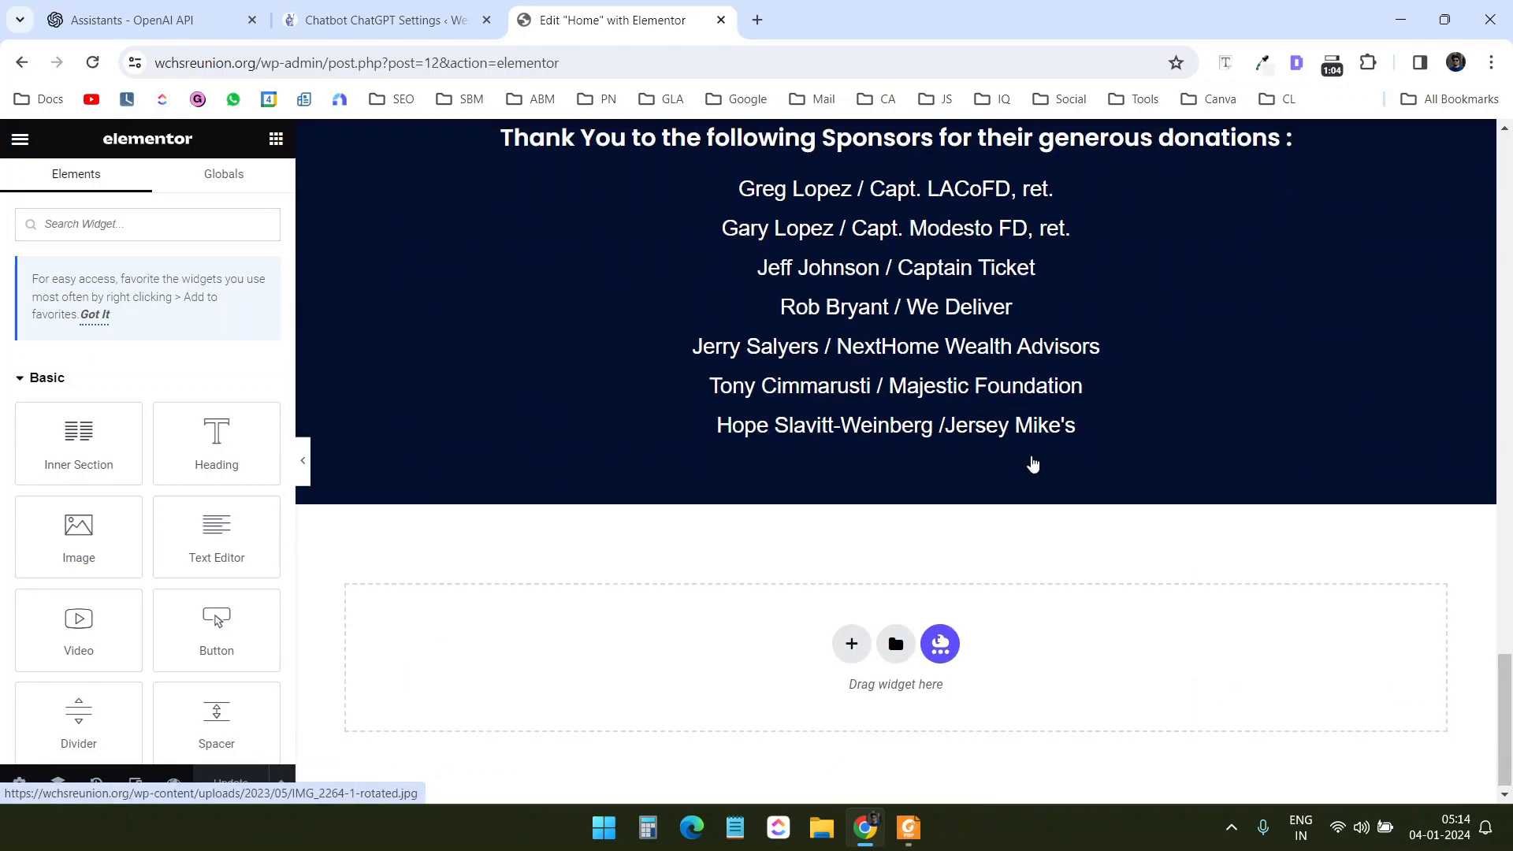
Add an empty single-column section at the end of the home page, below the sponsors list.
scroll(953, 600, "down", 5)
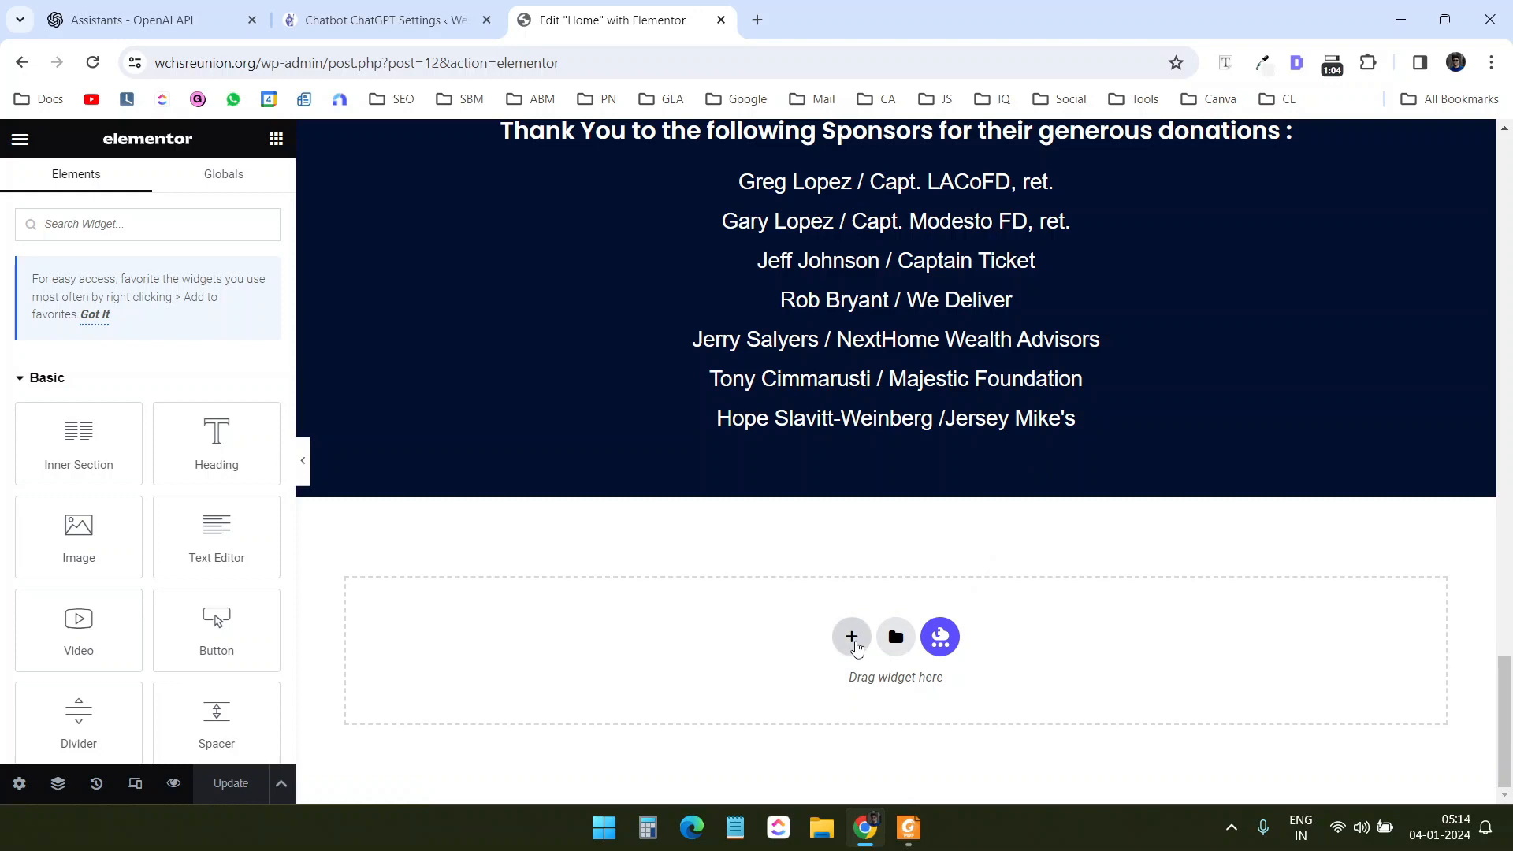
left_click(850, 637)
left_click(616, 696)
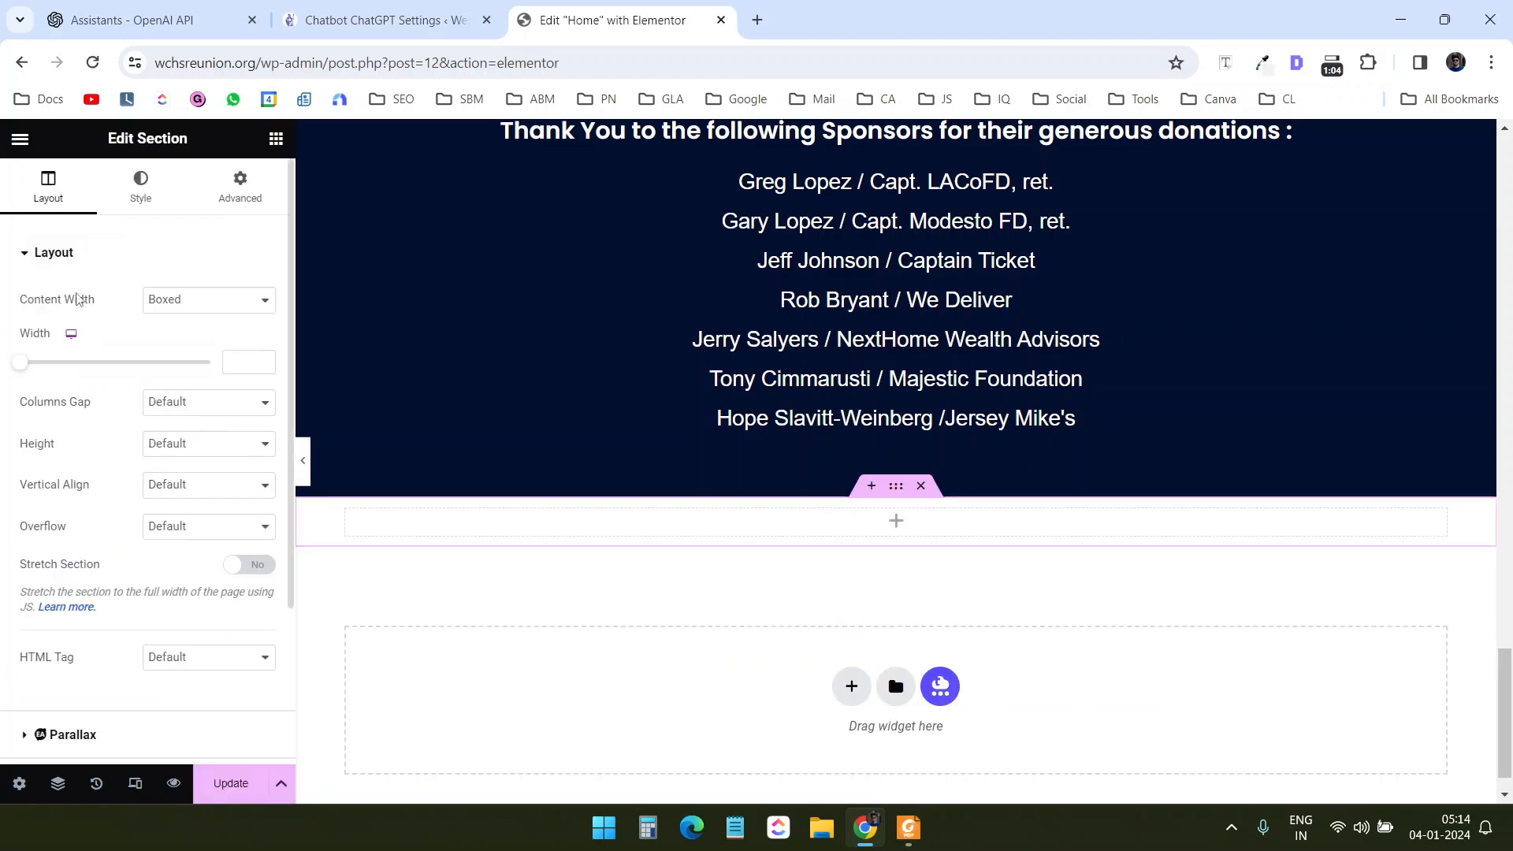
Add a Shortcode widget below the new empty section and paste the copied floating-style chatbot shortcode into it.
left_click(276, 139)
left_click(106, 224)
type("short")
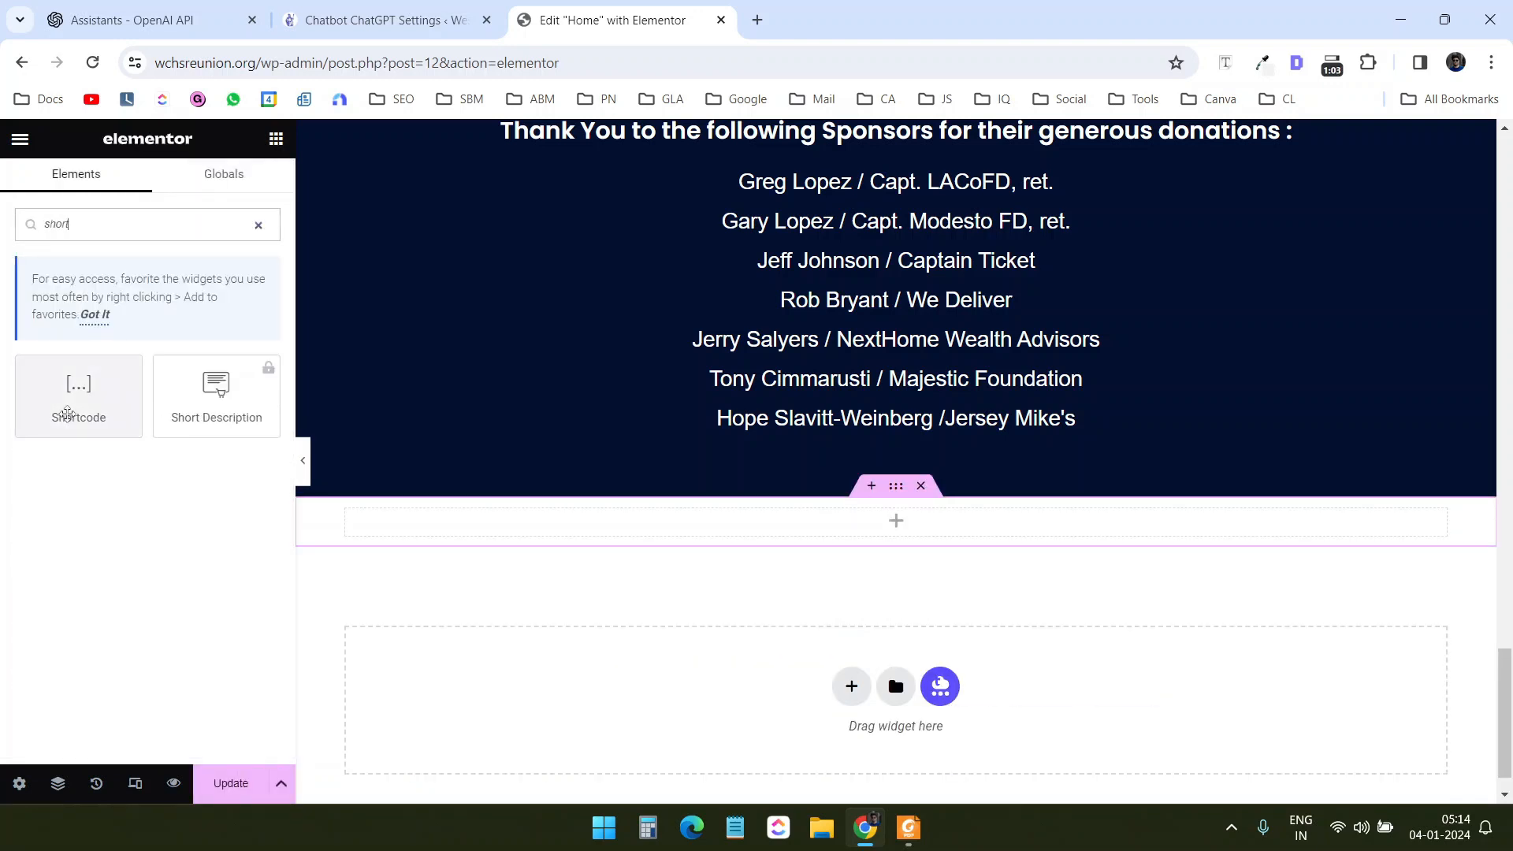
left_click_drag(79, 394, 783, 693)
left_click(221, 365)
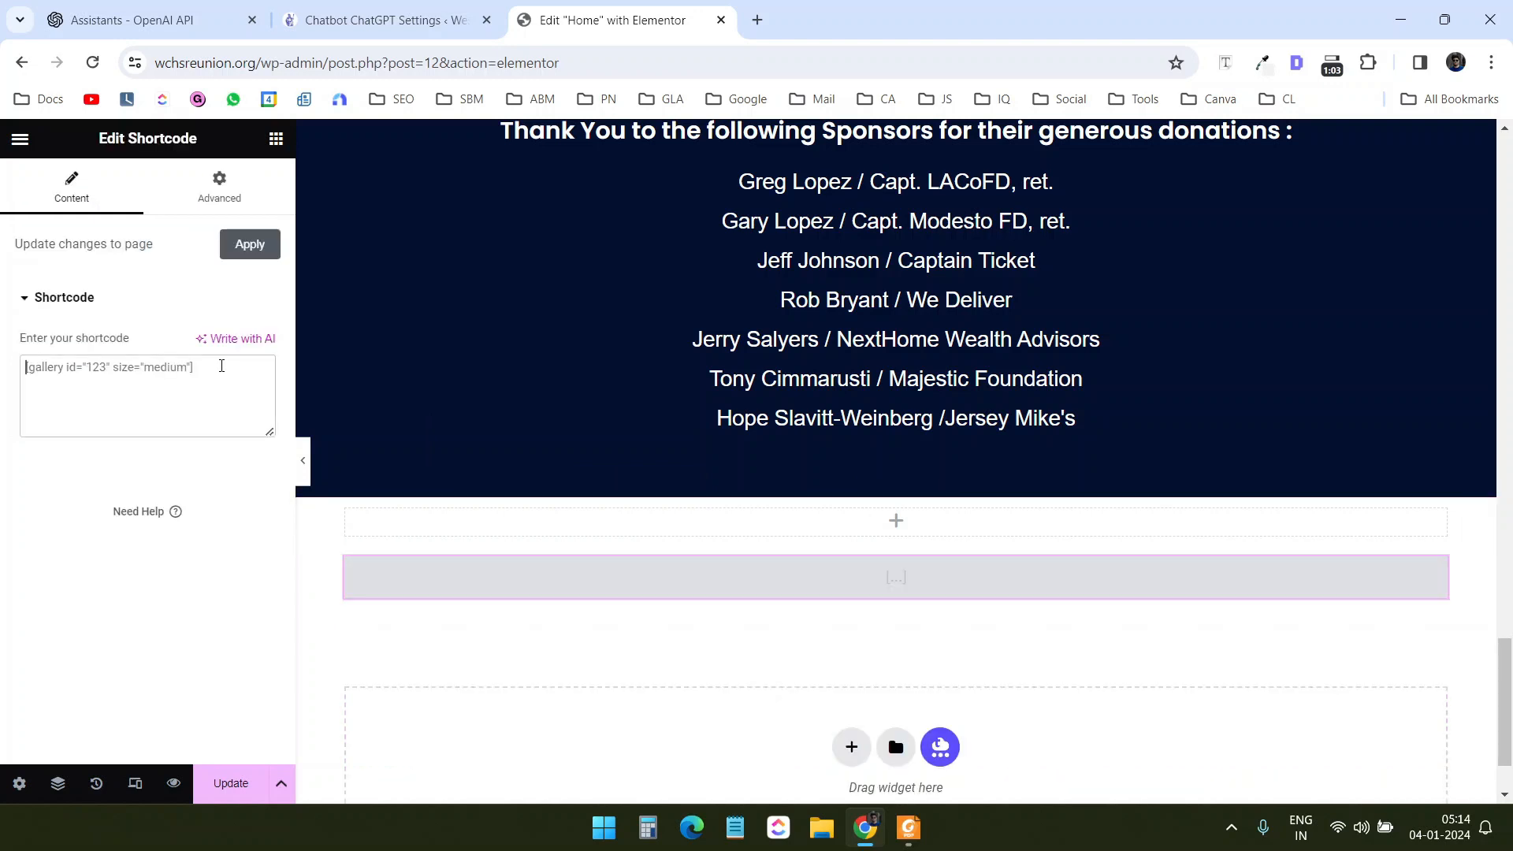
type("[chatbot_chatgpt style=\"floating\" assistant=\"asst_xxxxxxxxxxxxxxxxxxxxxxxx\"]")
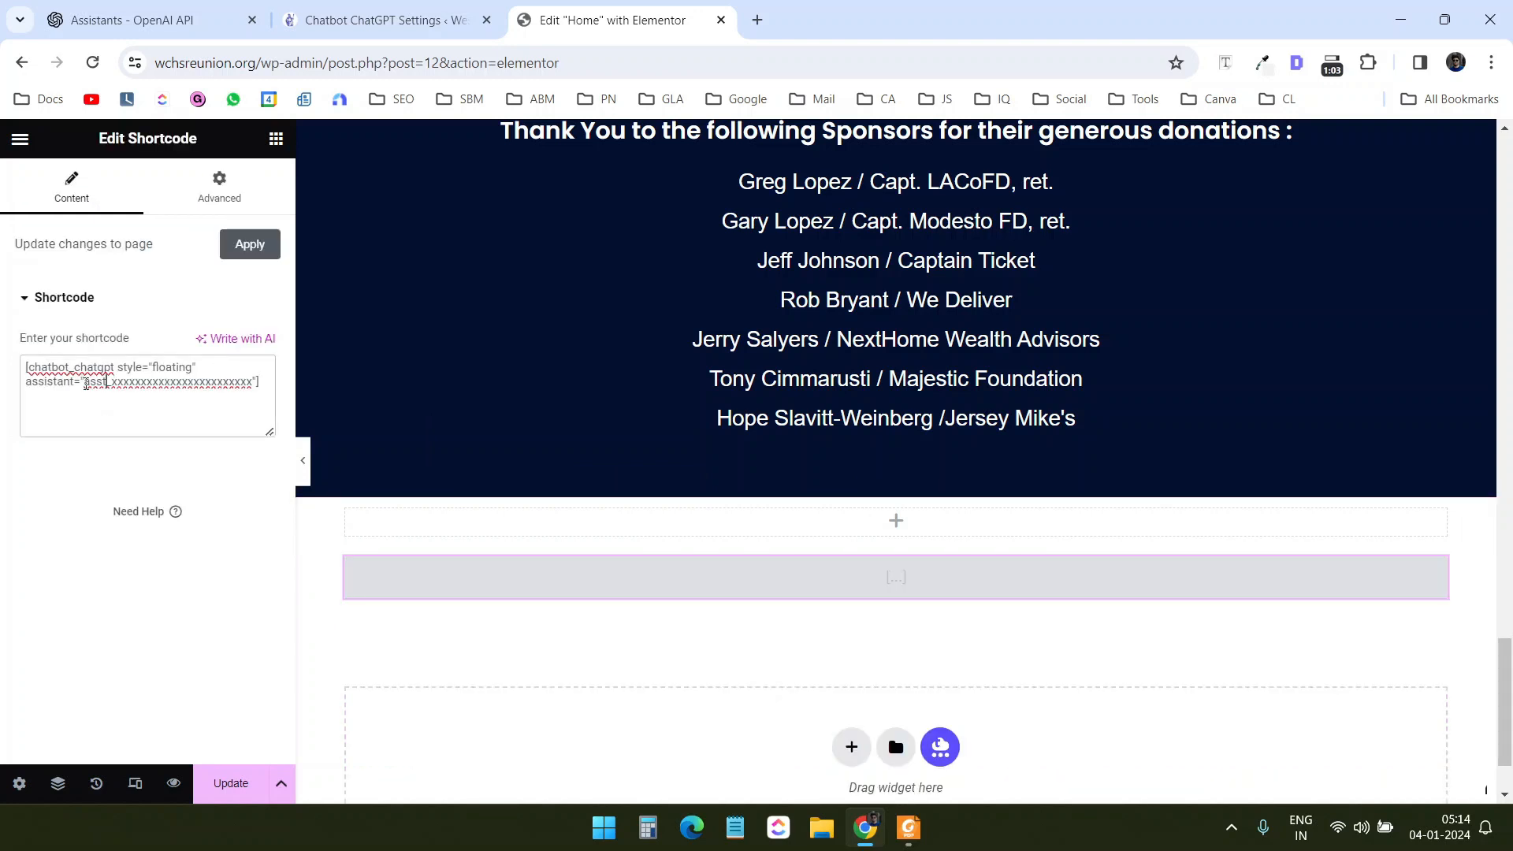
Replace the shortcode's placeholder assistant ID with the Primary GPT Assistant Id from the plugin's settings, and update the page.
left_click_drag(85, 381, 253, 381)
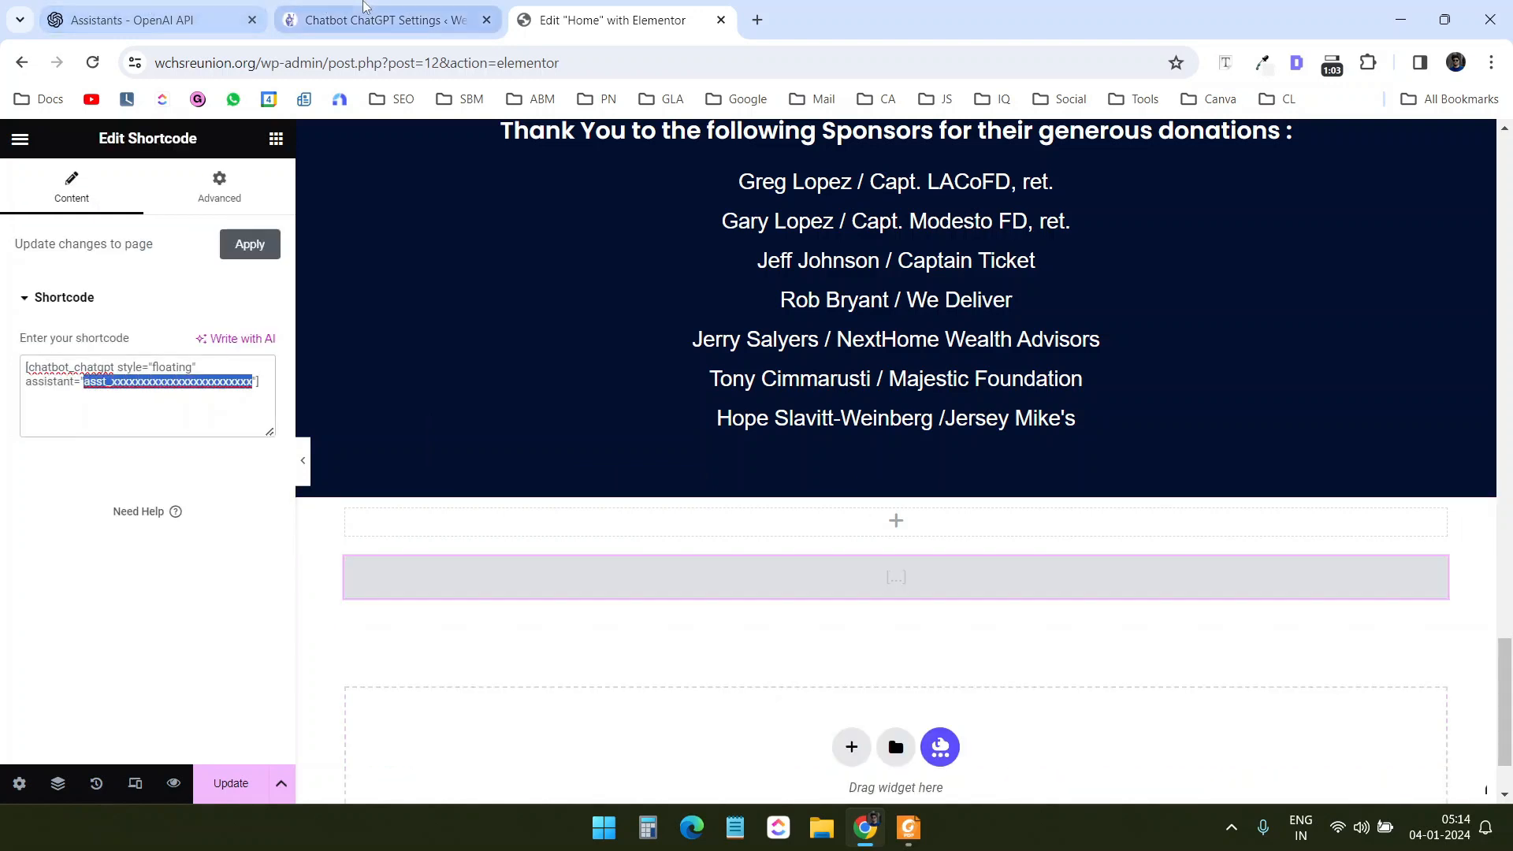
left_click(386, 20)
left_click_drag(700, 578, 401, 579)
key("ctrl+c")
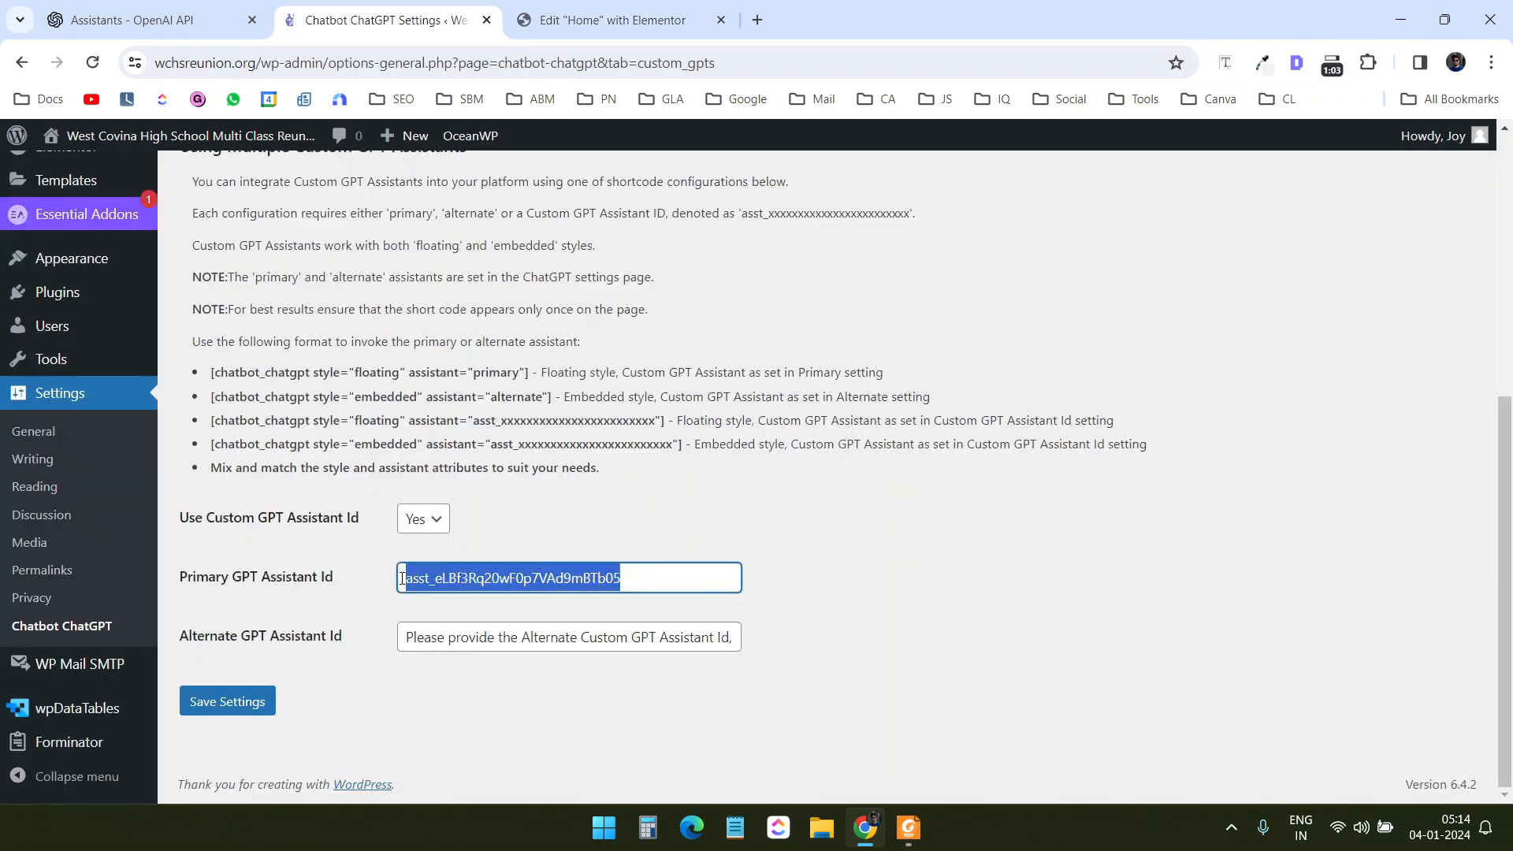
left_click(612, 20)
left_click(197, 397)
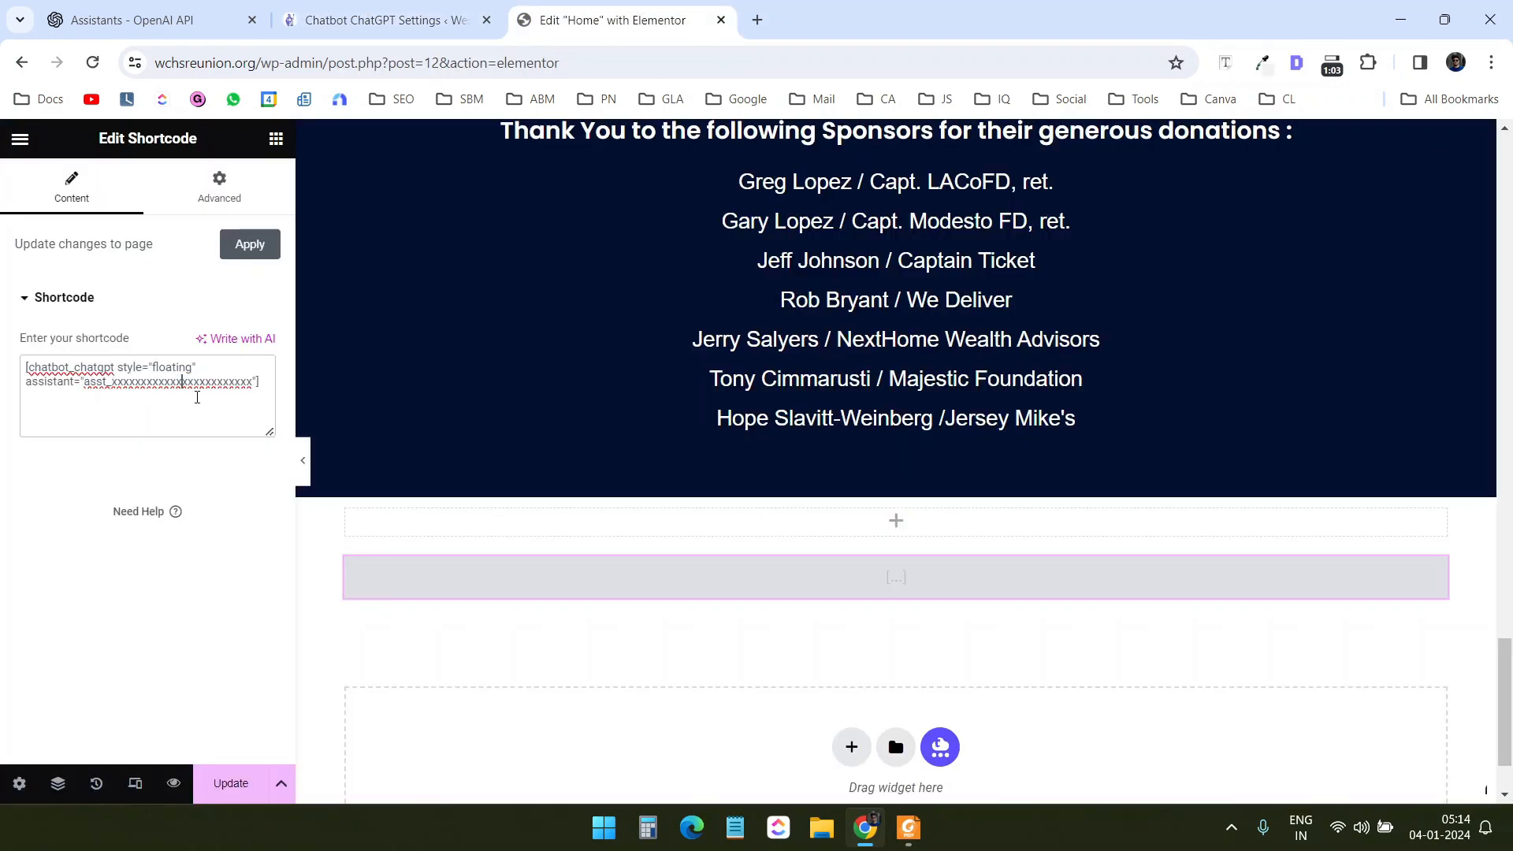
left_click_drag(250, 382, 83, 382)
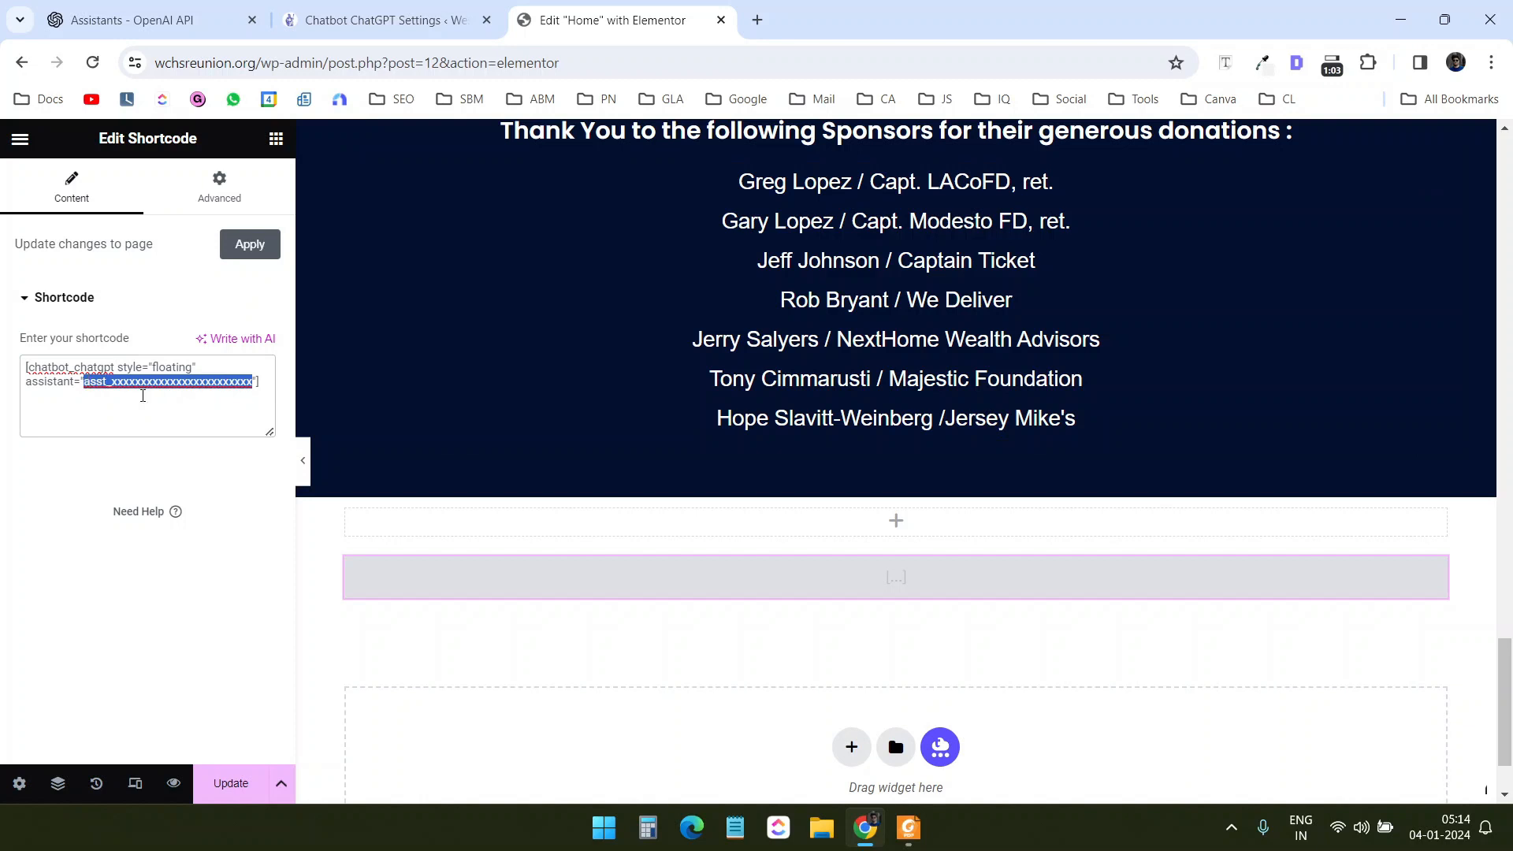
key("ctrl+v")
left_click(230, 783)
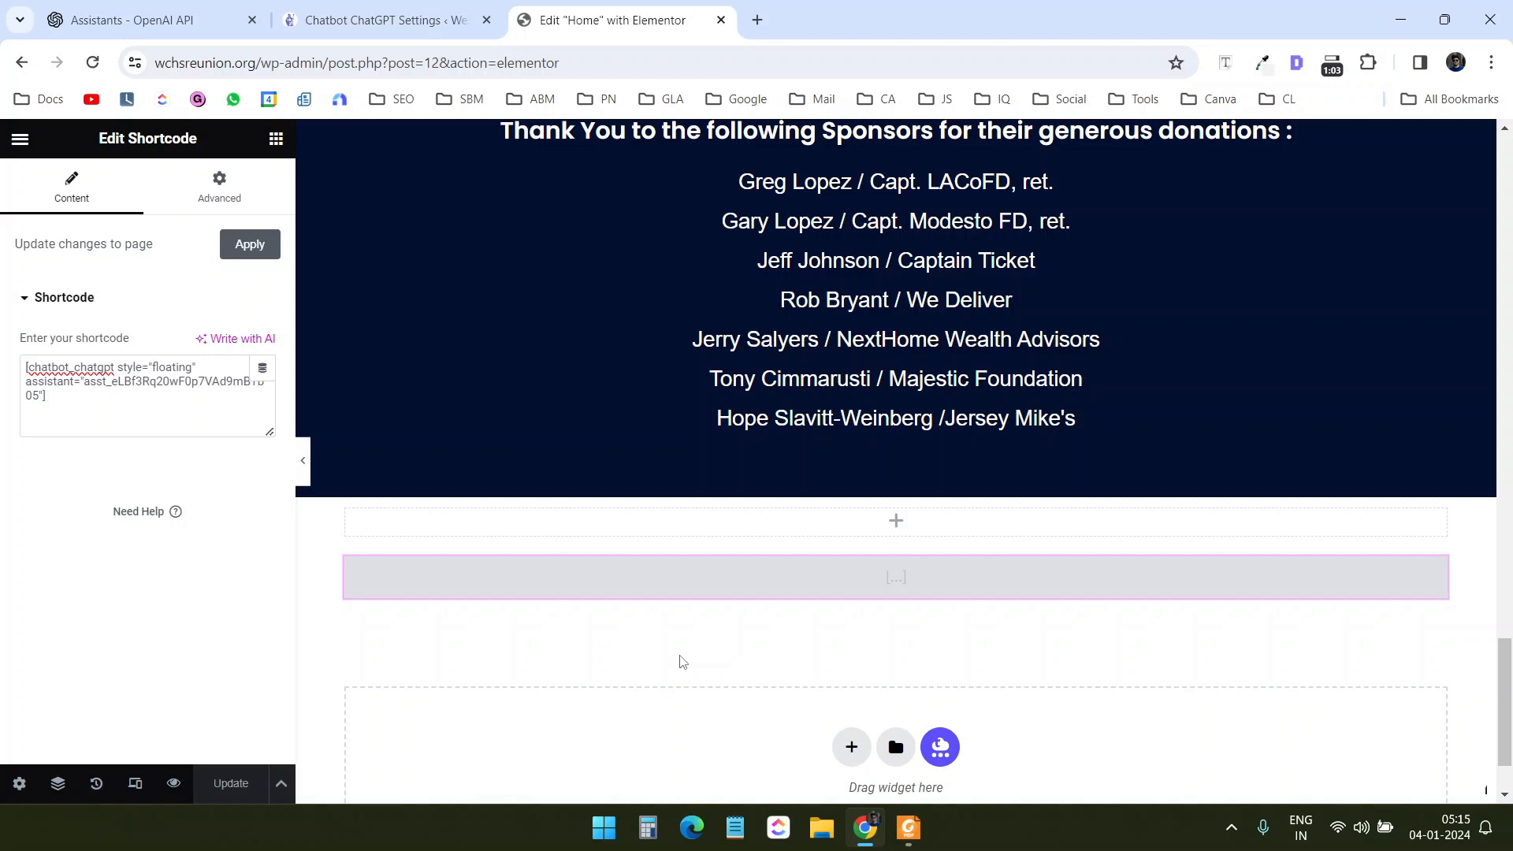
Preview the home page and ask the chatbot "Can the user define the volume range?".
scroll(683, 662, "up", 6)
left_click(175, 783)
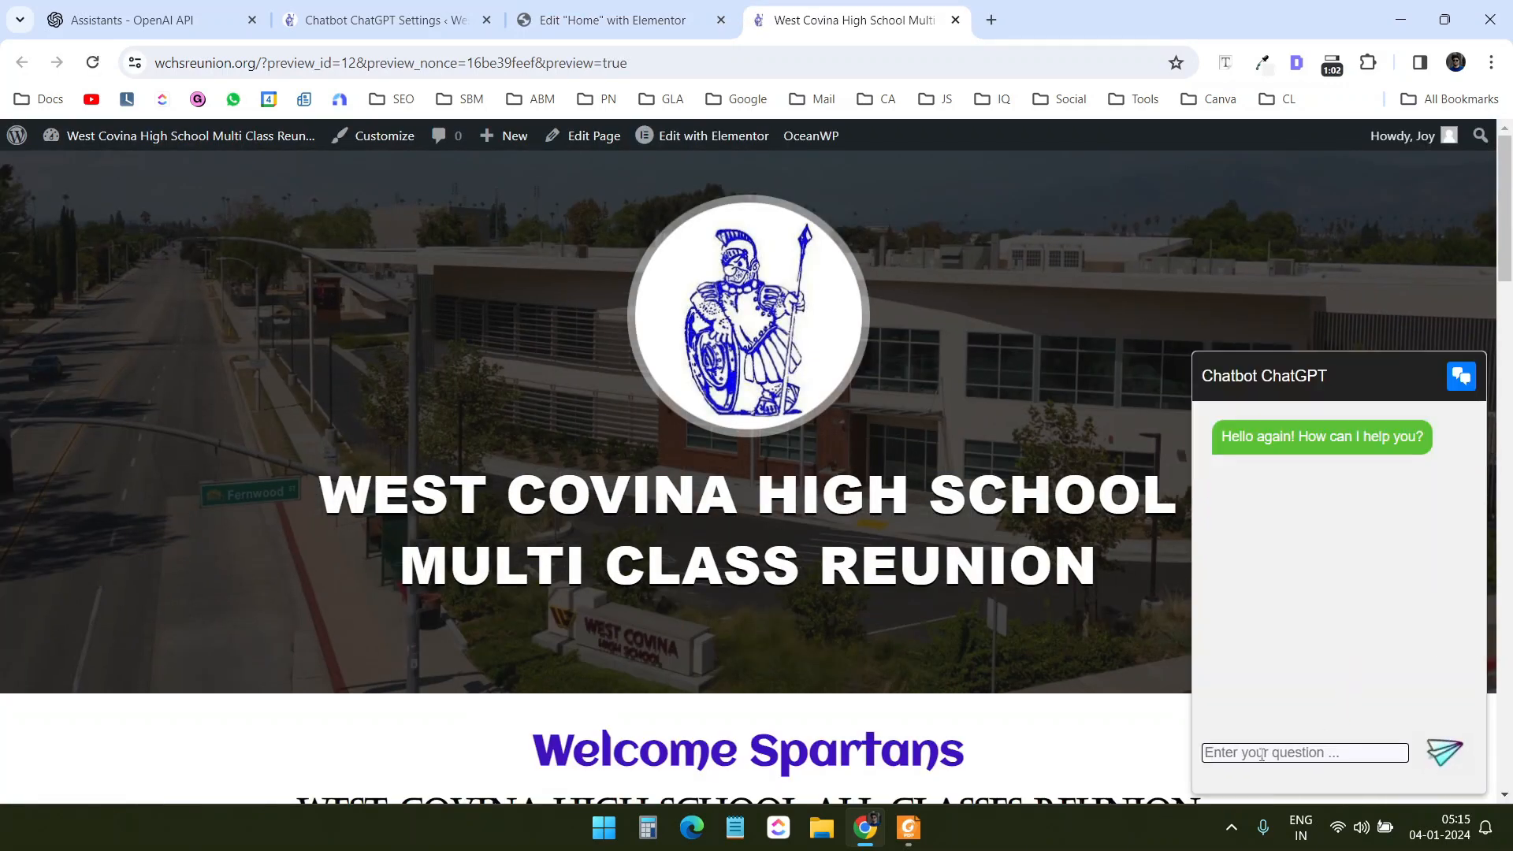
key("ctrl+v")
key("Return")
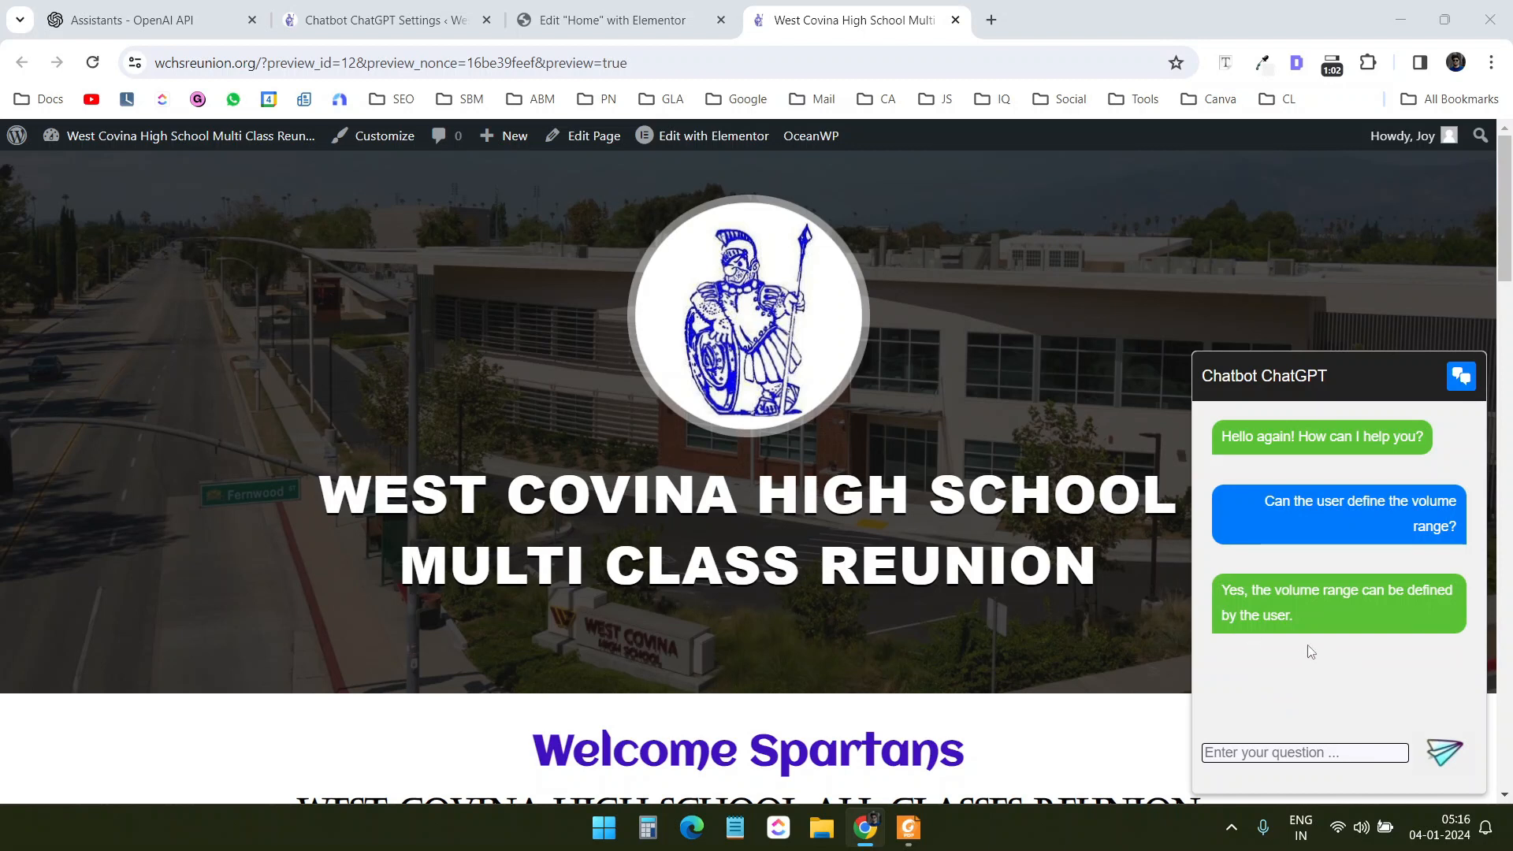
Ask the chatbot the unrelated question "What is ChatGPT?".
left_click(1272, 752)
type("What is ChatGPT?")
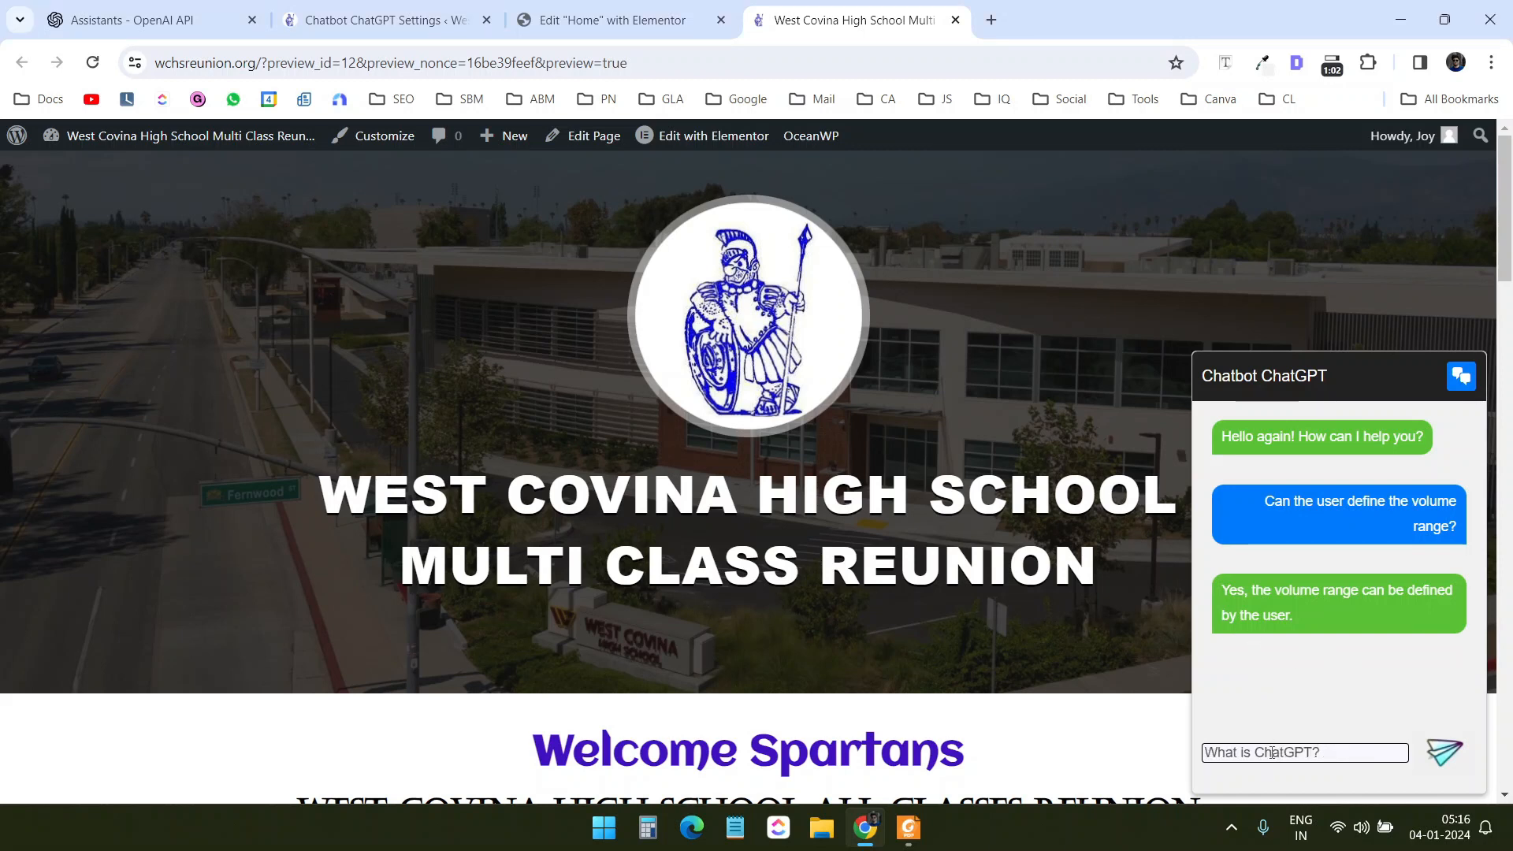
left_click(1443, 752)
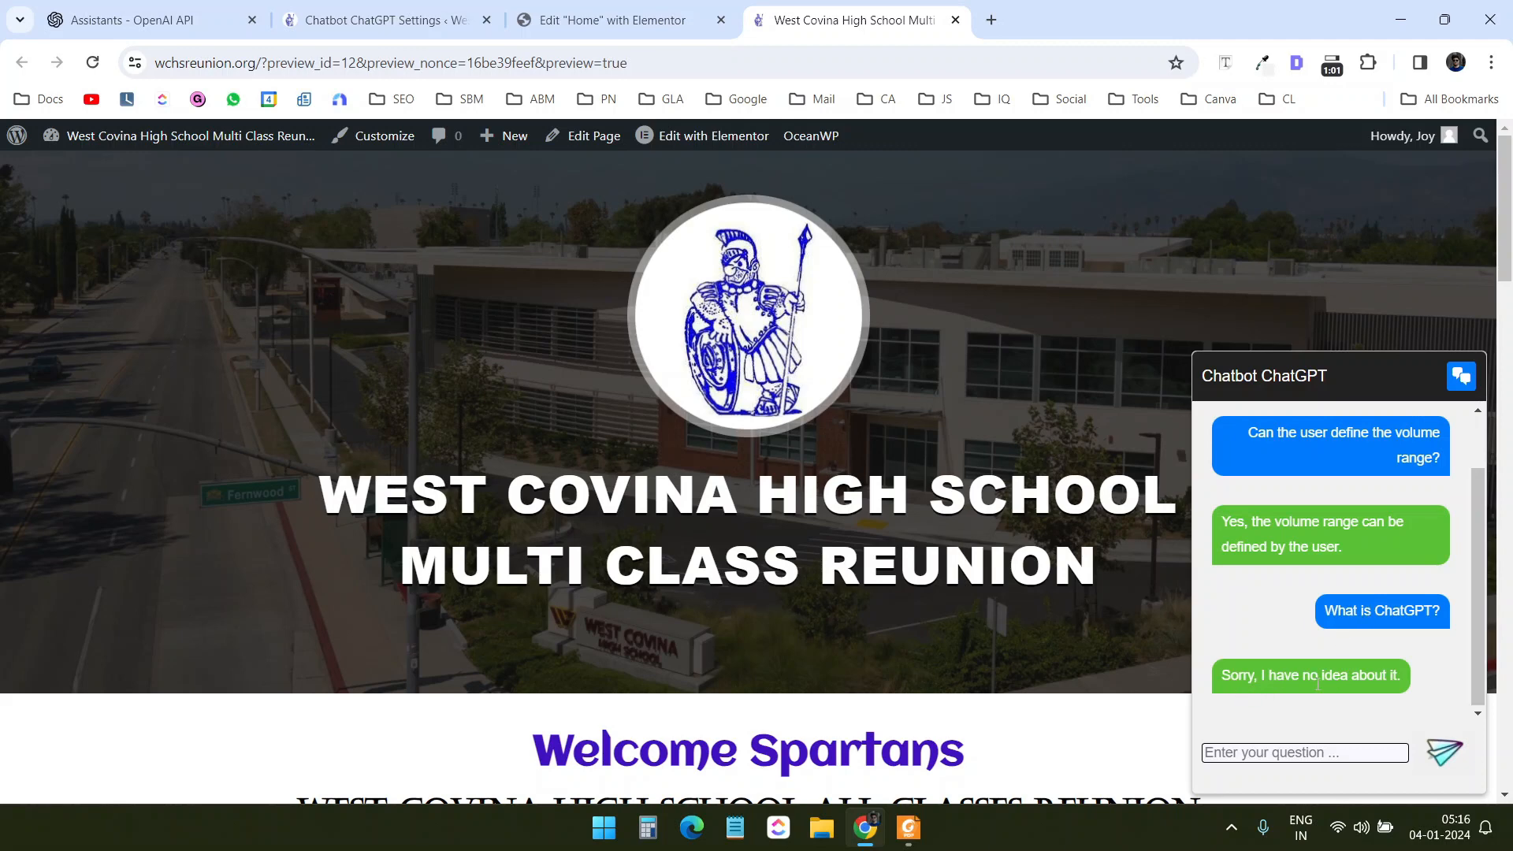
Set the plugin's Chatbot Width Setting to Wide, save the settings, and reload the home page preview.
left_click(130, 20)
left_click(386, 20)
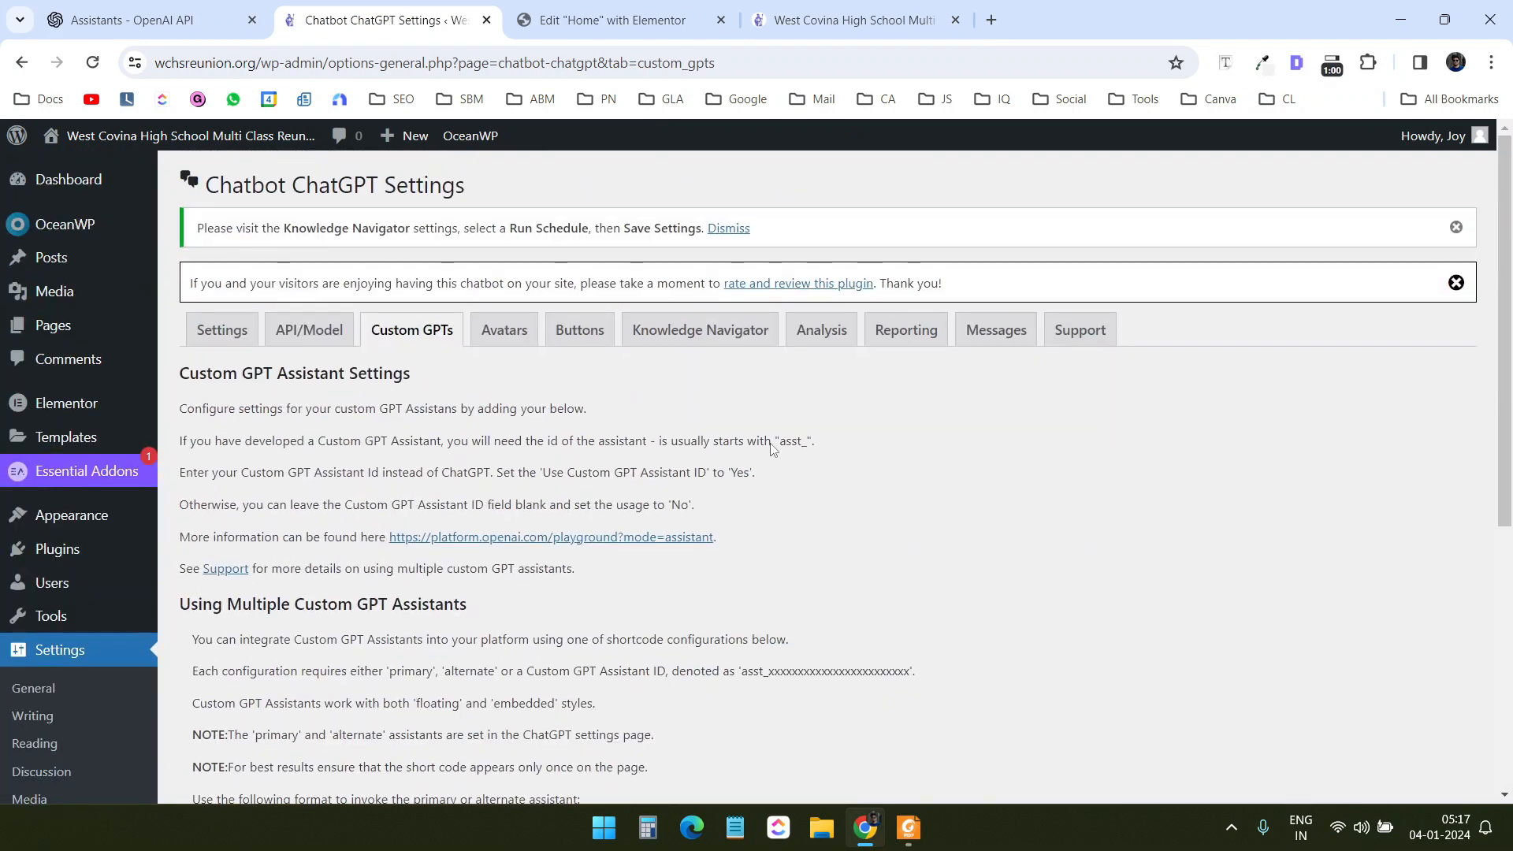
left_click(245, 327)
scroll(684, 463, "down", 4)
left_click(438, 637)
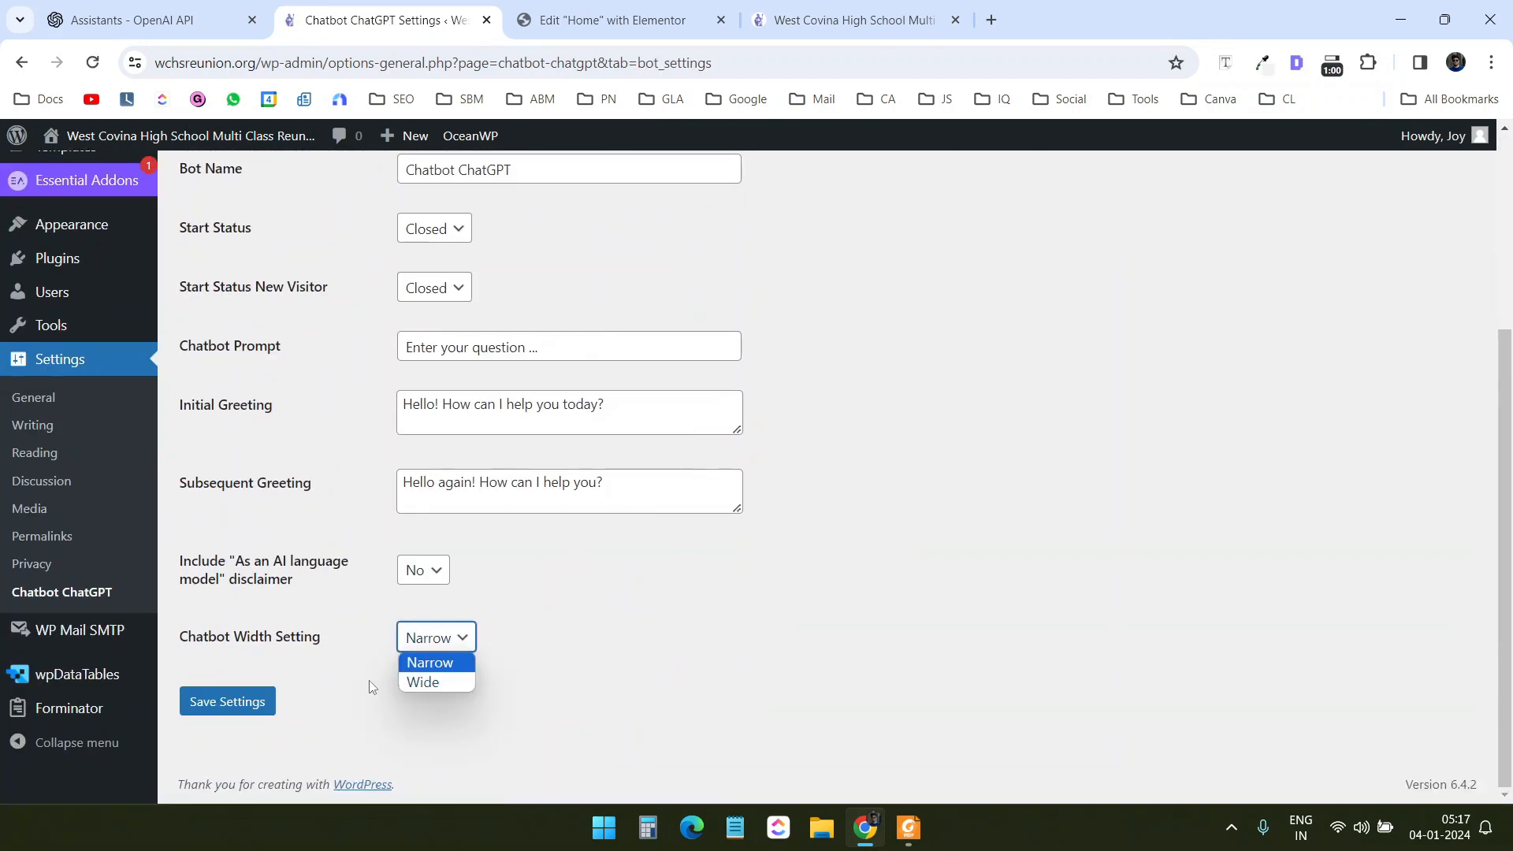
left_click(423, 683)
left_click(245, 709)
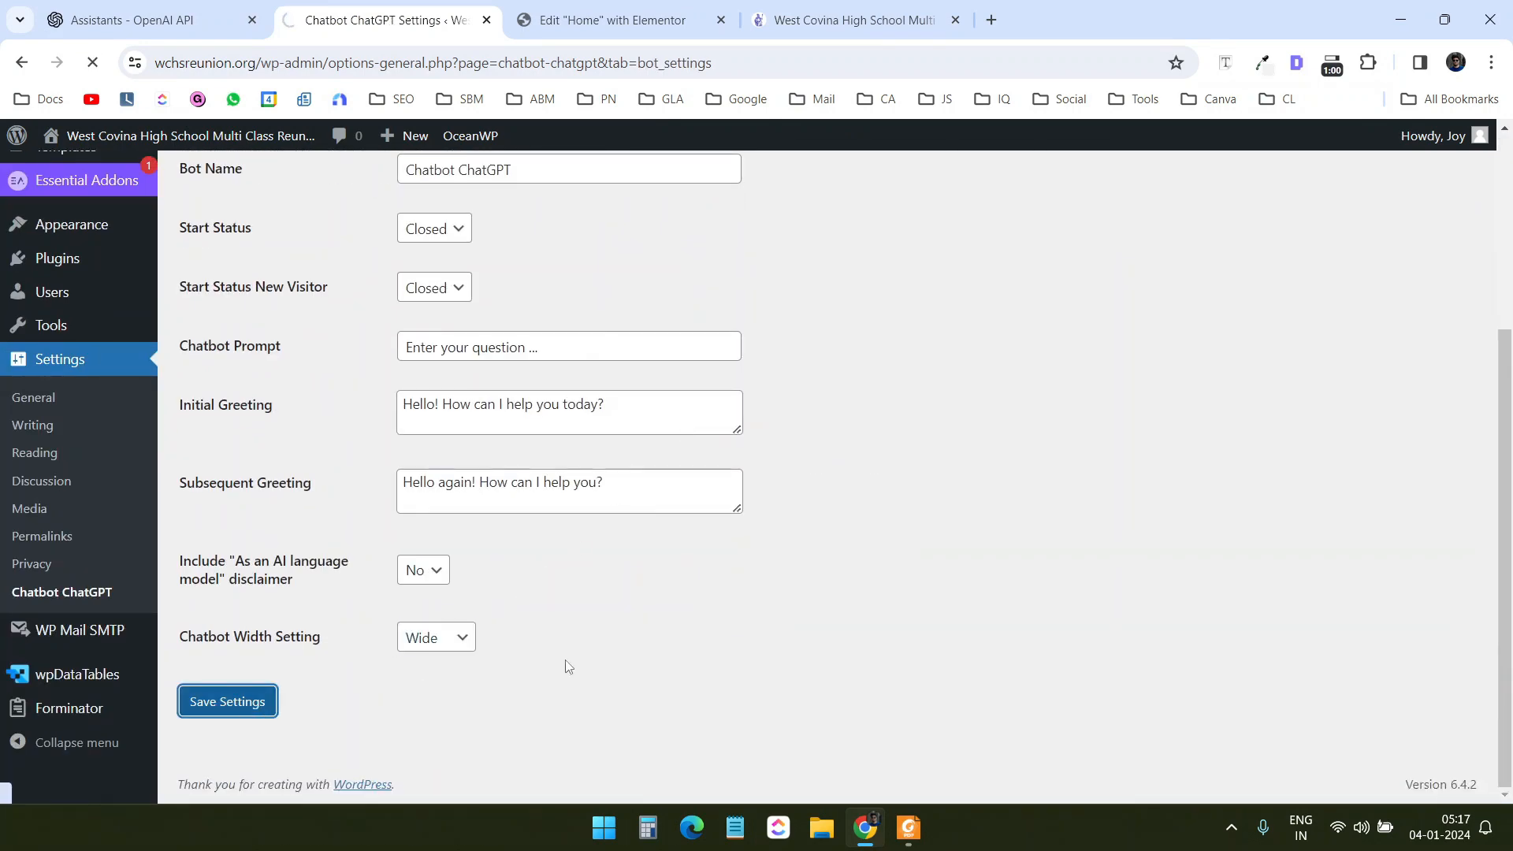
left_click(850, 22)
left_click(93, 64)
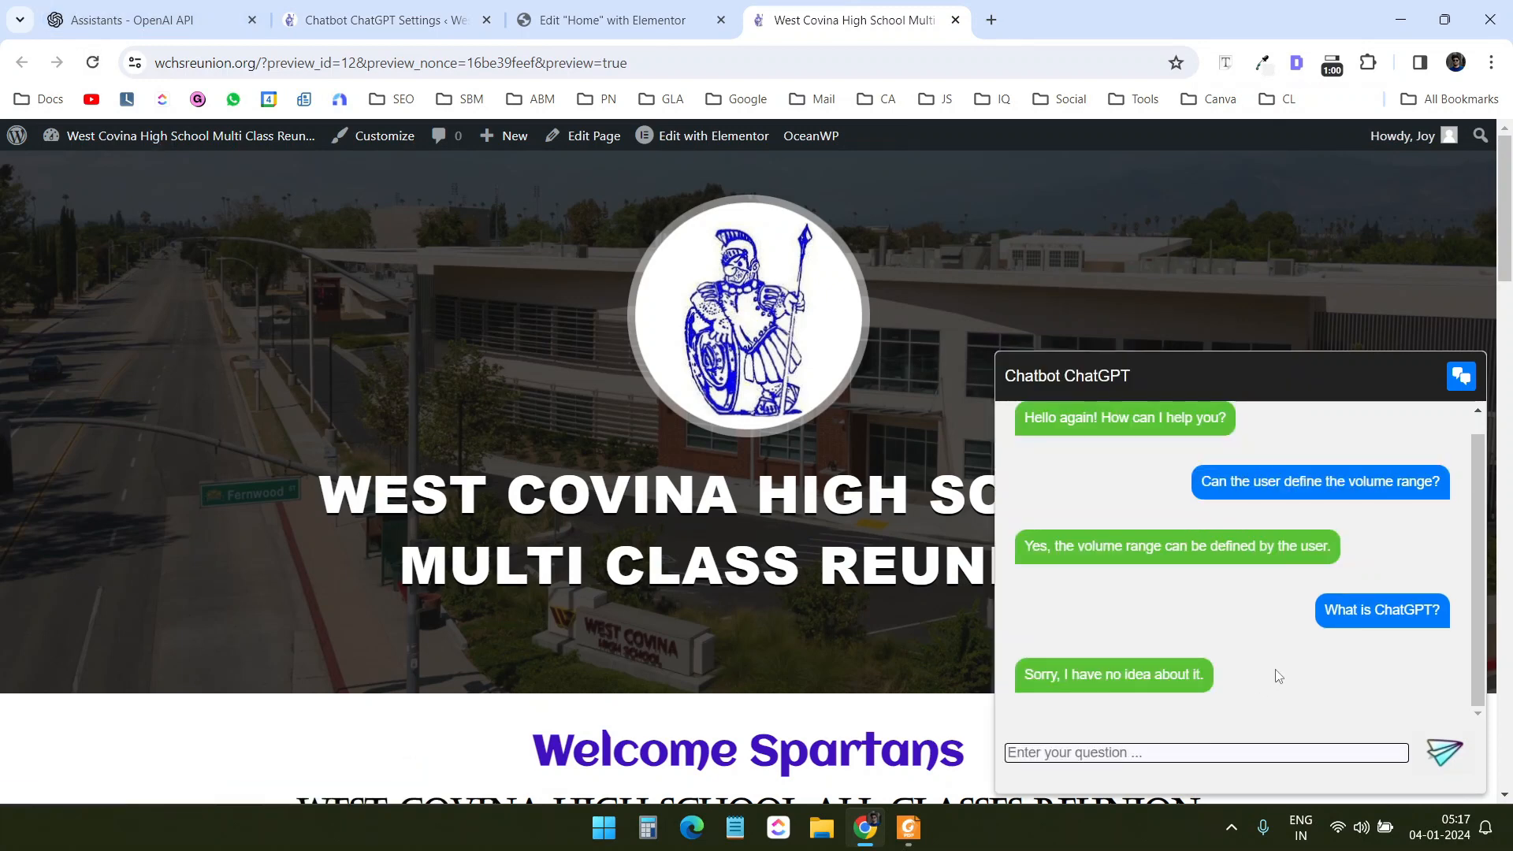
Examine the rate and usage limits in the OpenAI account's settings.
left_click(613, 20)
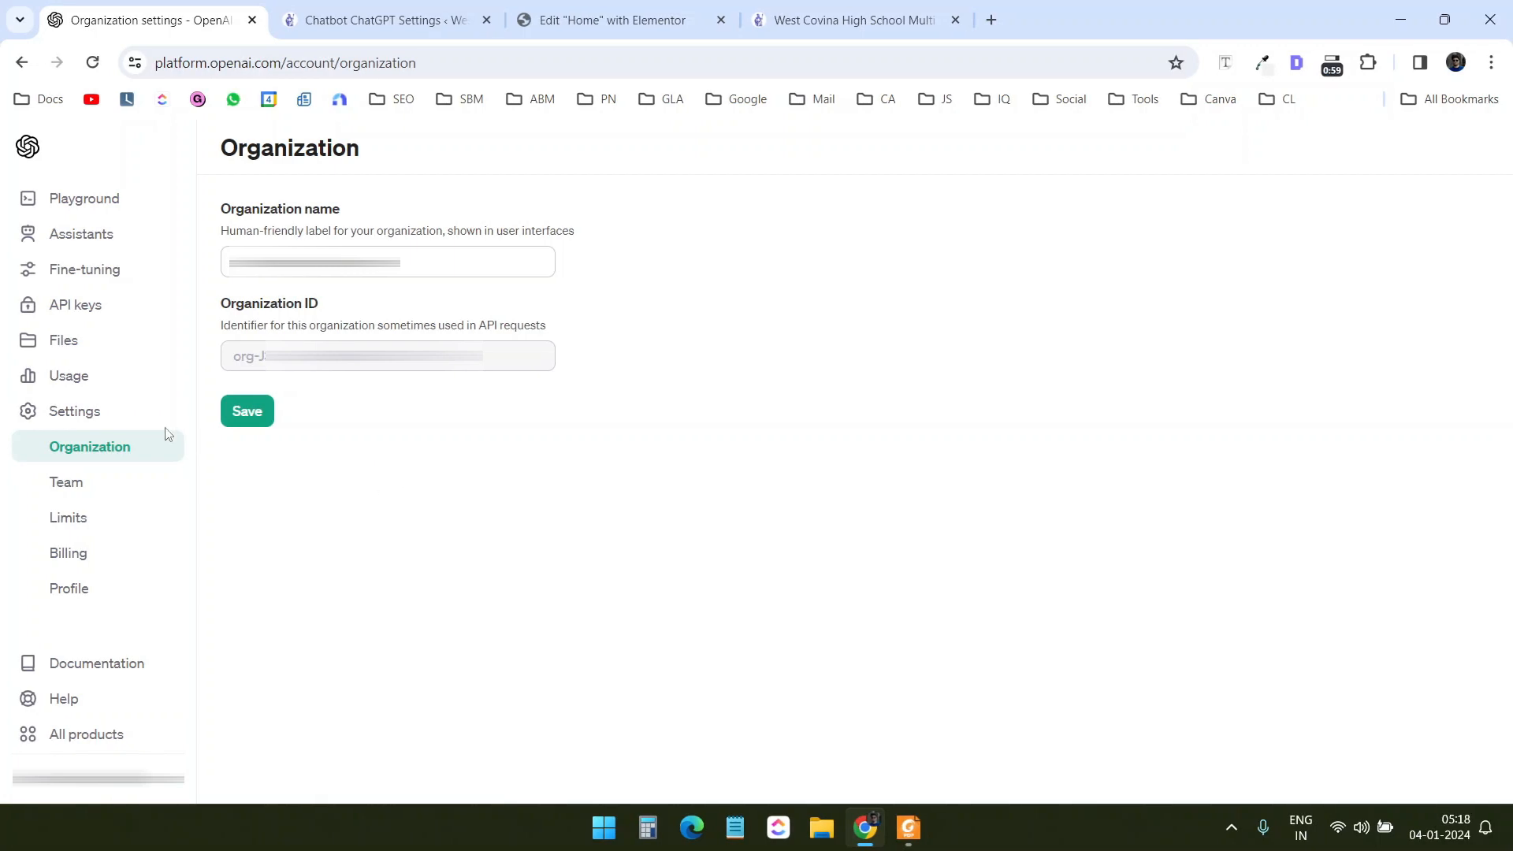
left_click(79, 519)
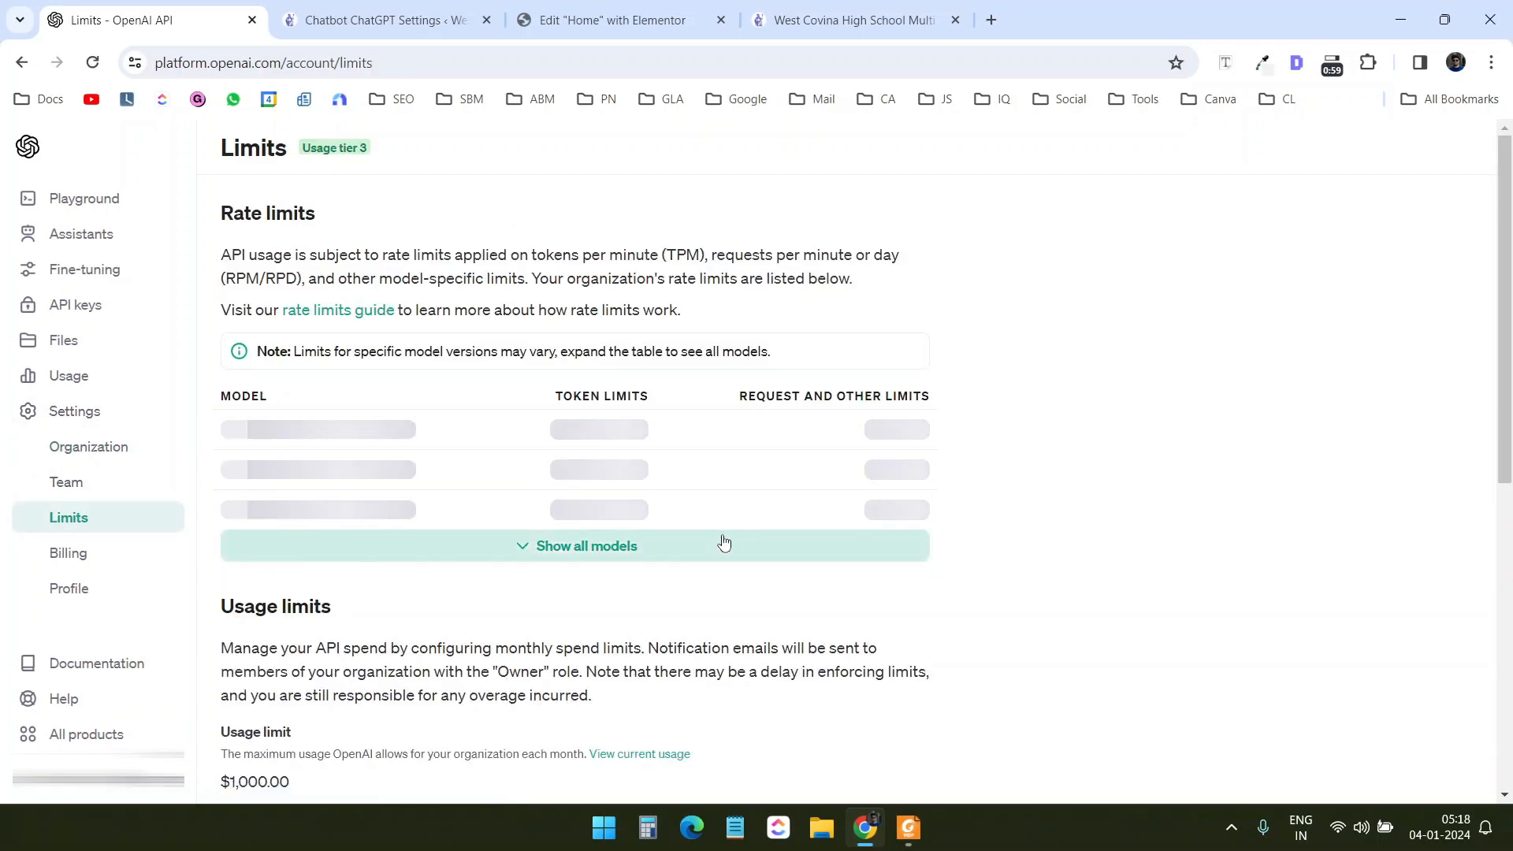
scroll(293, 428, "down", 5)
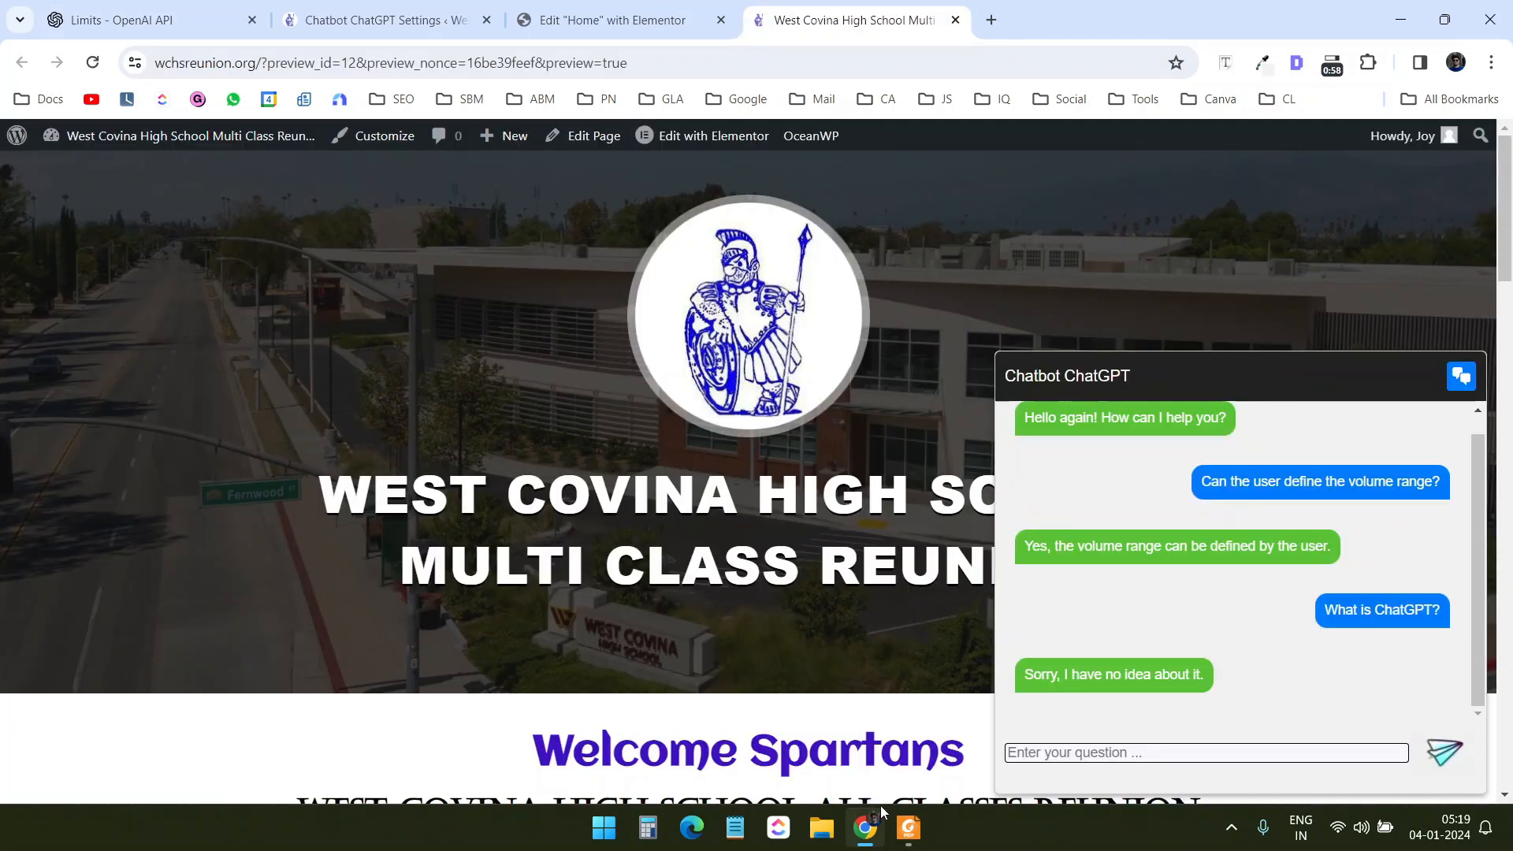
Switch to Foxit PDF Reader to look through Demo Manual.pdf, and return to the home page preview.
left_click(908, 828)
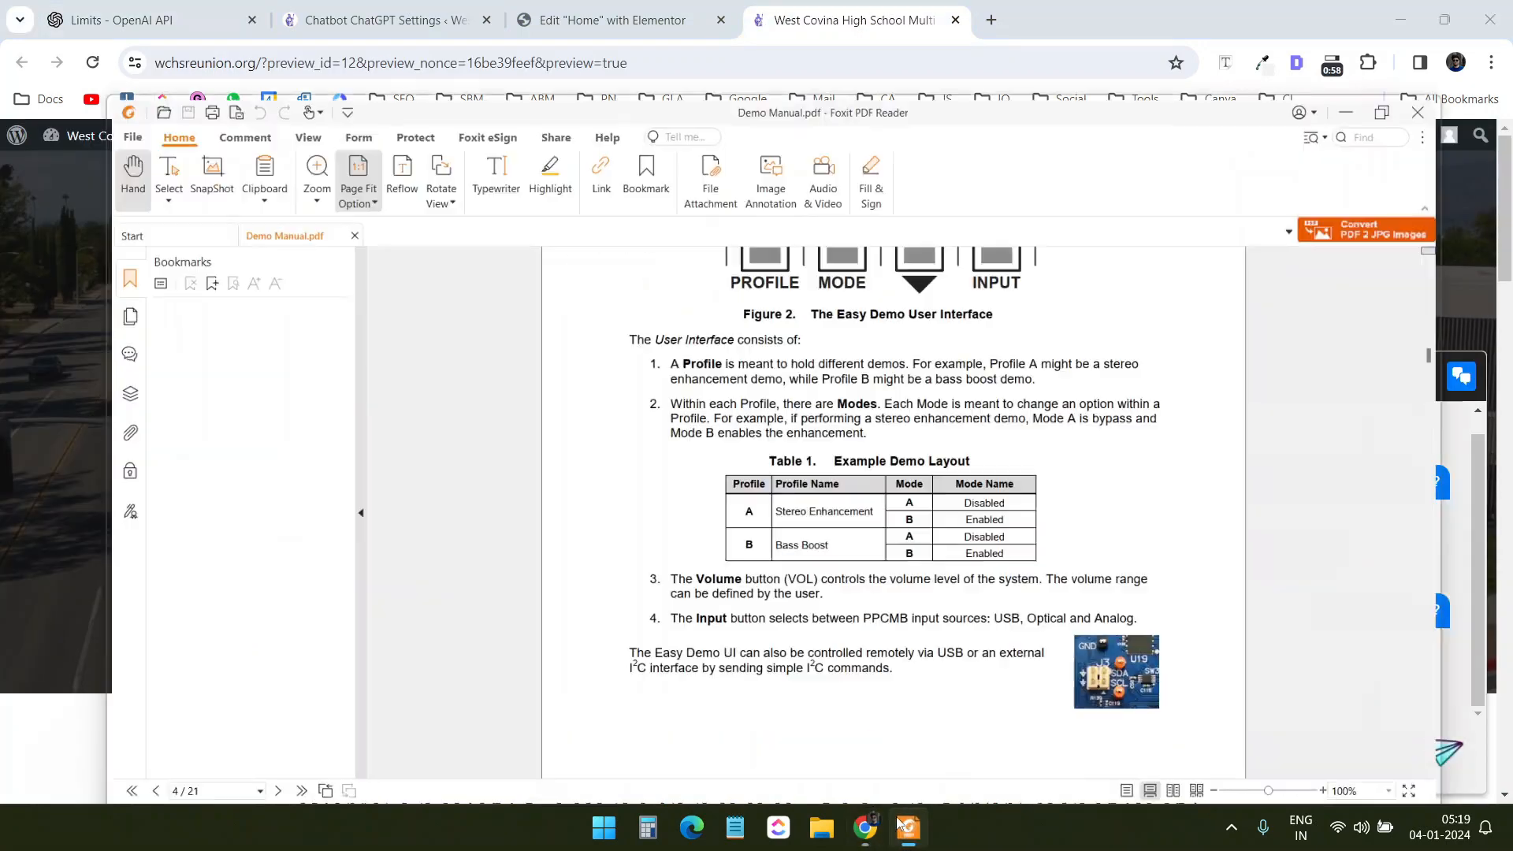
scroll(893, 472, "up", 8)
left_click(1408, 15)
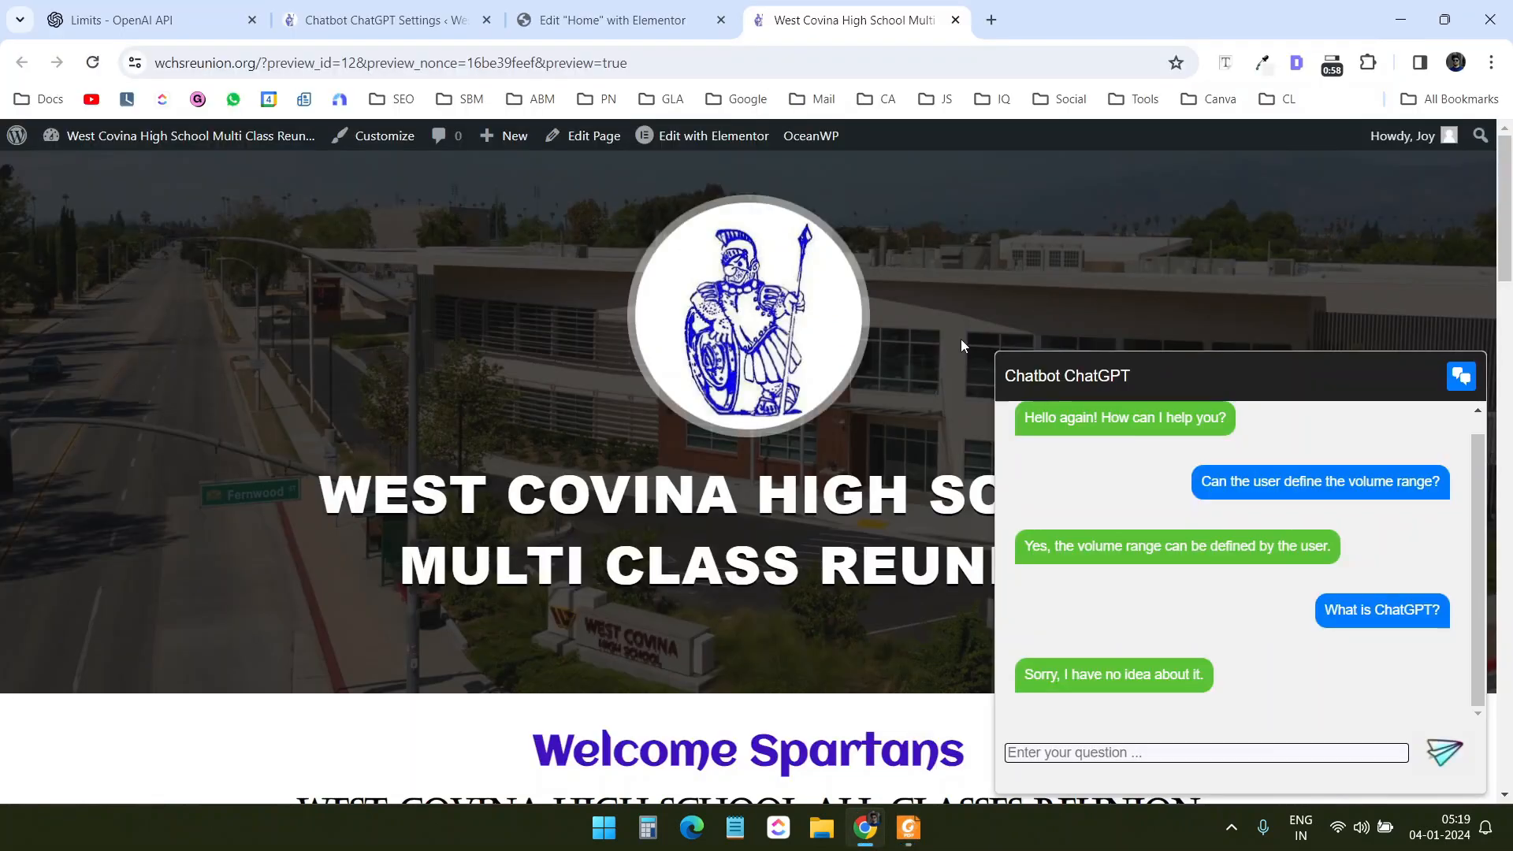
Review the Custom Chatbot entry in the OpenAI assistants list and return to the home page preview.
key("ctrl+1")
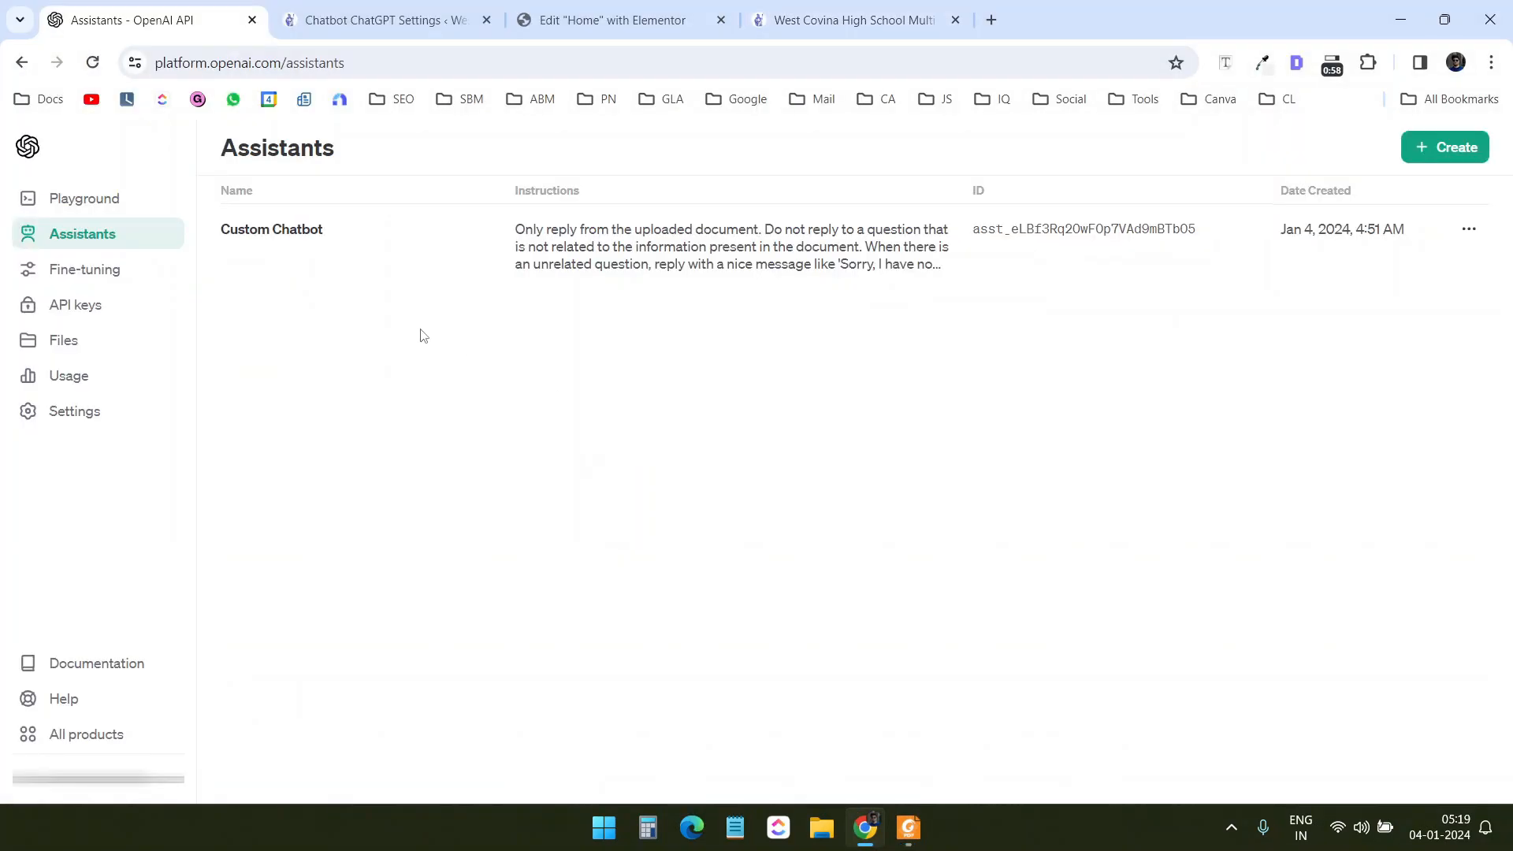
left_click(787, 272)
left_click(875, 26)
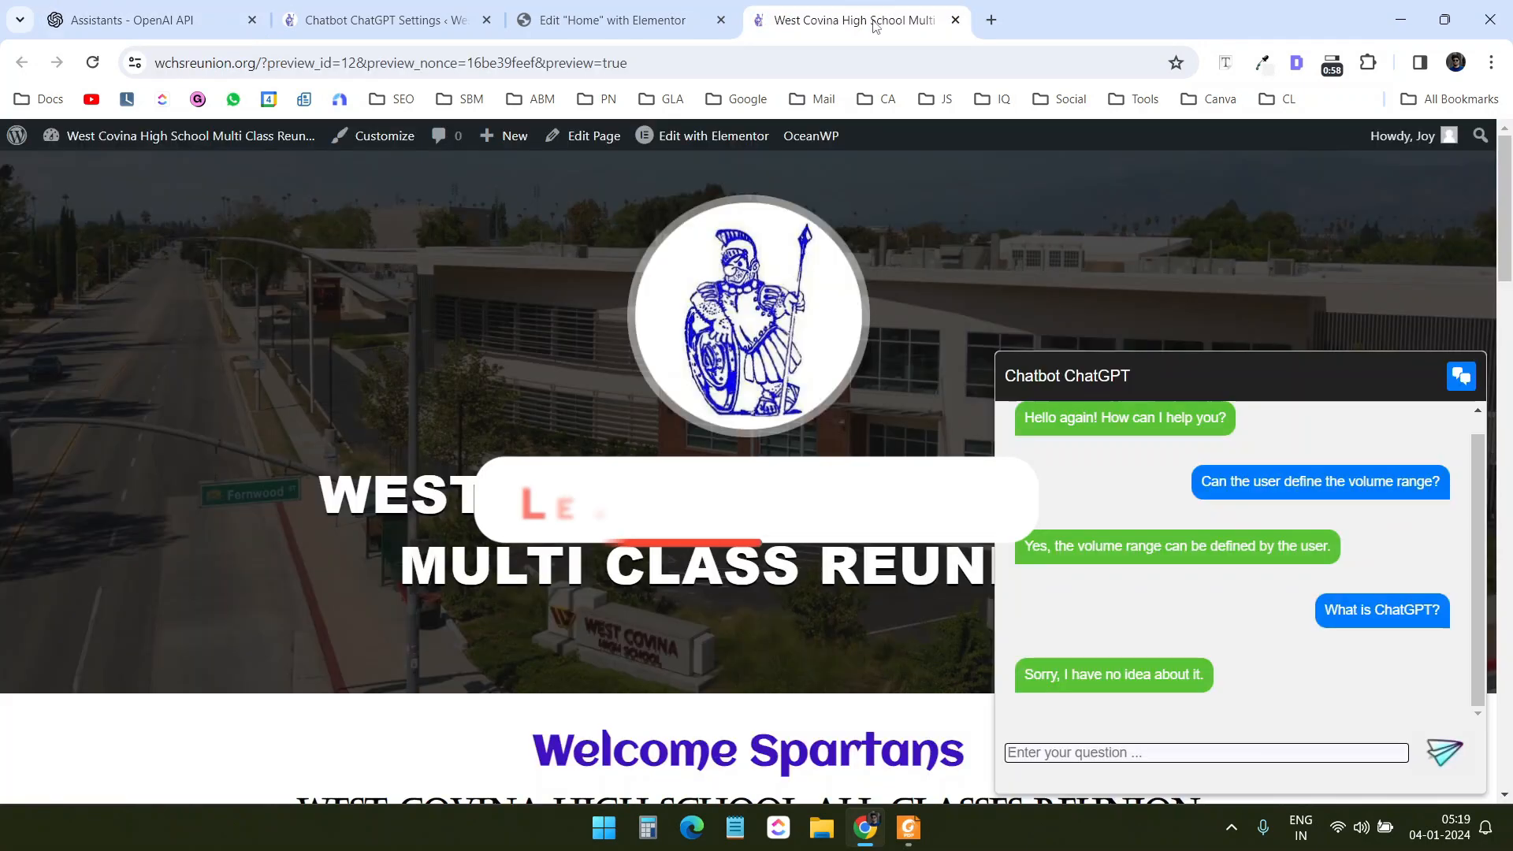